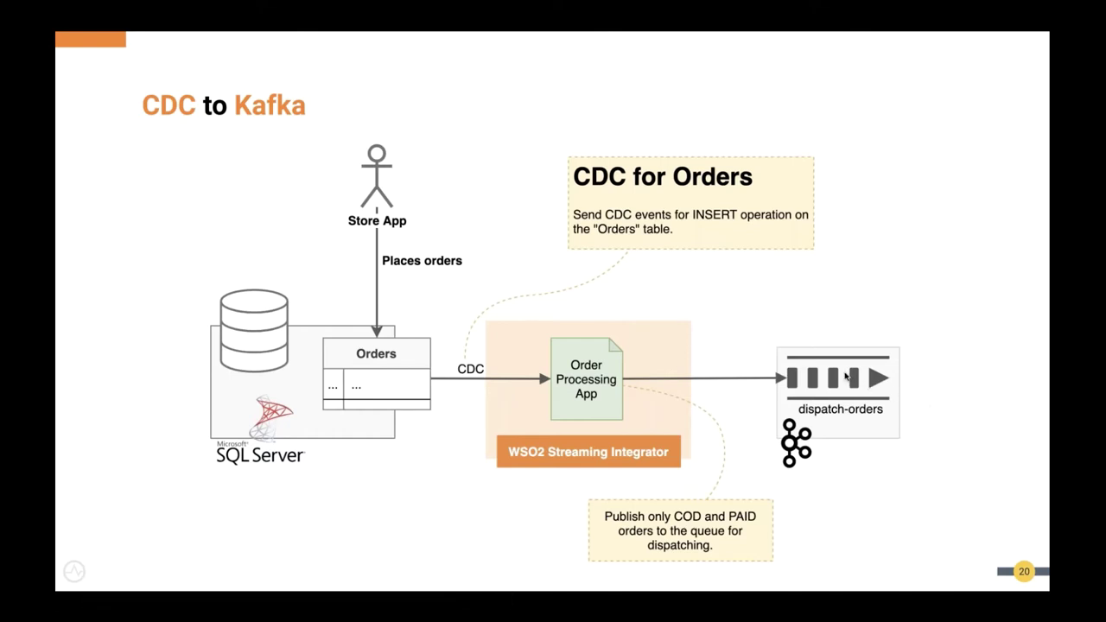
Rename the task flow to FetchOrdersApp
key(ctrl+Right)
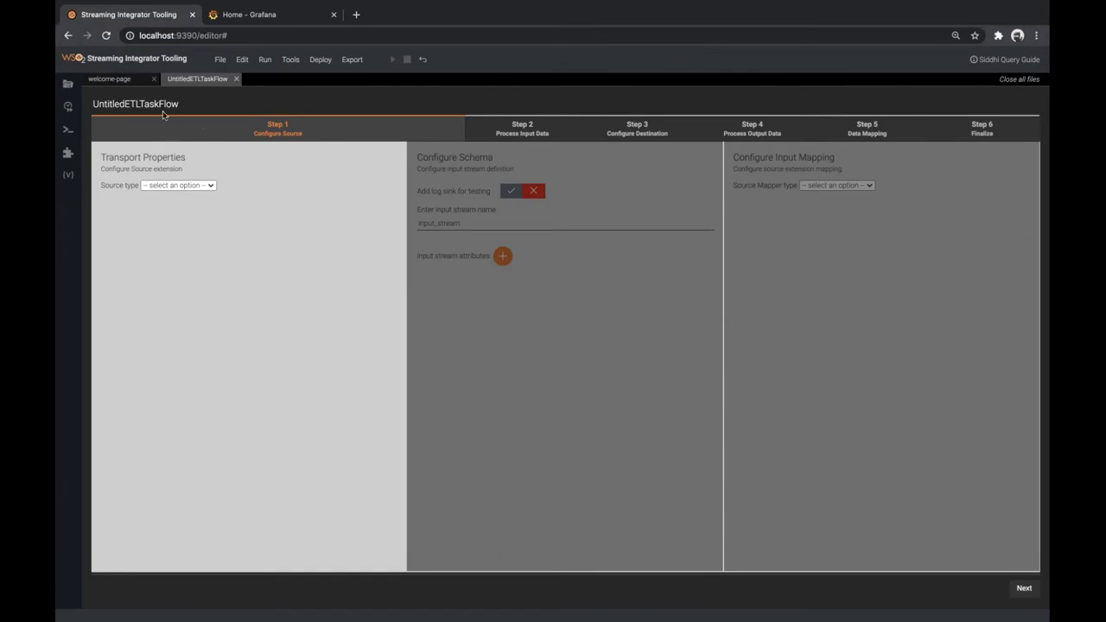
click(156, 104)
double_click(157, 105)
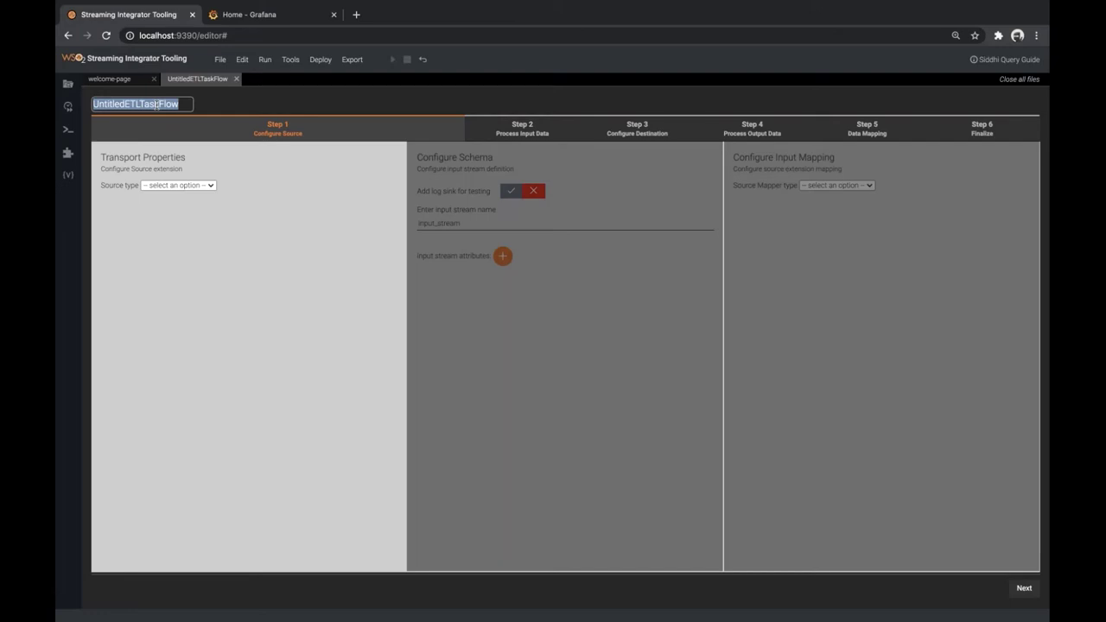
text(Fet)
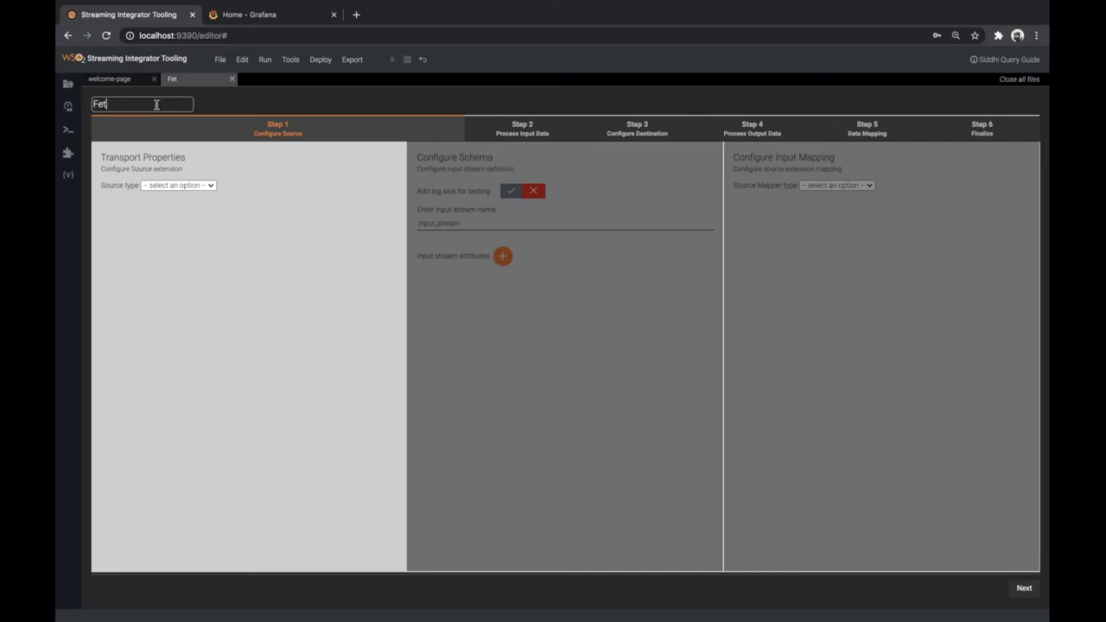
text(chOrdersApp)
key(Return)
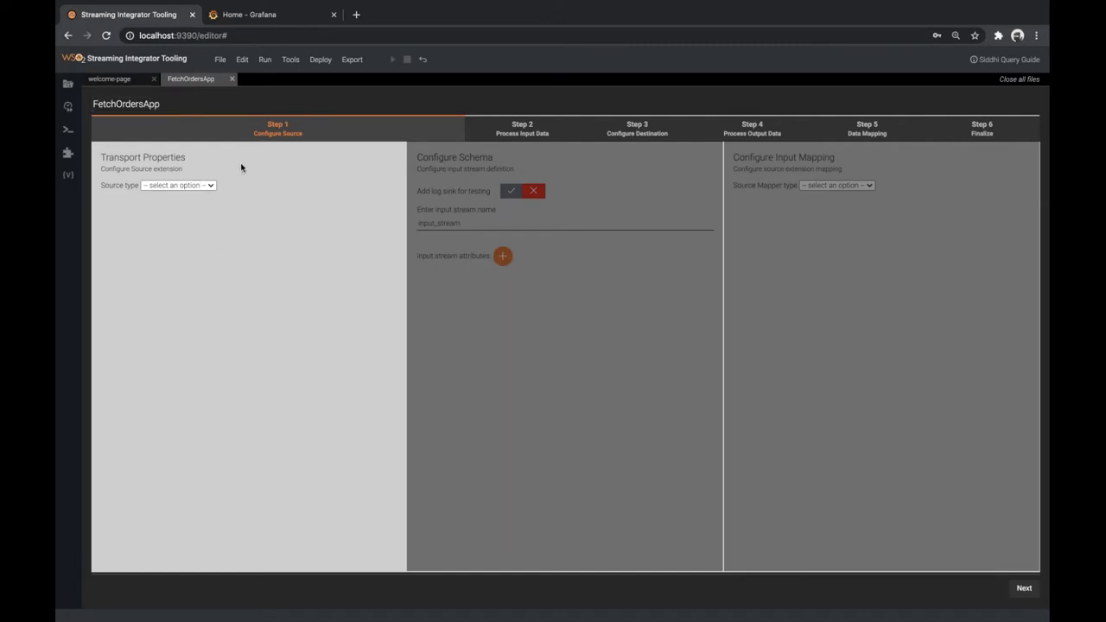
Set the source type to cdc with the suggested jdbc:sqlserver connection url
click(173, 186)
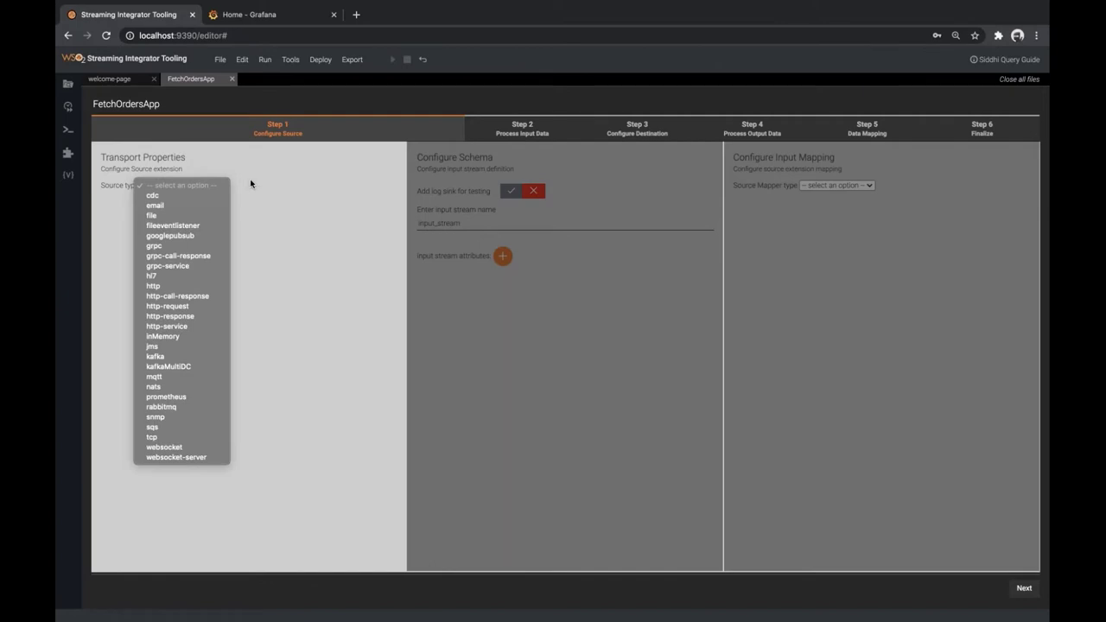
click(198, 193)
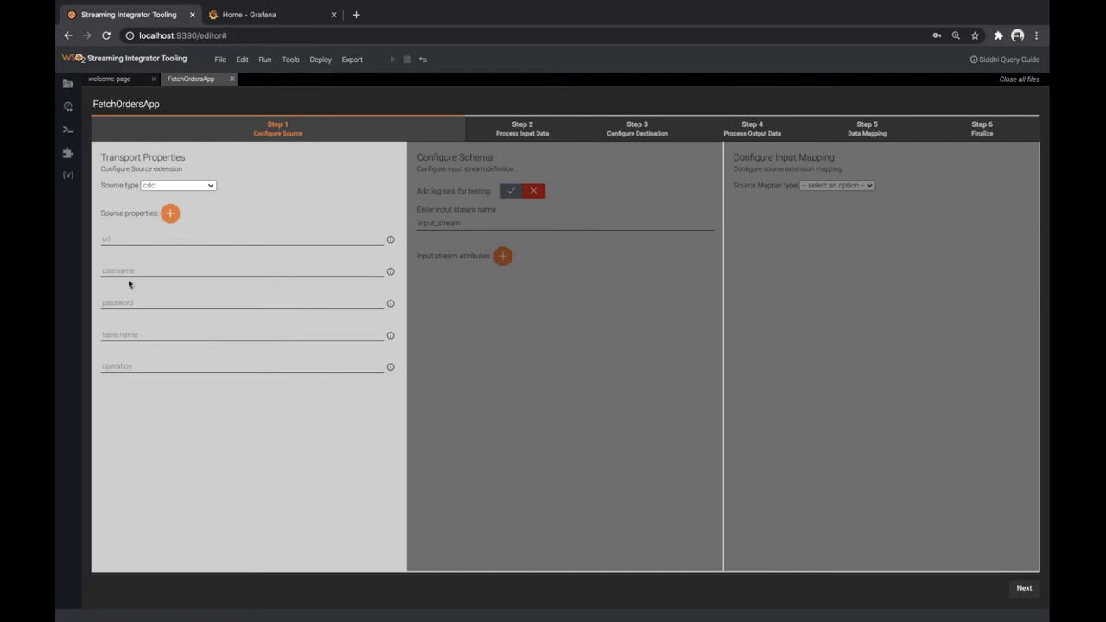
click(152, 242)
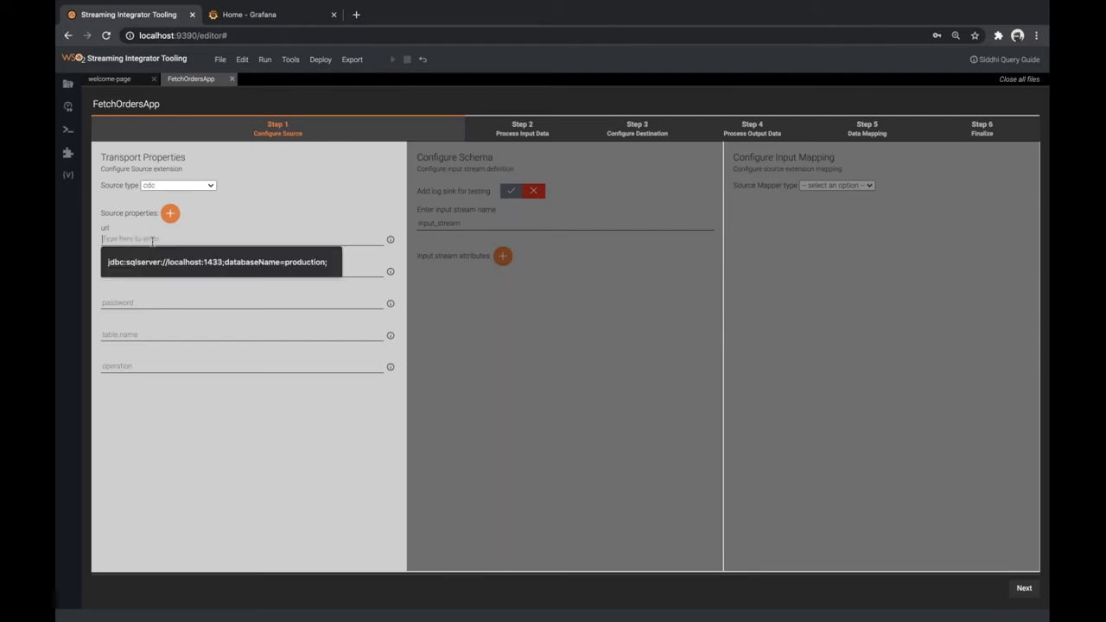
click(216, 261)
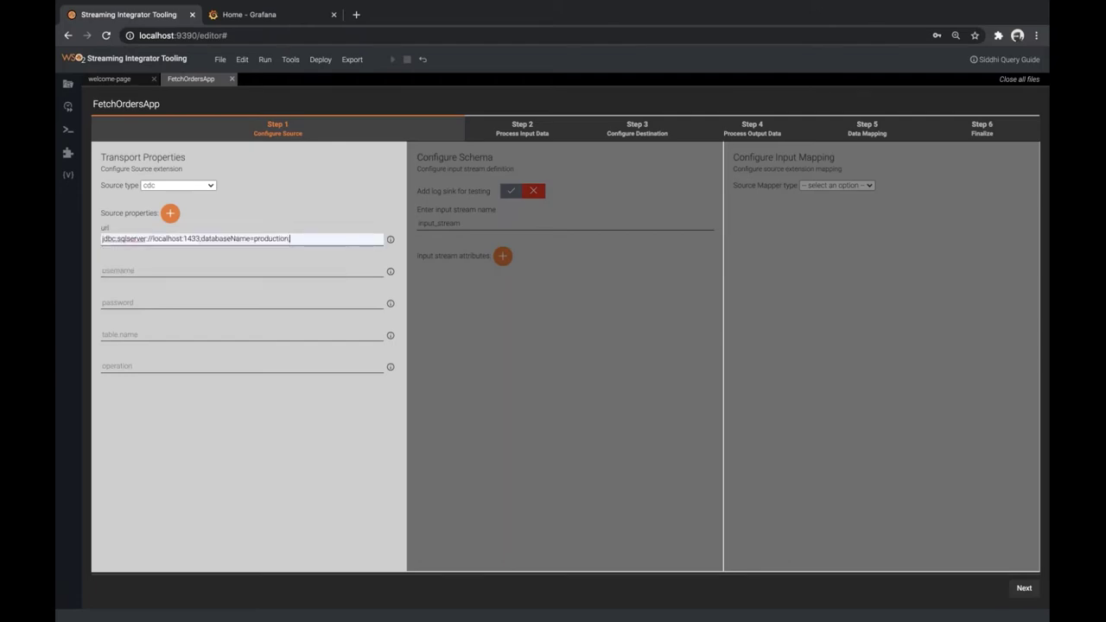
key(ctrl+Right)
Check the production database and orders table names at the top of db.sql
click(318, 167)
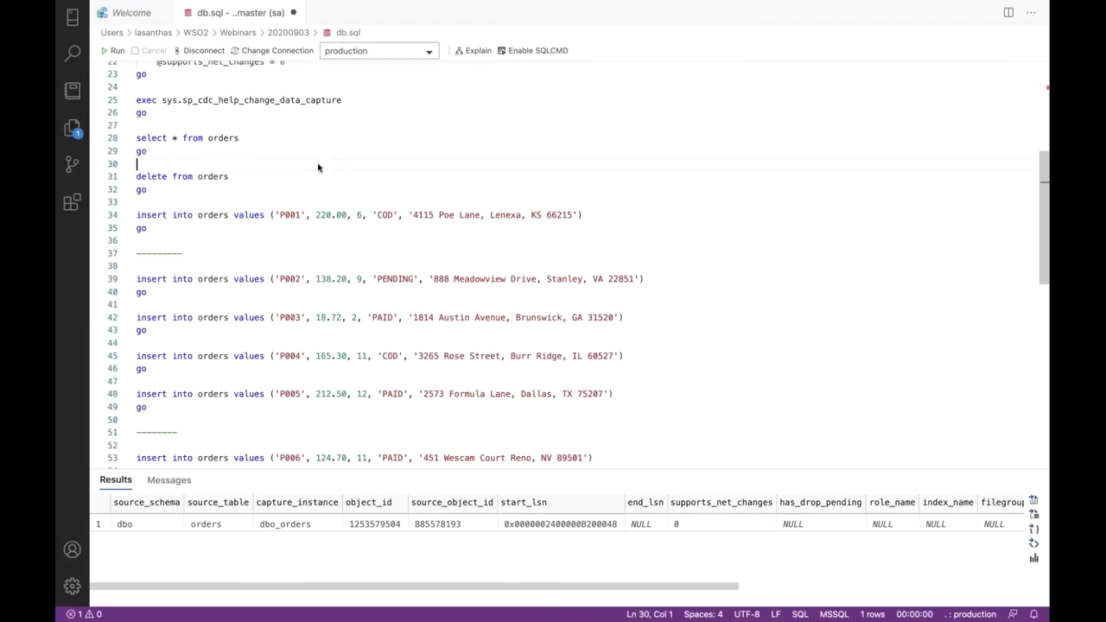
scroll(318, 168, up, 7)
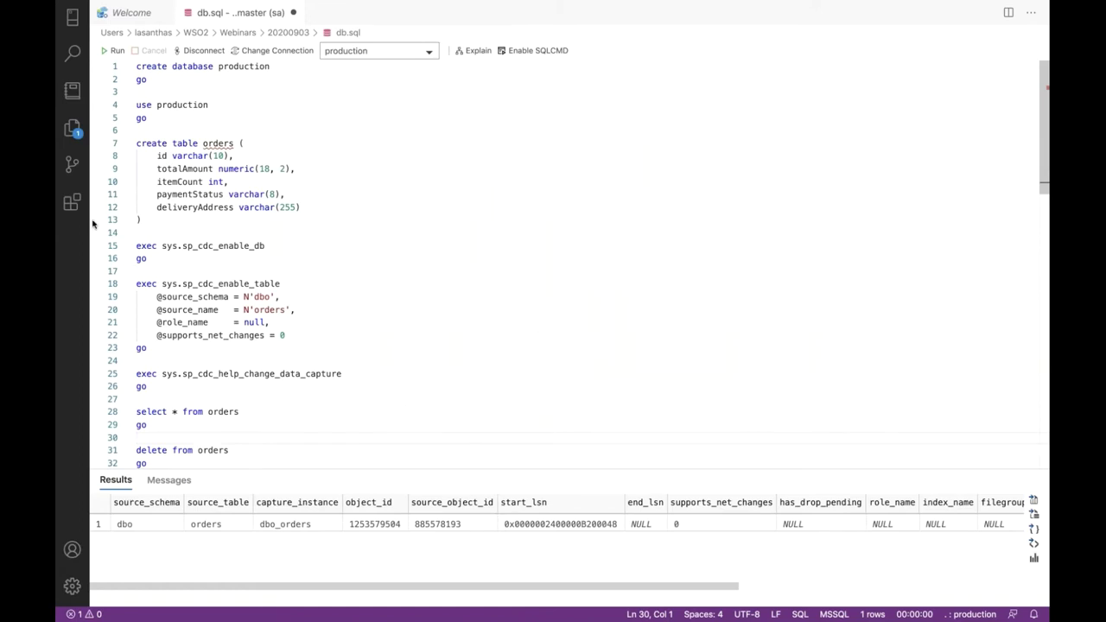
double_click(213, 144)
double_click(179, 104)
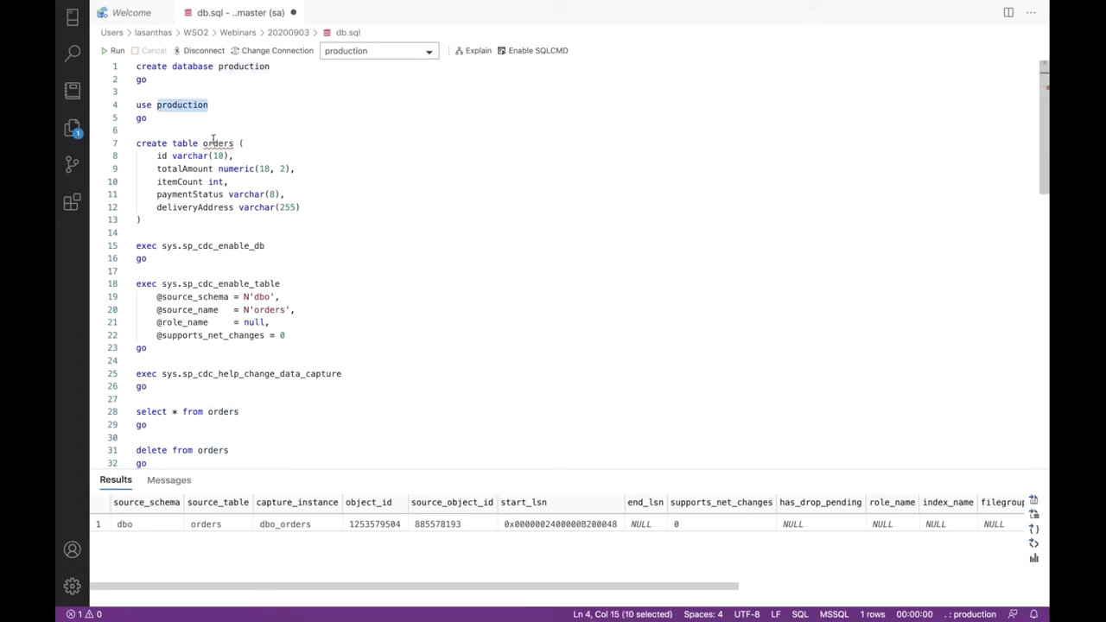
double_click(213, 143)
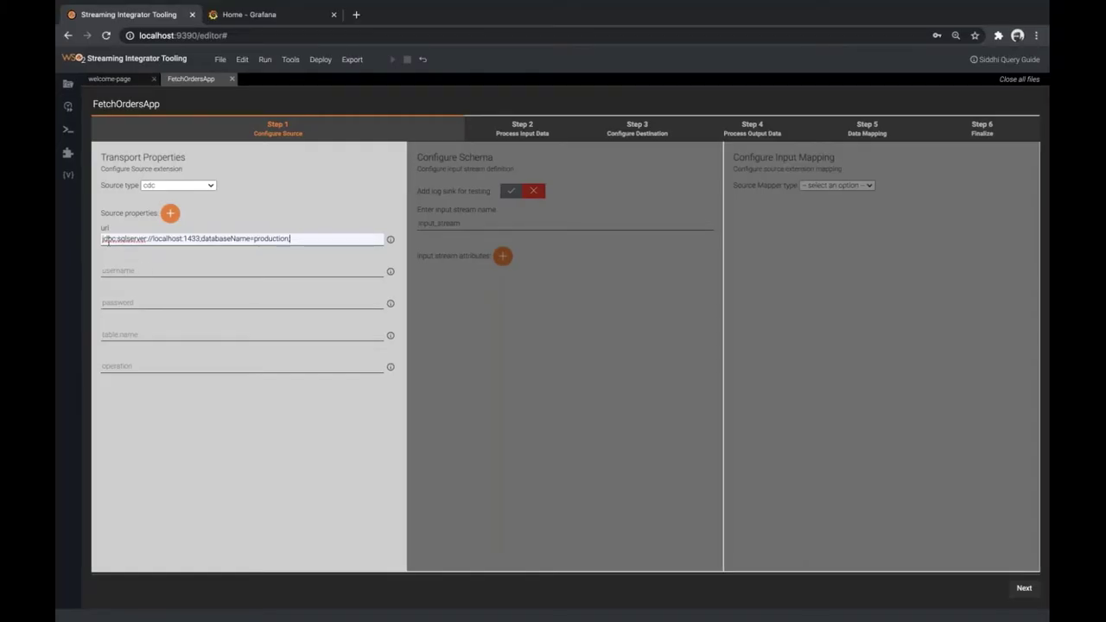
End the url with ';' and enter the database username and password
text(;)
drag(254, 239, 291, 240)
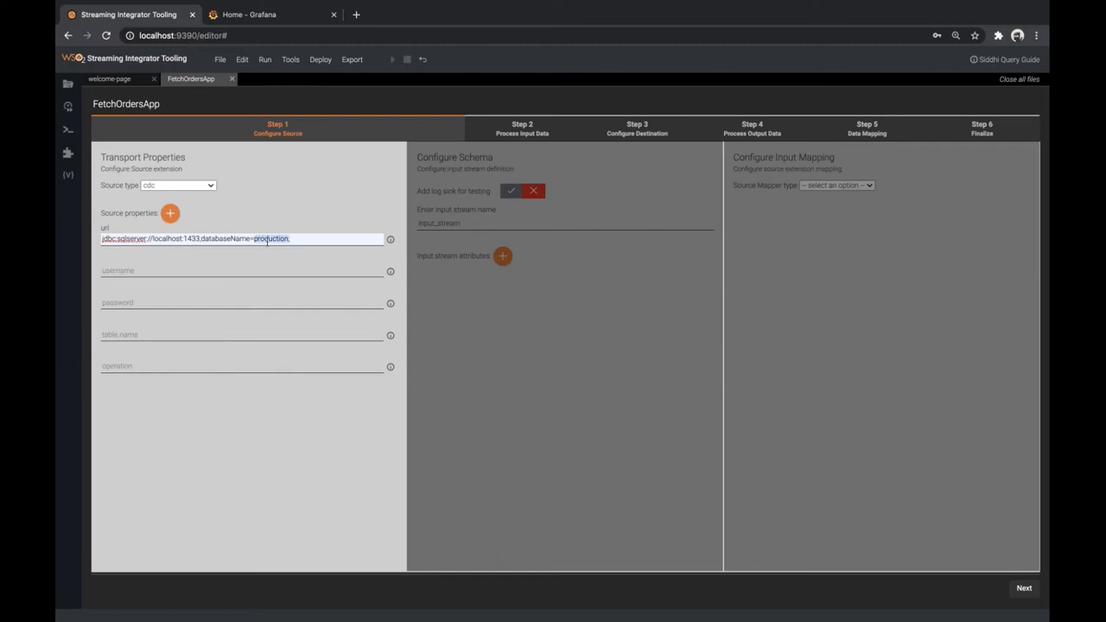
click(177, 268)
text(sa)
key(Tab)
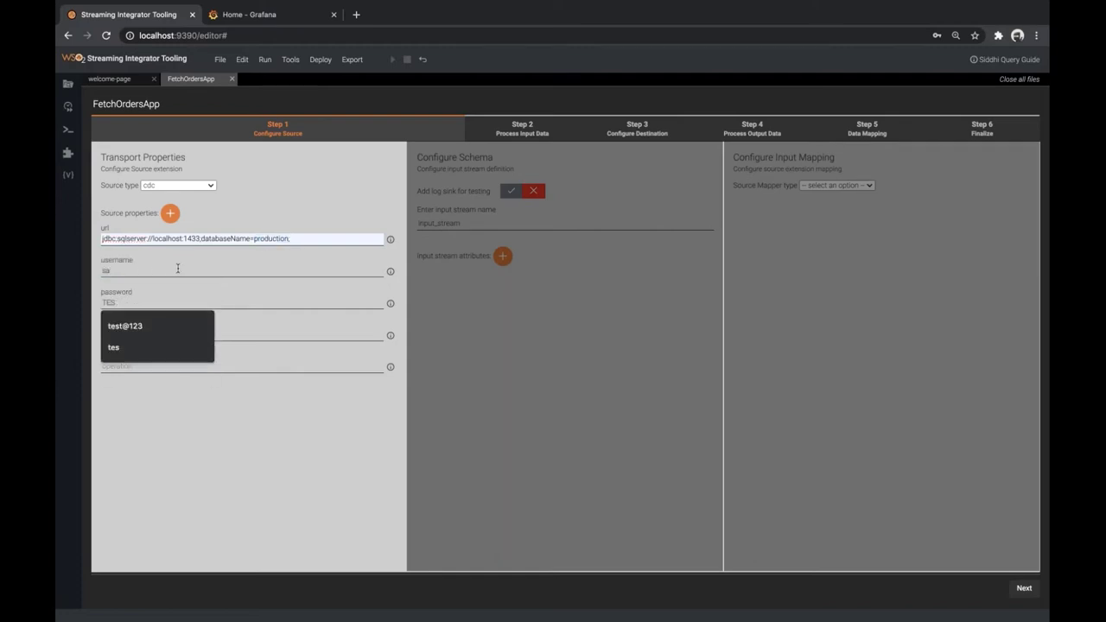
text(test@123)
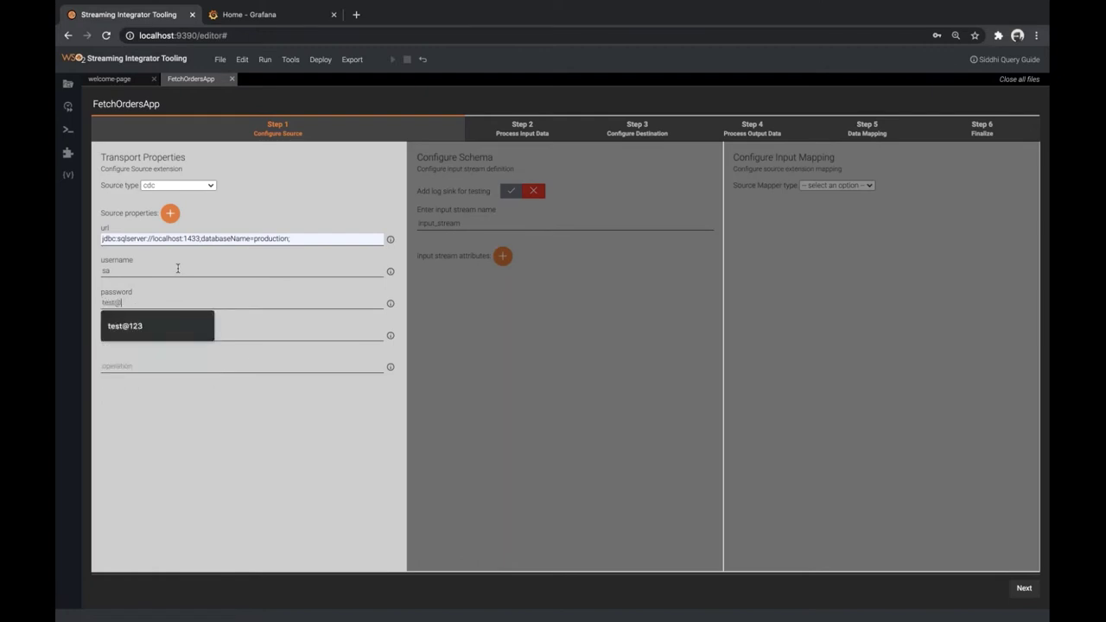
key(Tab)
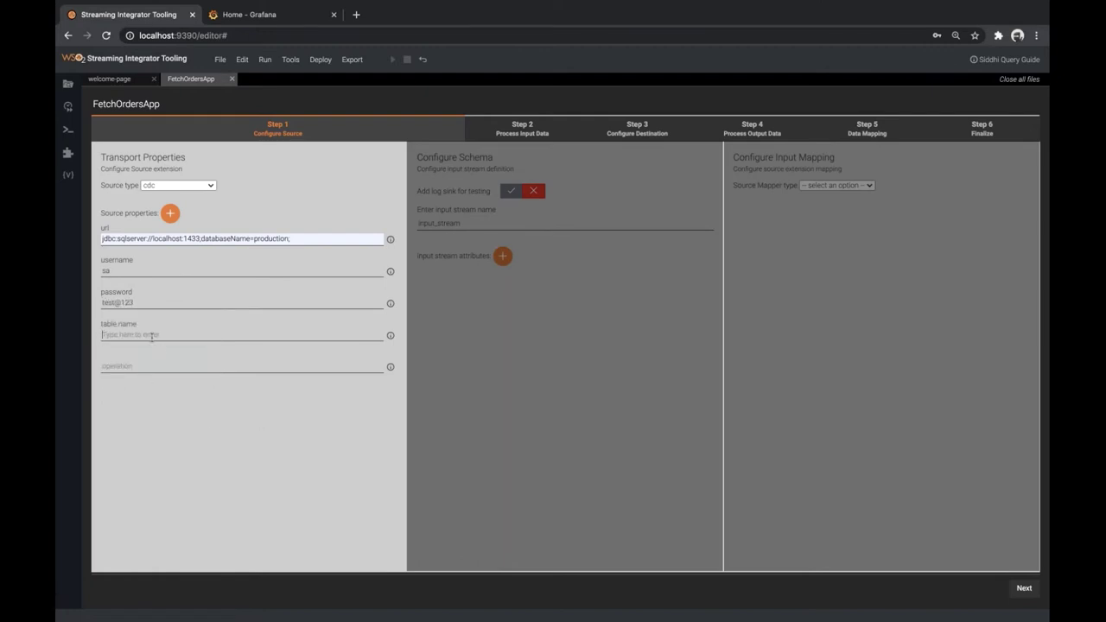
Set table.name to dbo.orders and operation to insert
click(148, 334)
click(149, 357)
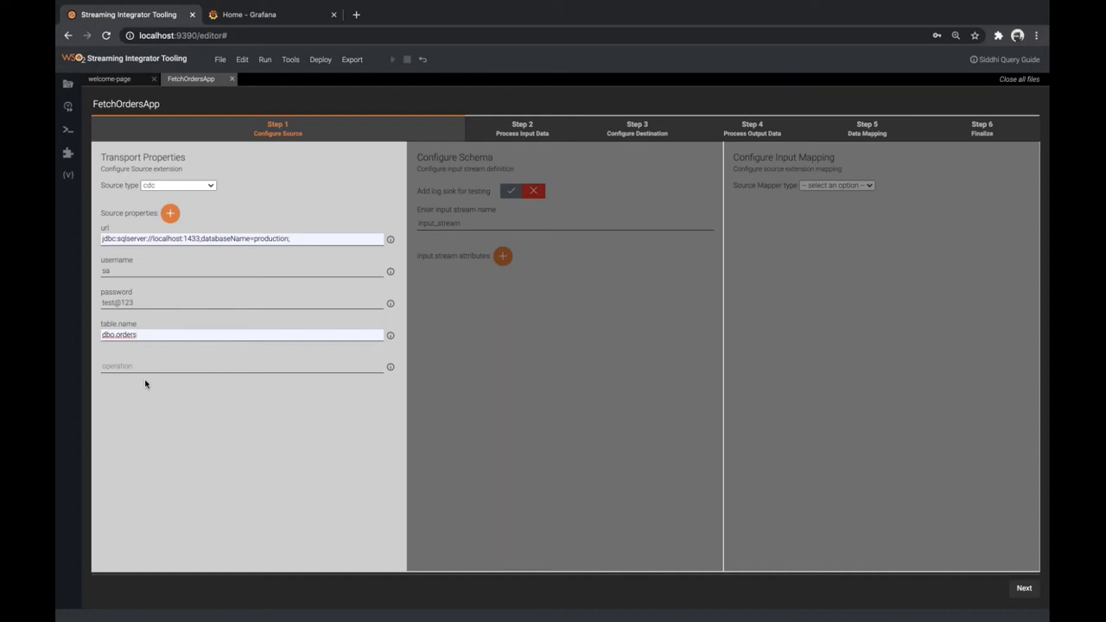
click(133, 364)
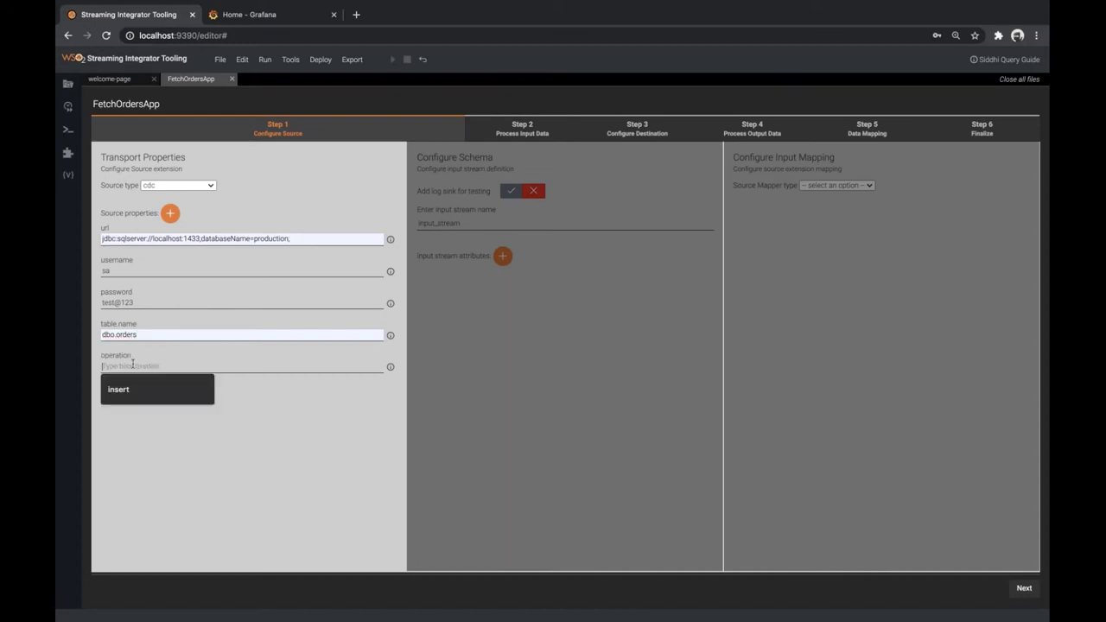
text(insert)
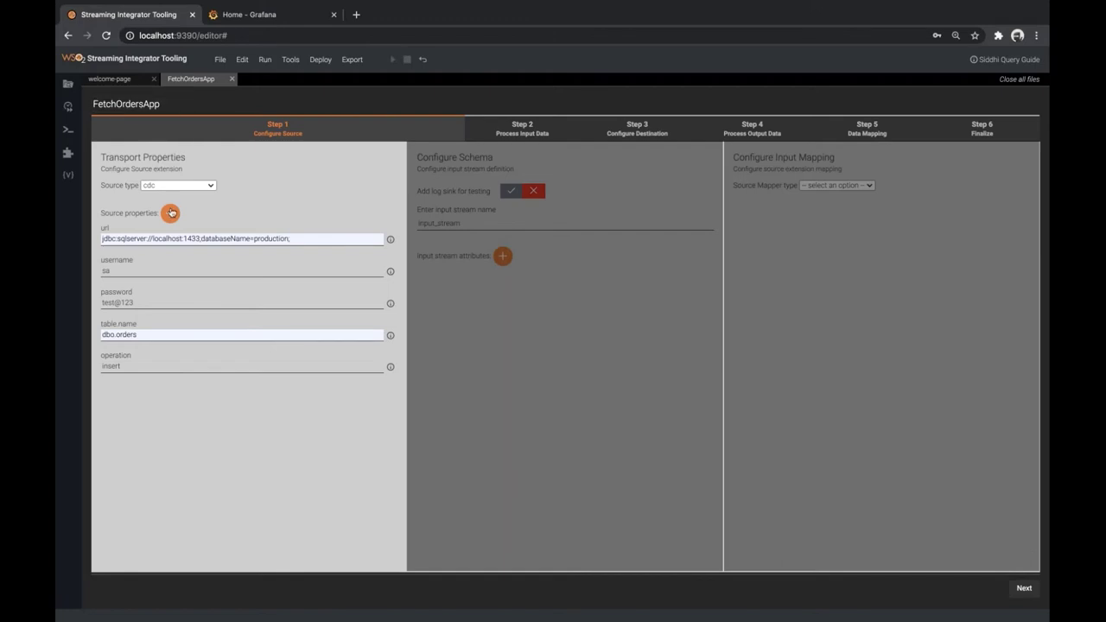
Add the database.server.name property with value localhost\default
mouse_move(170, 214)
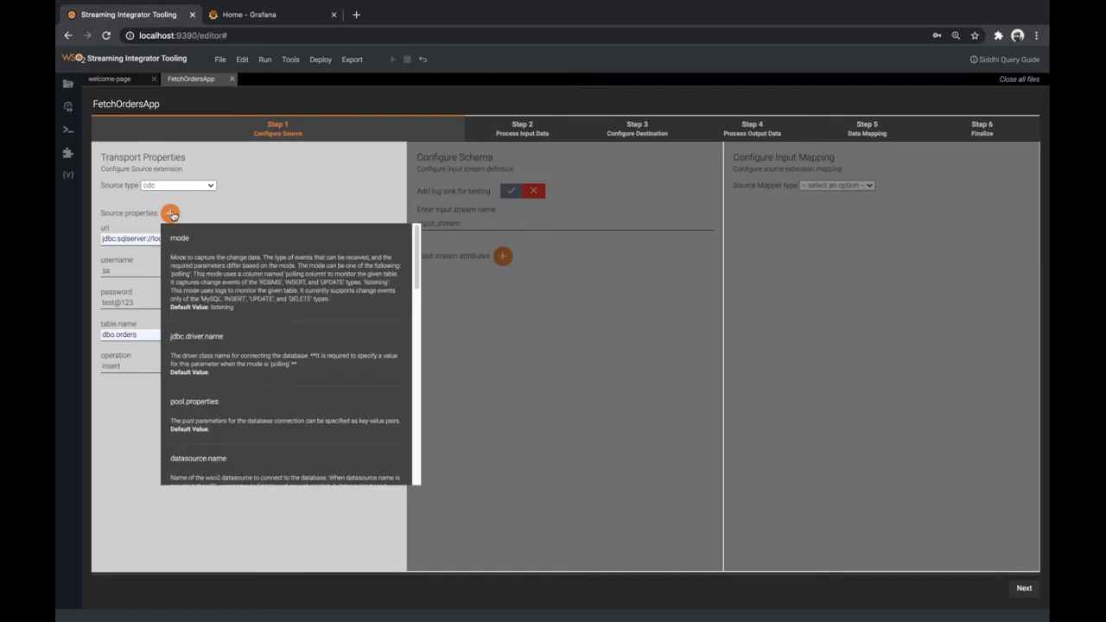
scroll(227, 341, down, 1)
scroll(226, 342, down, 4)
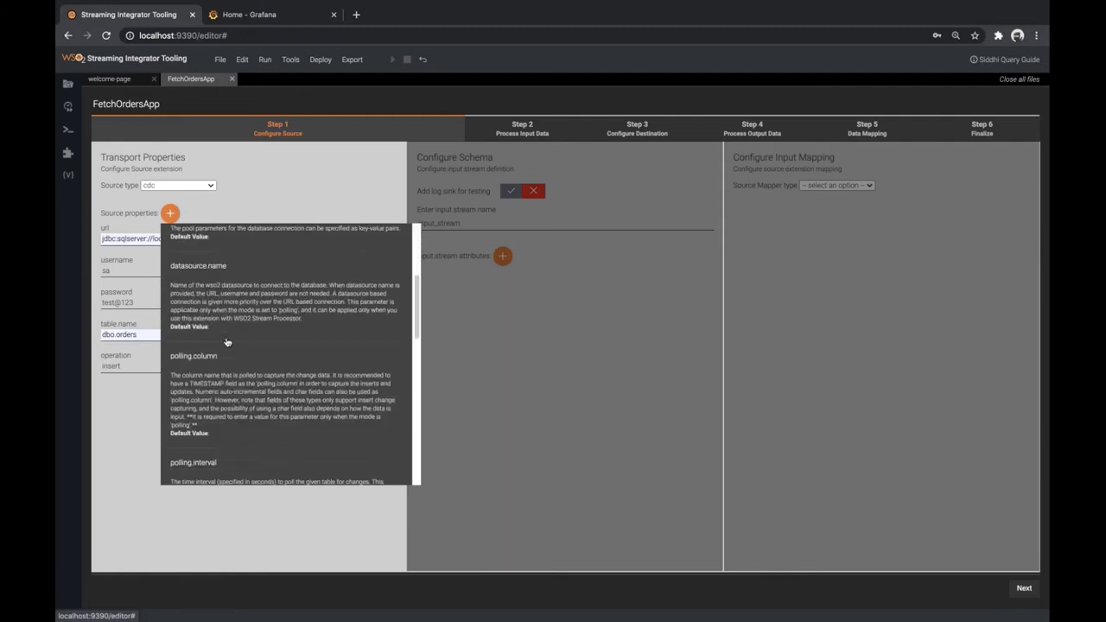
scroll(226, 342, down, 3)
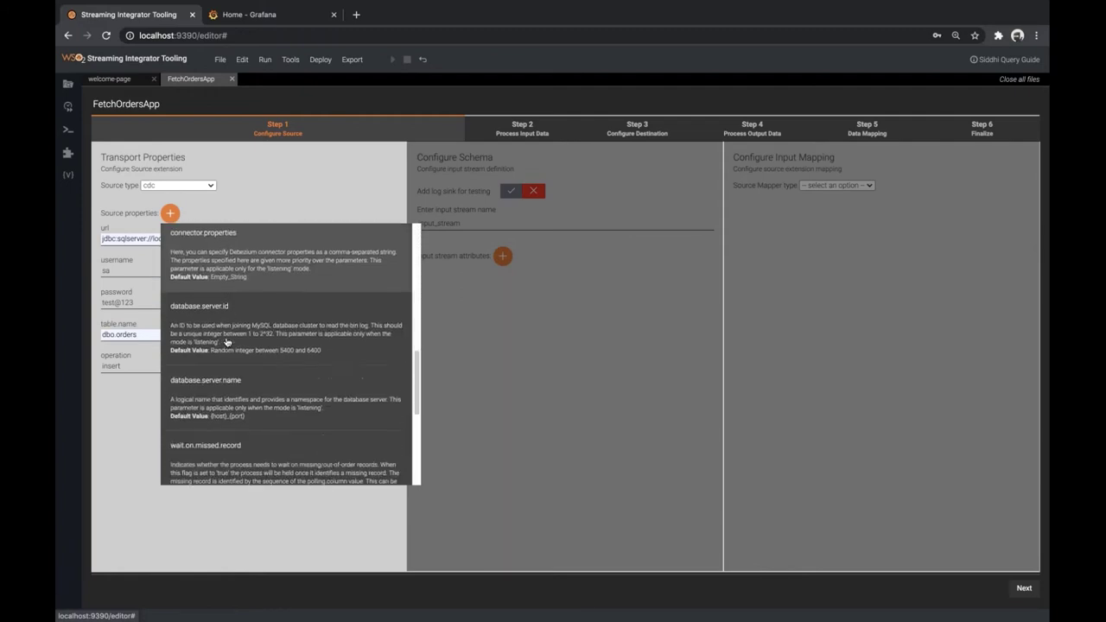
click(223, 406)
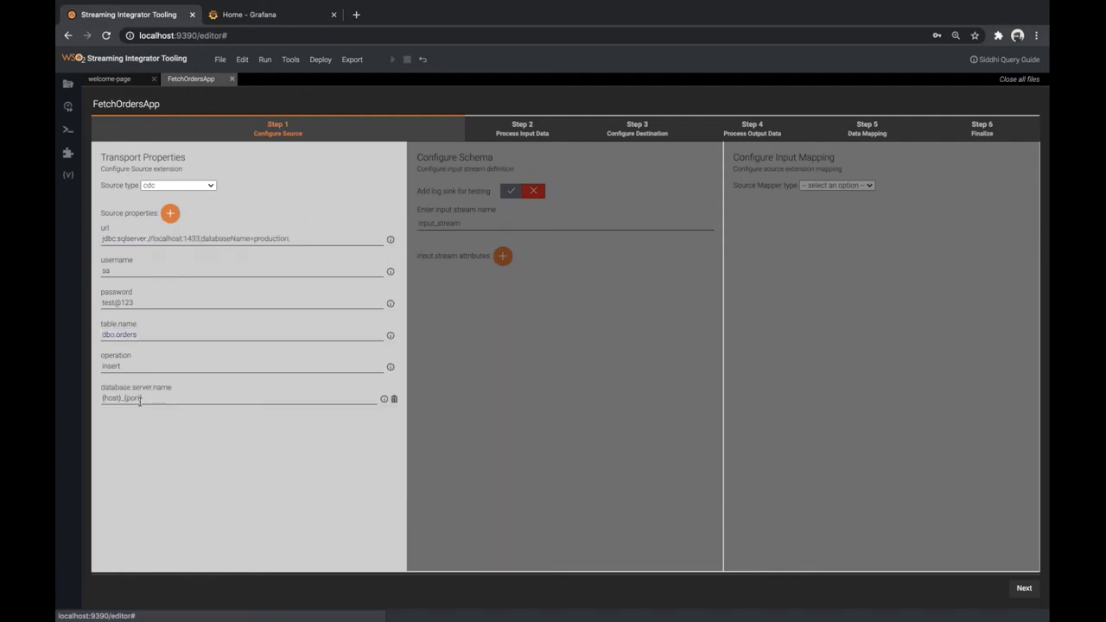
text(loca)
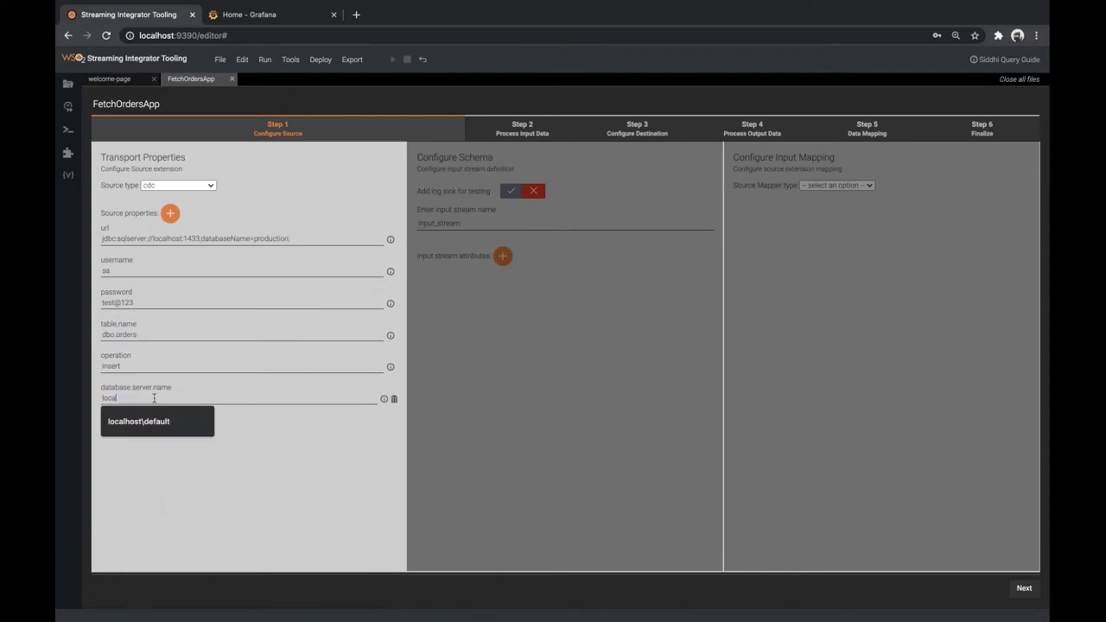
click(181, 423)
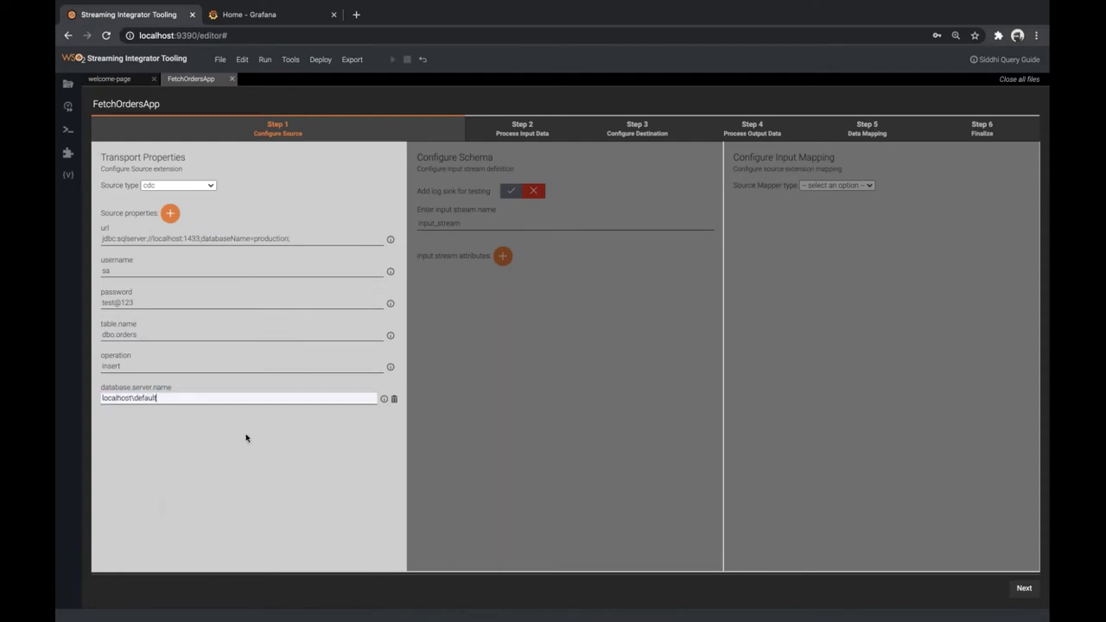
Add connector.properties with value snapshot.mode=initial_schema_only
click(170, 214)
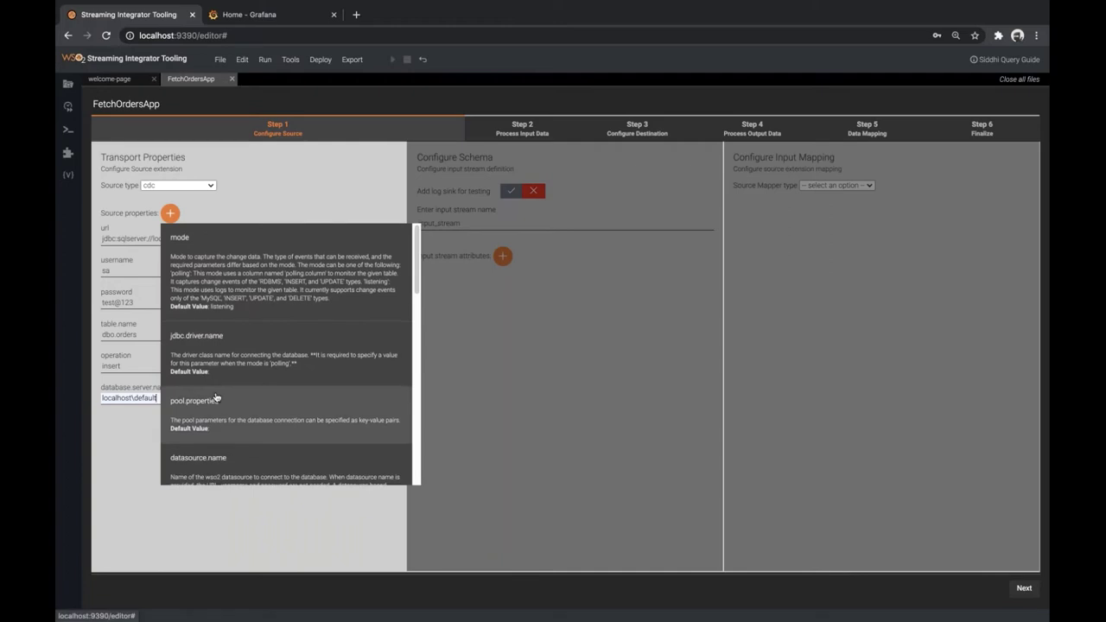
scroll(215, 396, down, 2)
scroll(215, 396, down, 5)
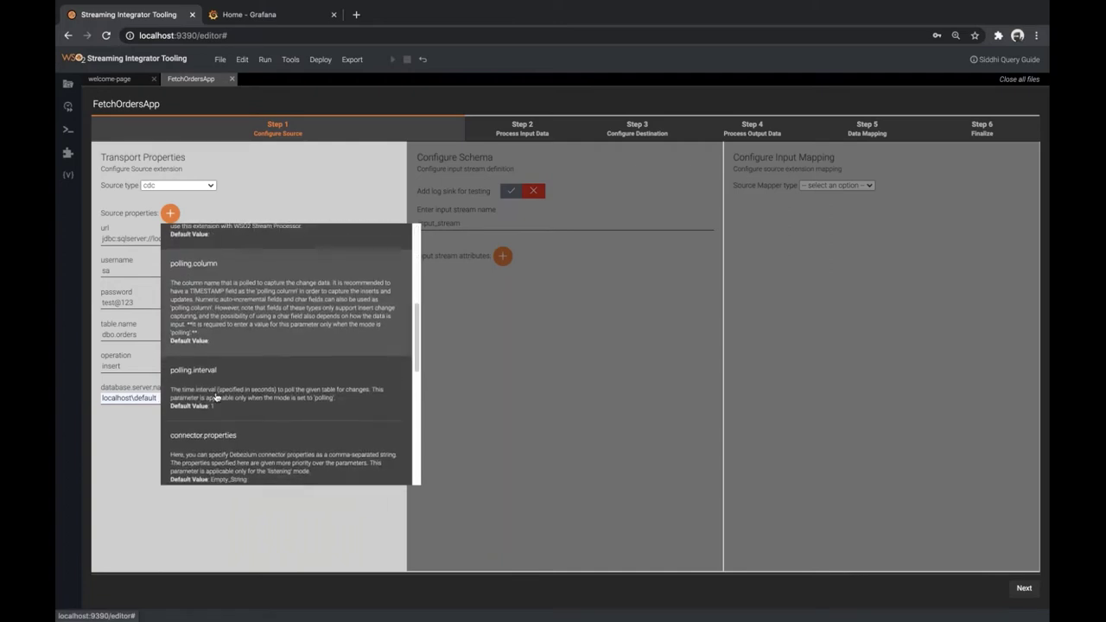
click(217, 405)
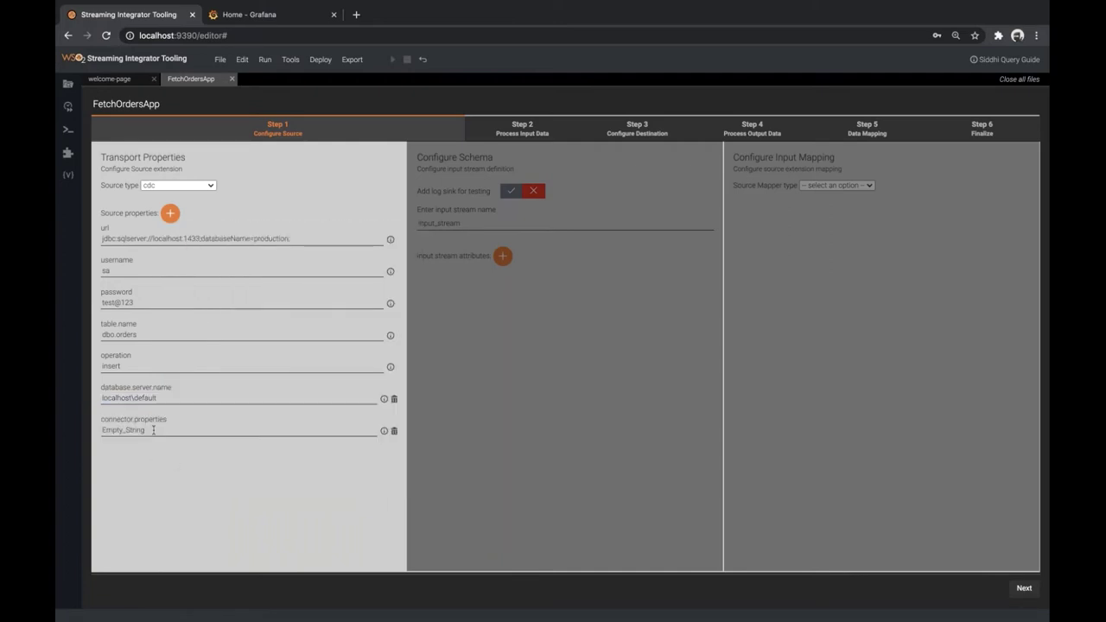
key(BackSpace)
text(sna)
mouse_move(162, 458)
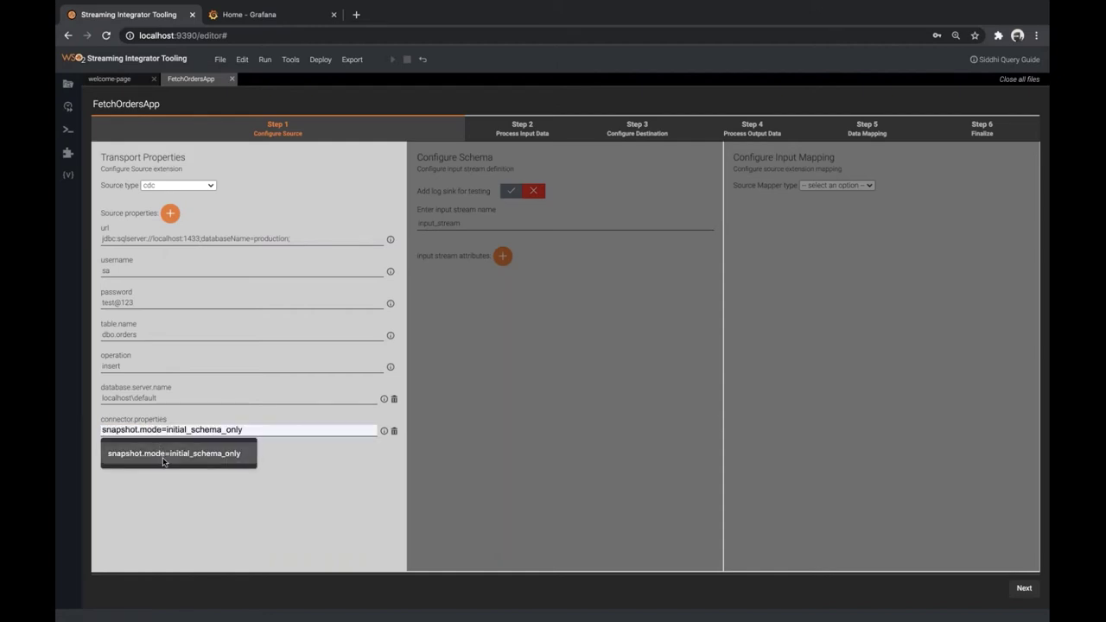
click(162, 457)
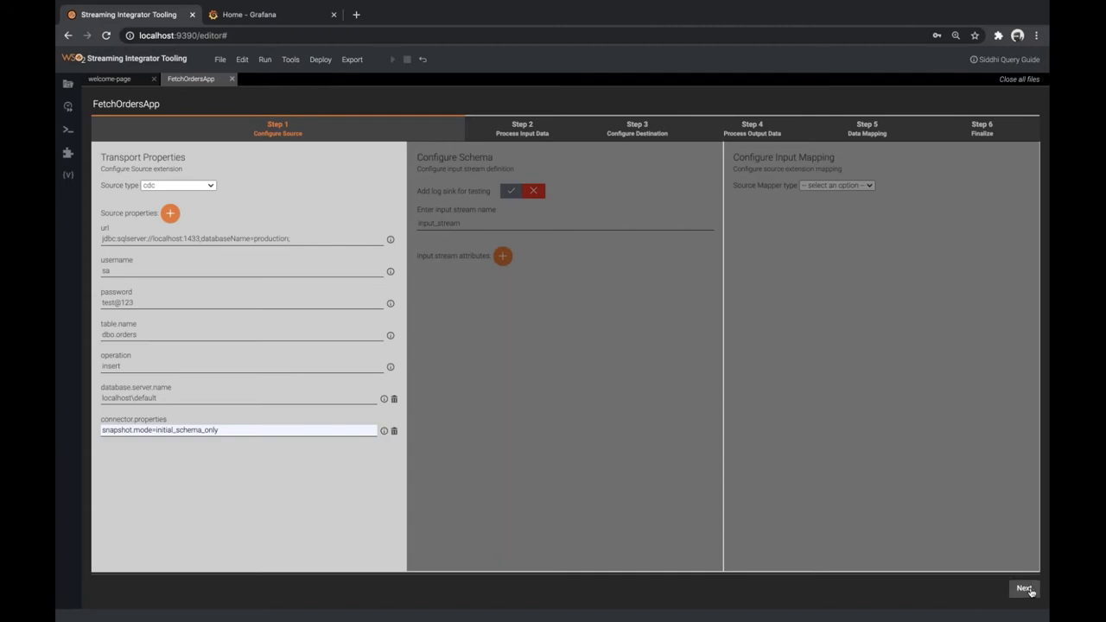
Move to the input stream and name it OrderInputStream
click(1024, 588)
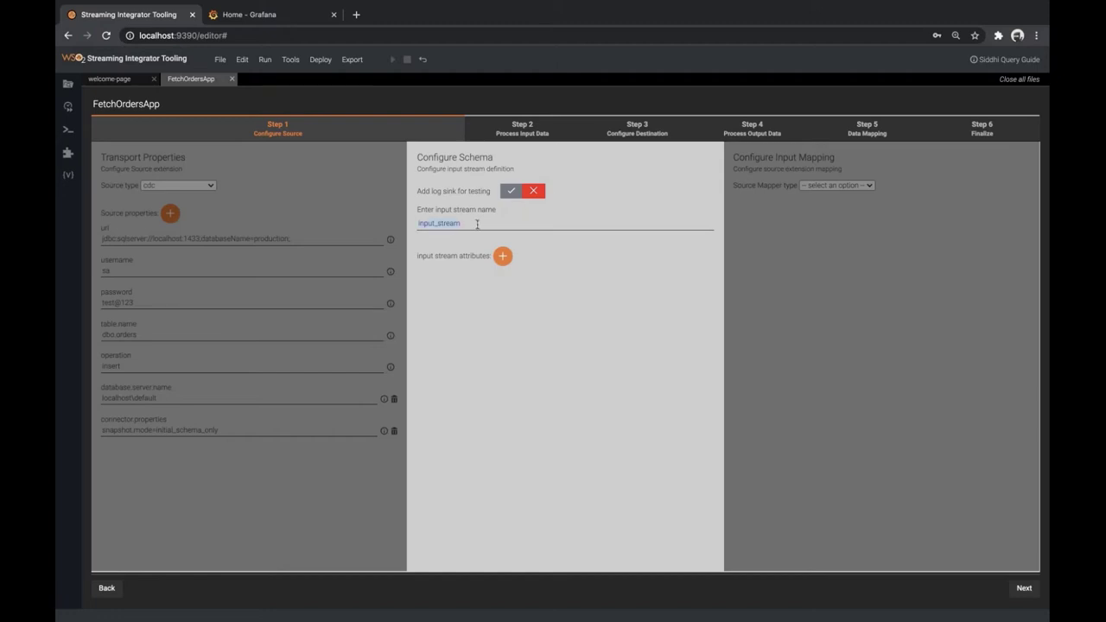
click(476, 223)
key(Down)
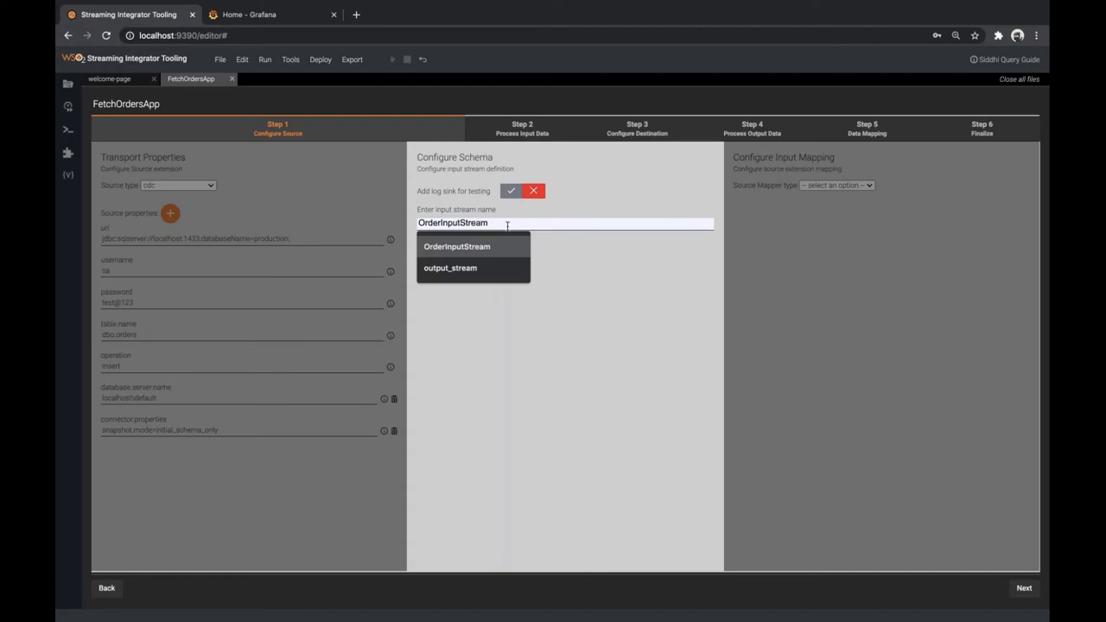
click(491, 247)
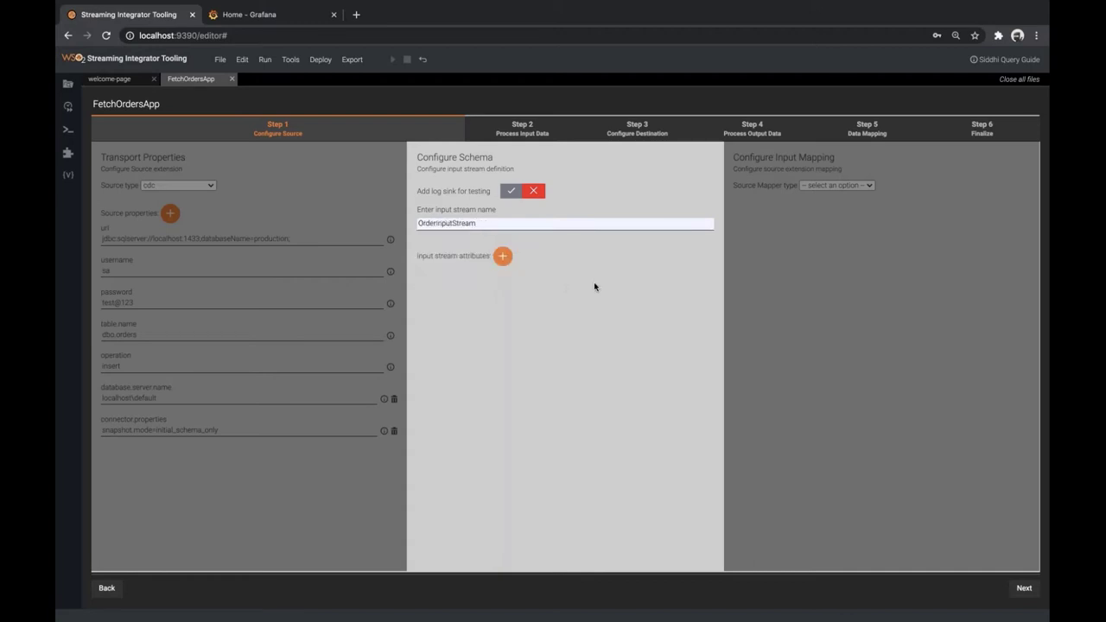
Start an attribute, then view the orders table definition in db.sql
click(500, 259)
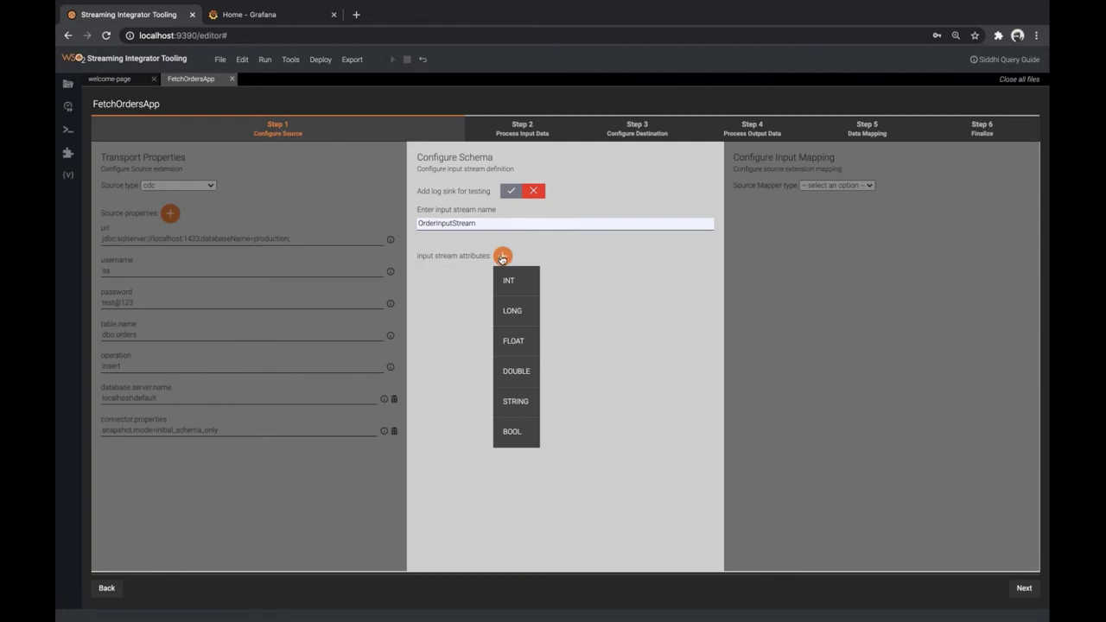
click(556, 252)
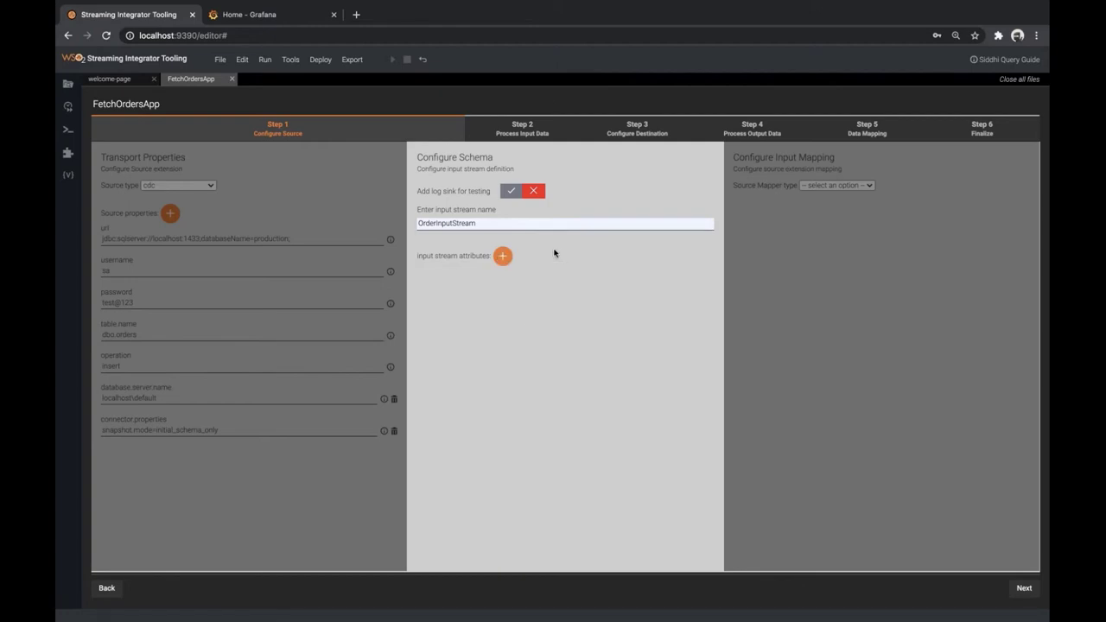
key(ctrl+Right)
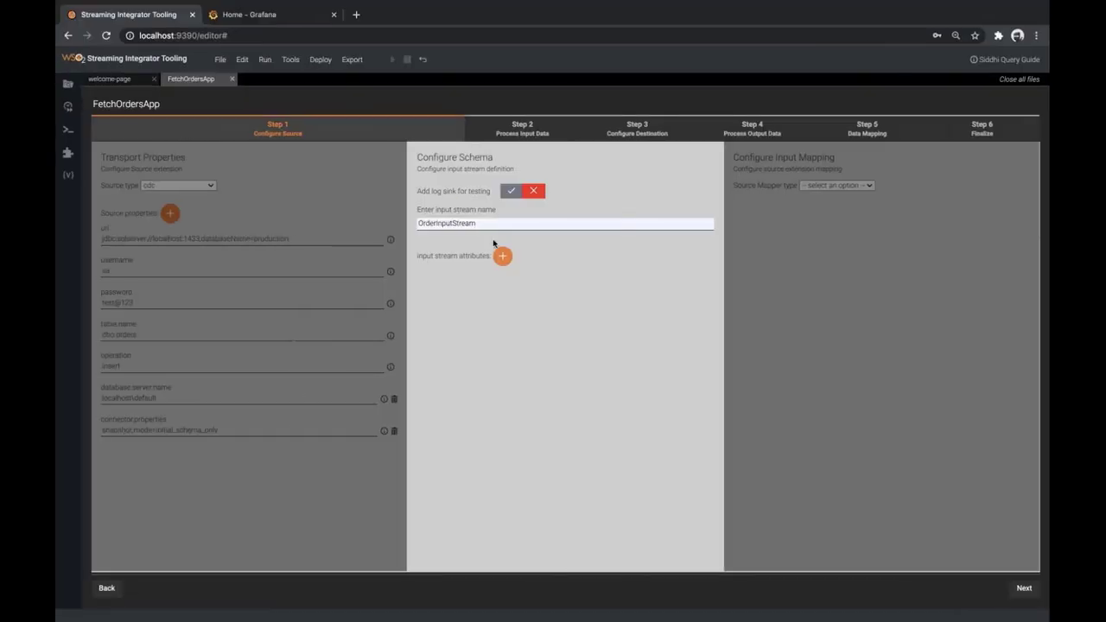
Add attributes id (STRING) and totalAmount (DOUBLE) to OrderInputStream
click(501, 255)
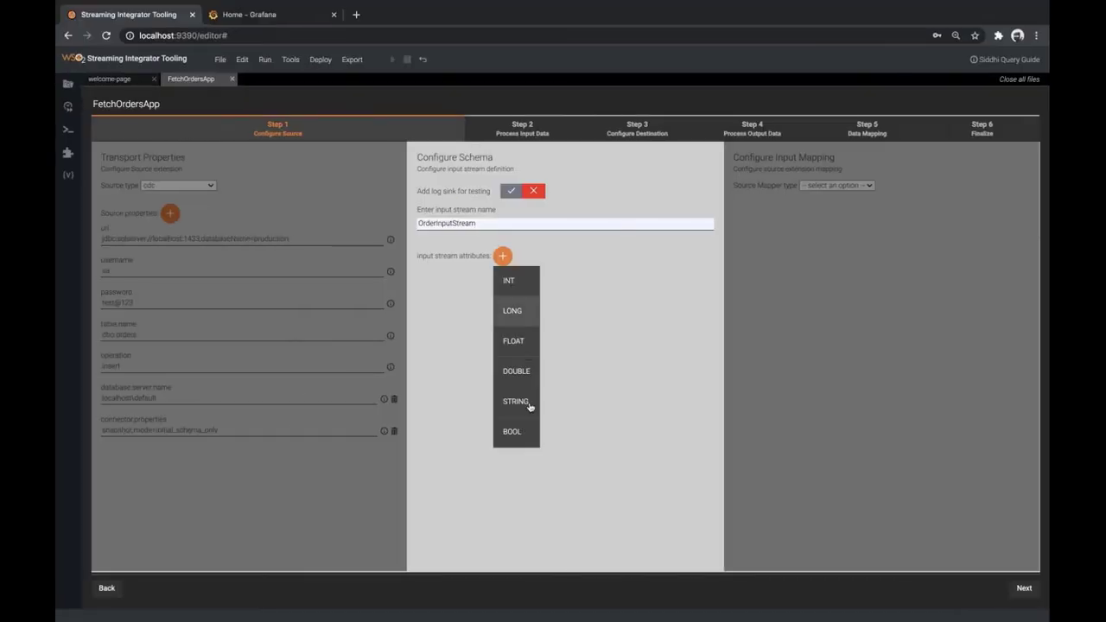
click(529, 403)
click(473, 280)
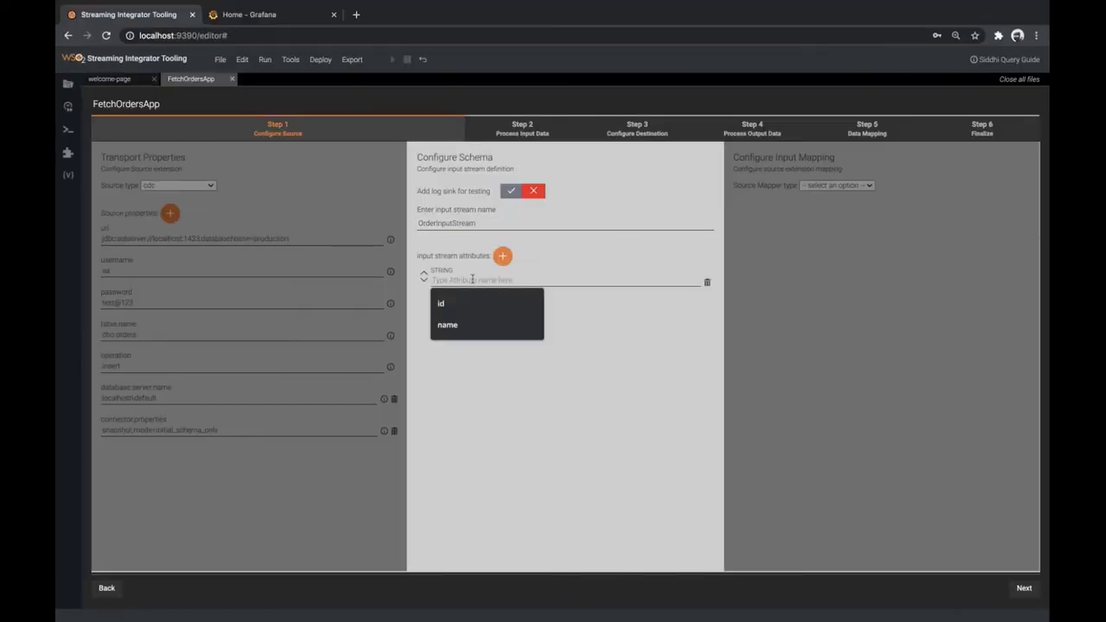
click(441, 303)
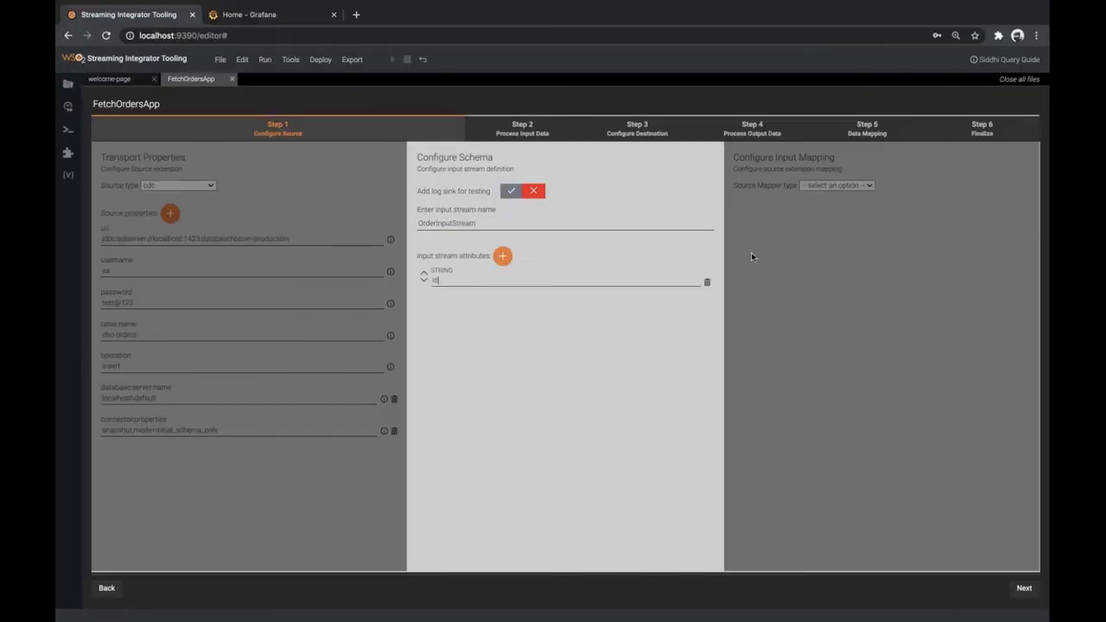
click(502, 256)
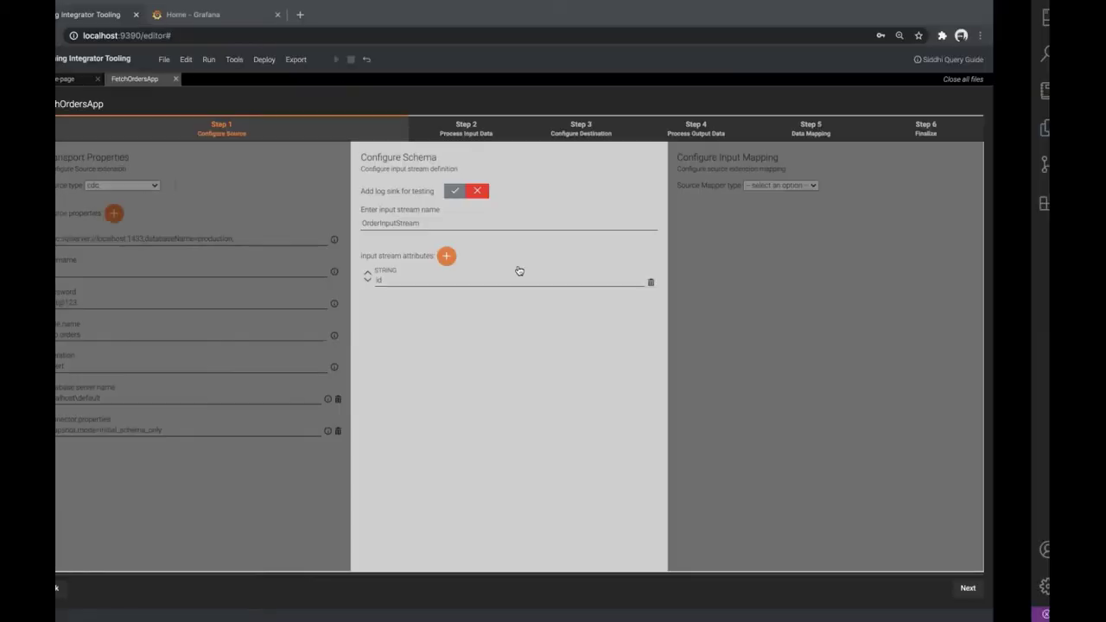
click(502, 256)
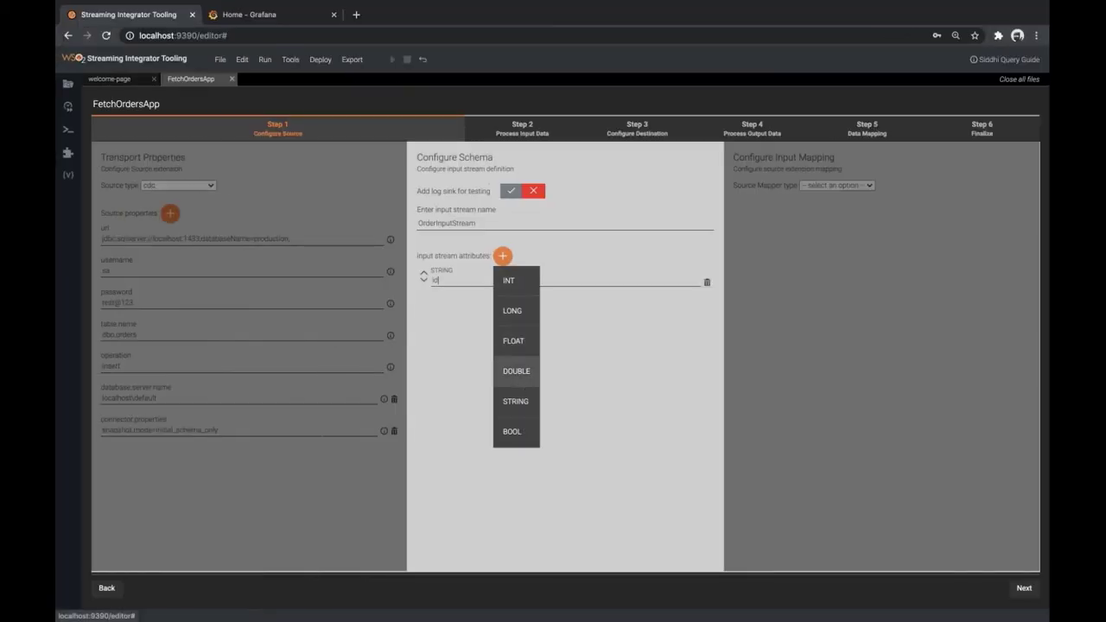
click(517, 380)
click(462, 316)
text(totalAmount)
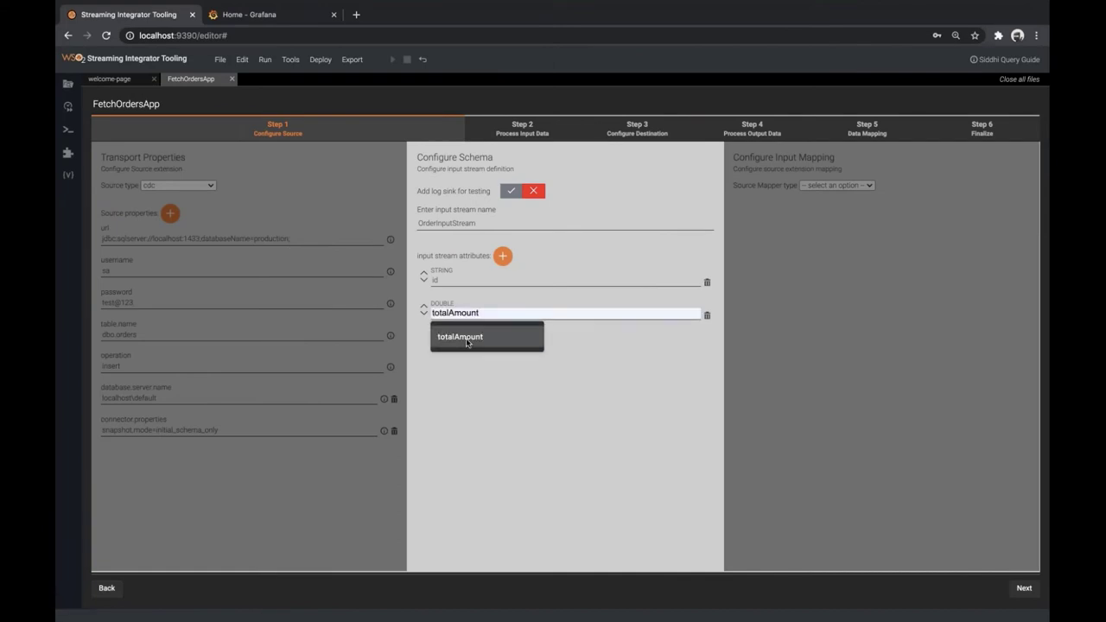
click(468, 341)
Add itemCount (INT), paymentStatus (STRING) and deliveryAddress (STRING) attributes
click(502, 256)
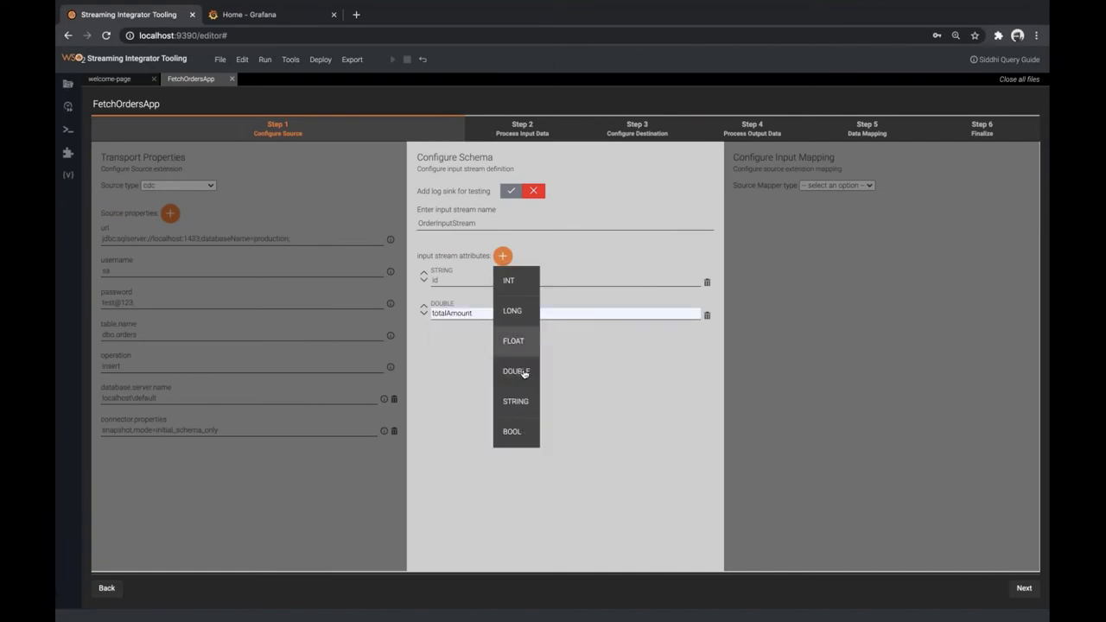
click(512, 279)
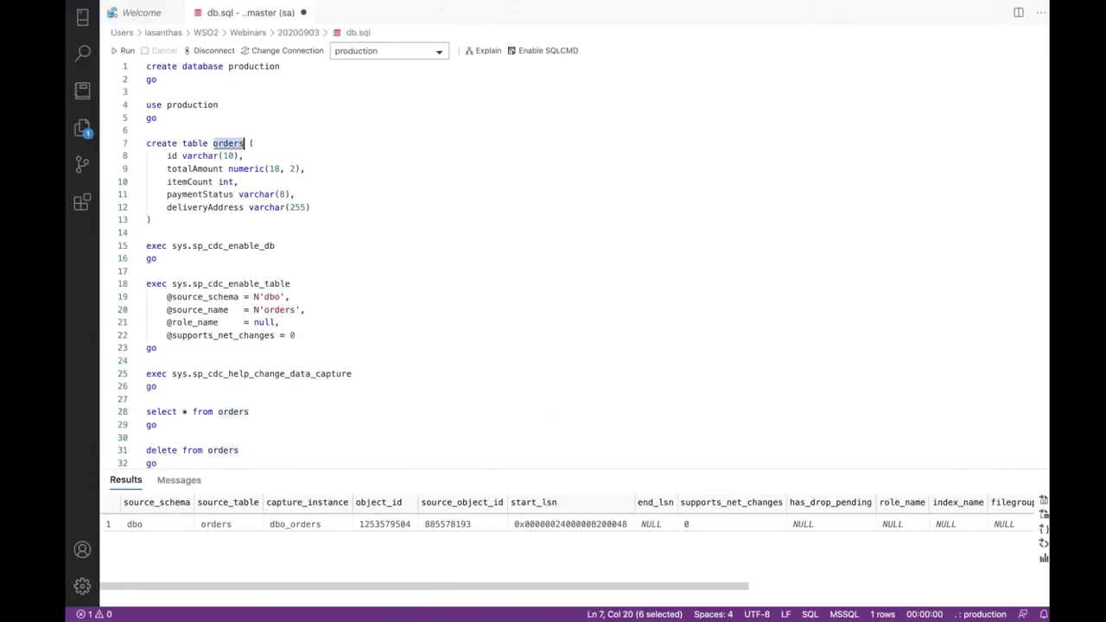
click(472, 346)
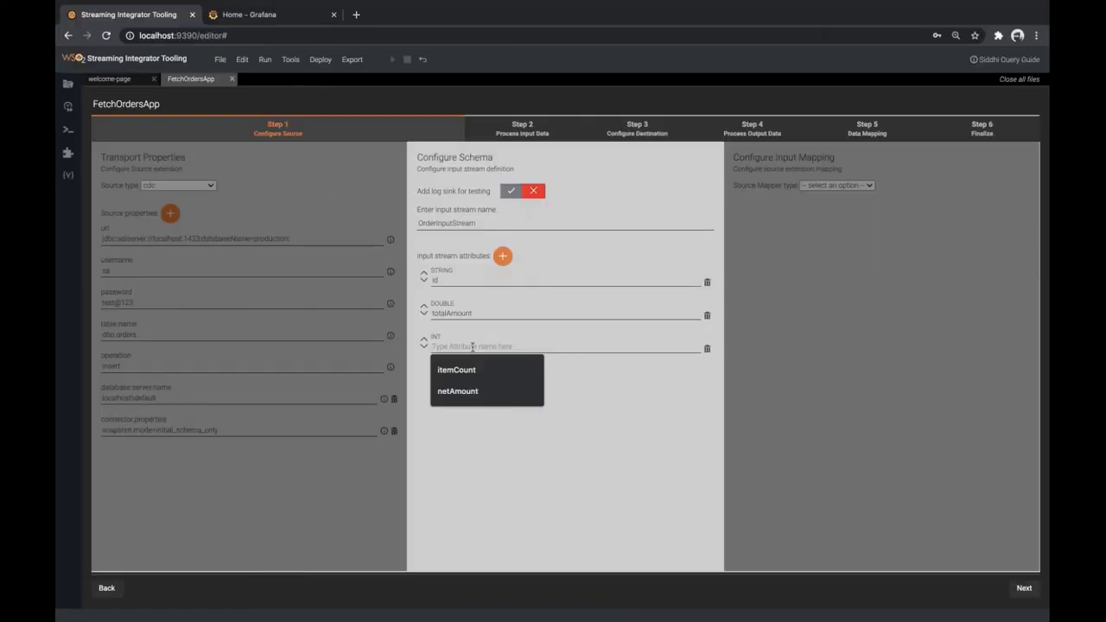
text(itemCount)
click(481, 375)
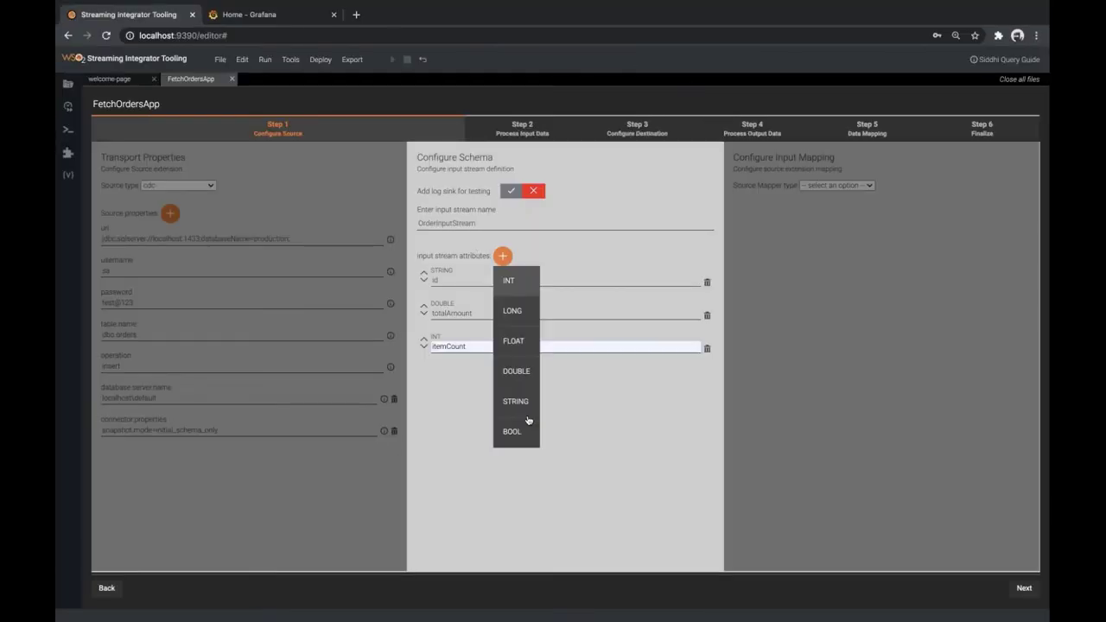
click(480, 405)
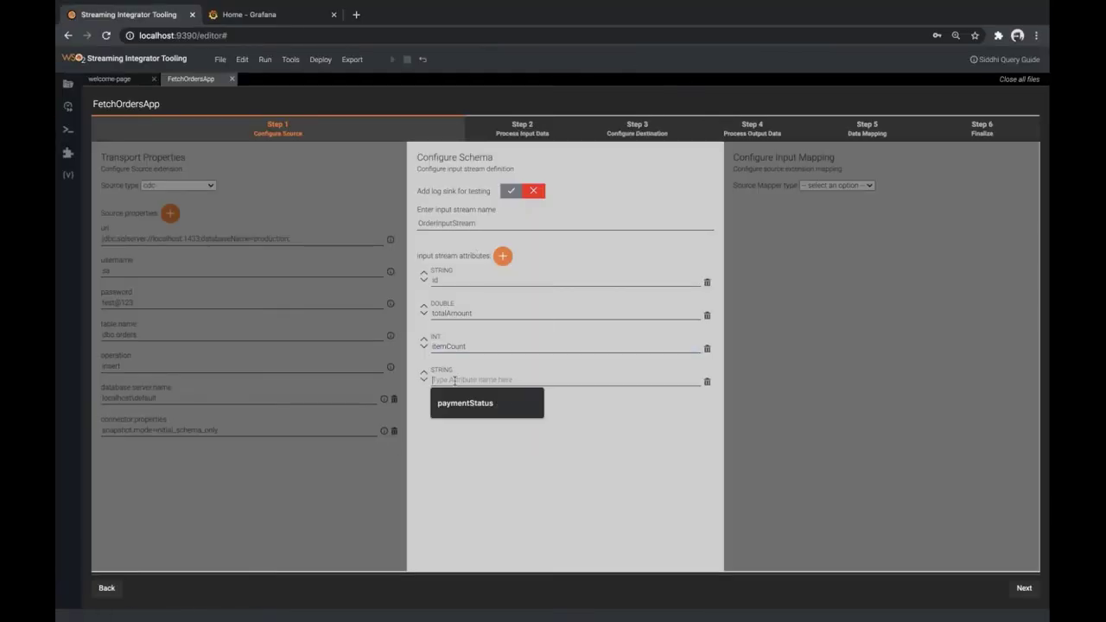
text(pa)
click(484, 406)
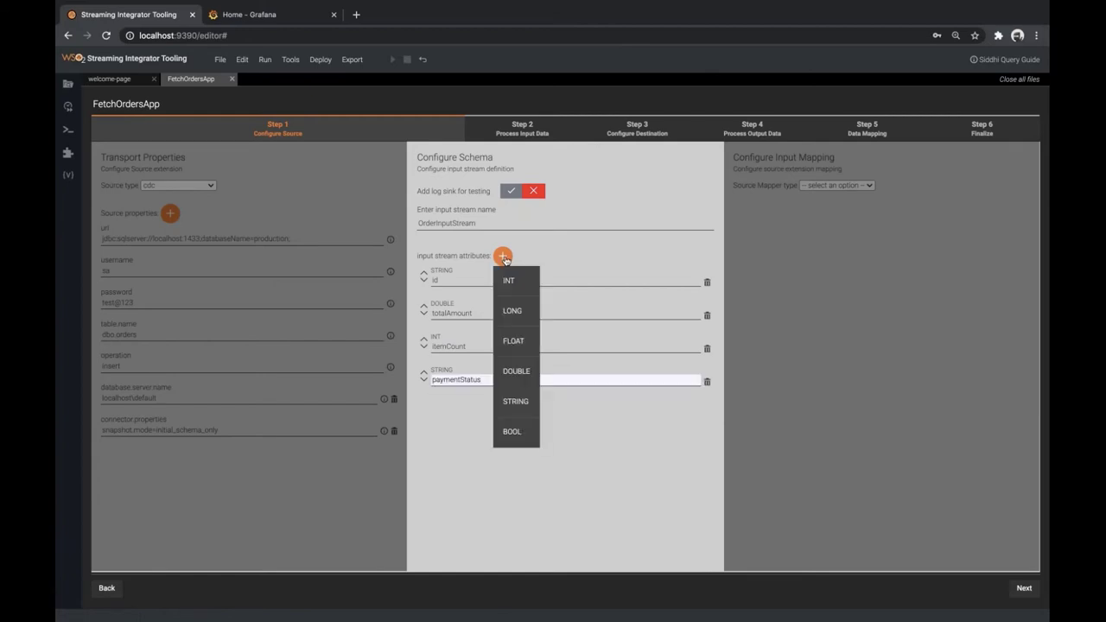
click(516, 401)
text(de)
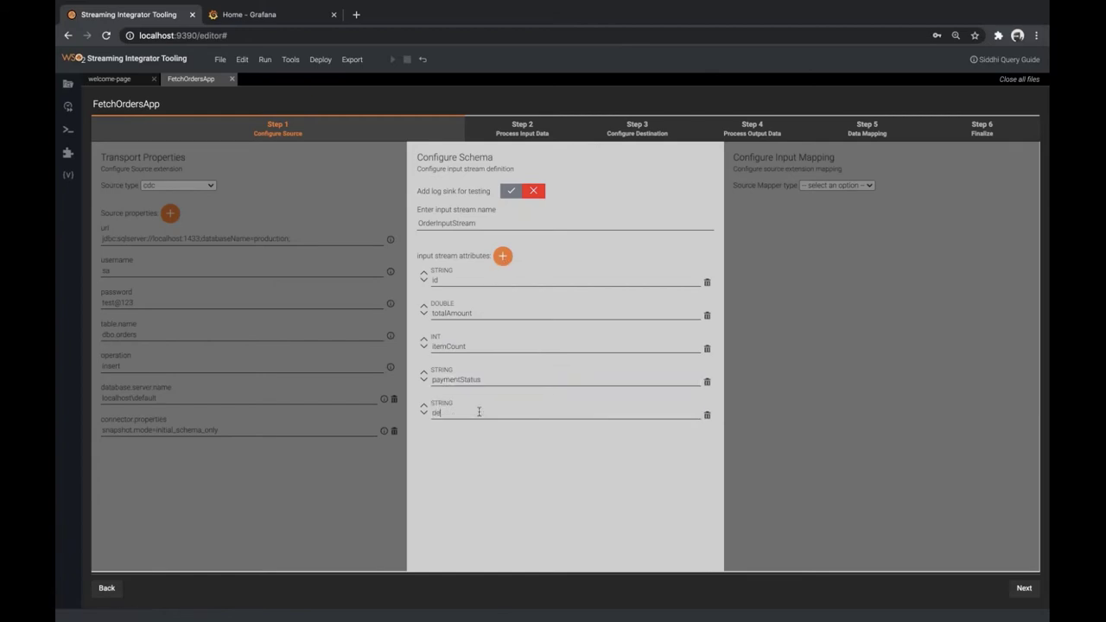
text(liveryAddress)
Choose keyvalue as the source mapper type and advance to Process Input Data
click(1024, 588)
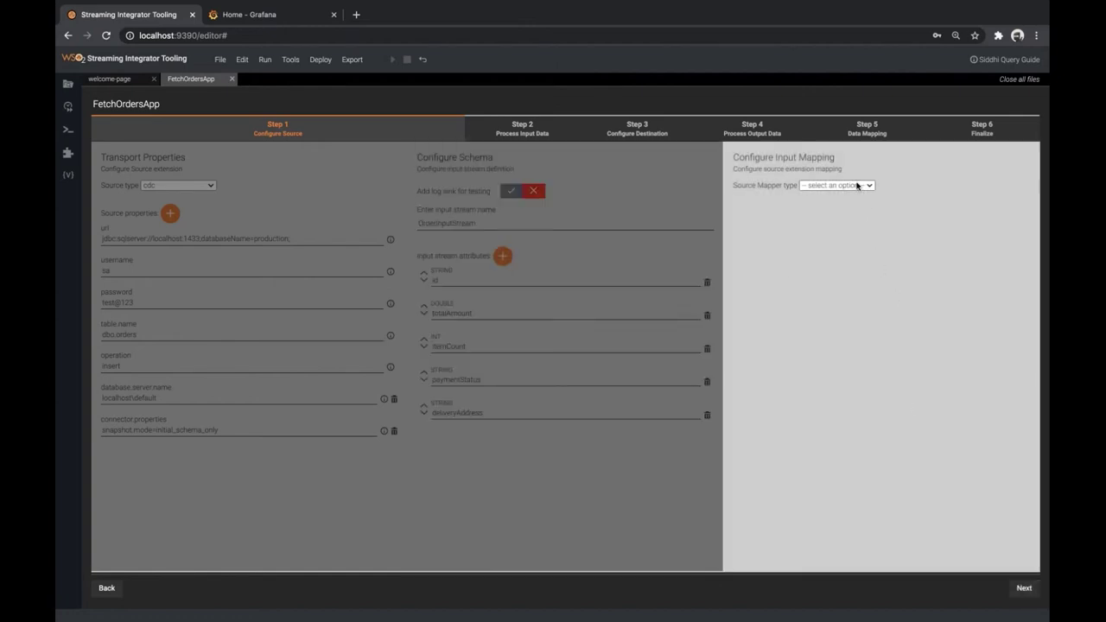
click(857, 186)
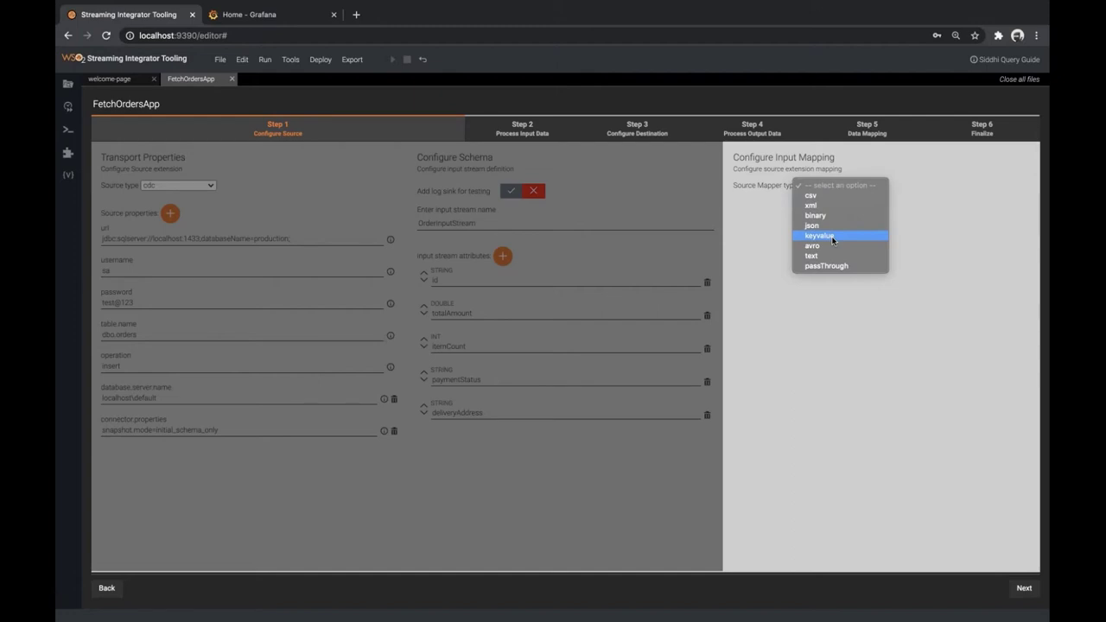
click(829, 235)
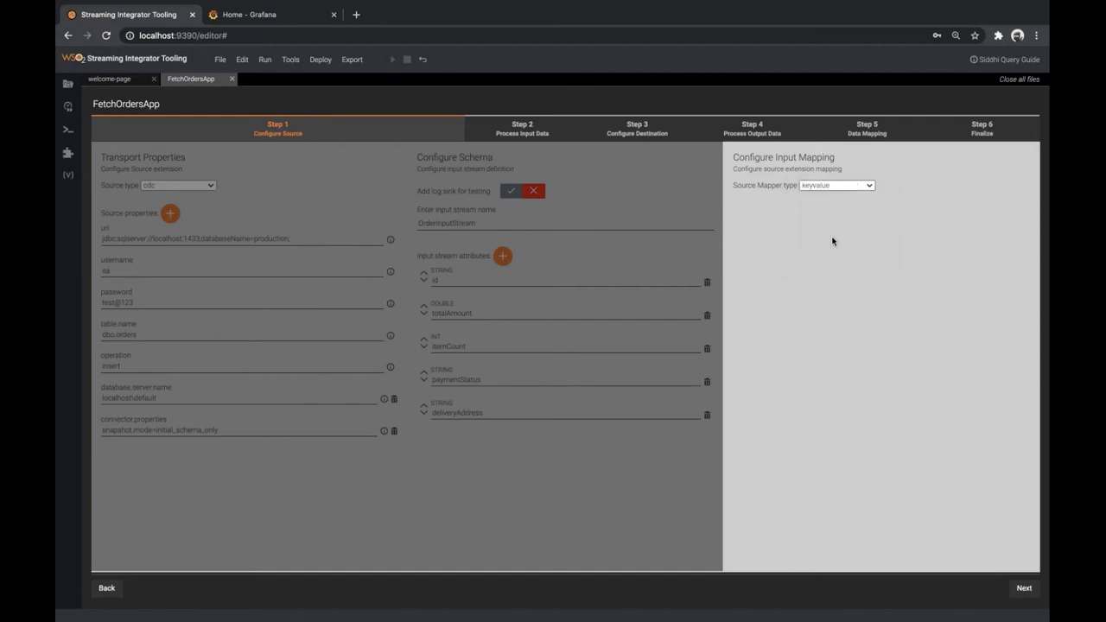
click(1030, 593)
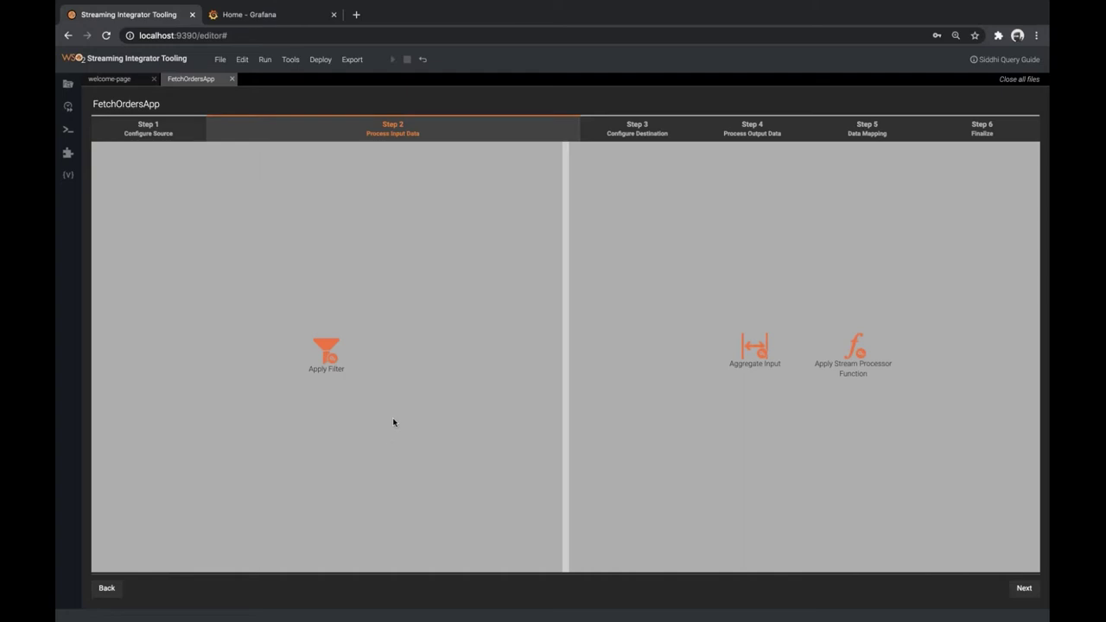
Review the SQL script, then start a filter on the incoming order data
key(ctrl+Right)
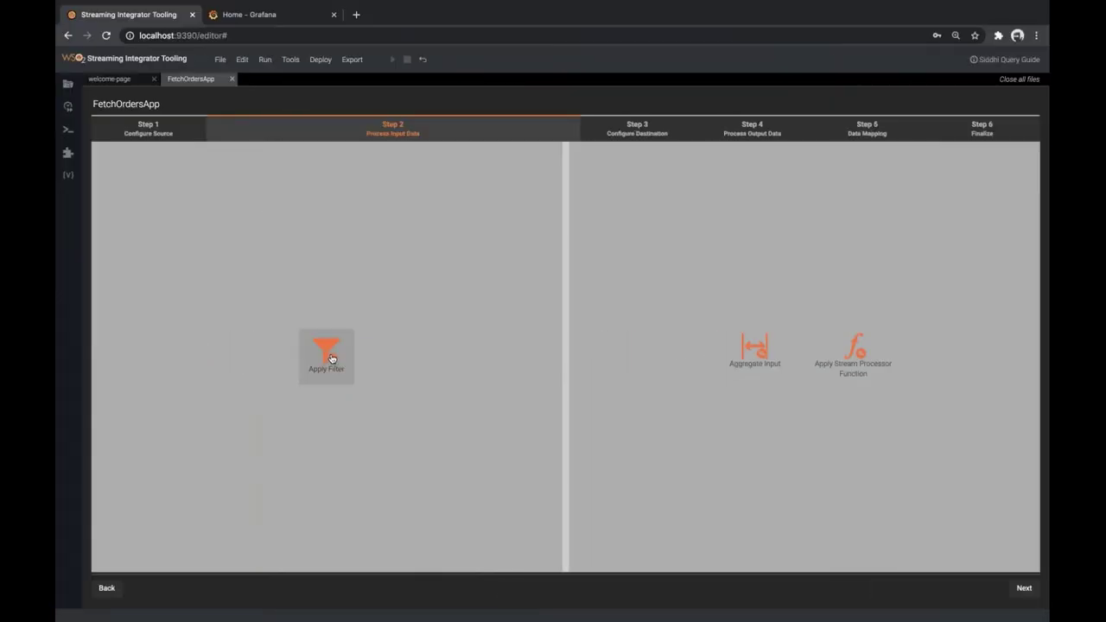
click(331, 358)
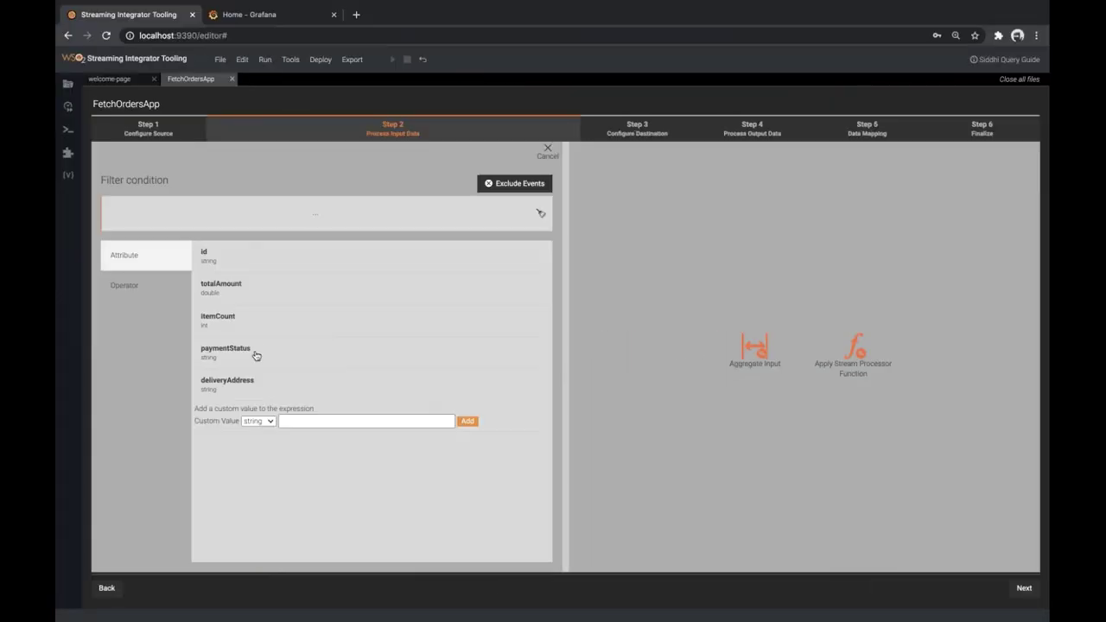
Build the bracketed filter condition (paymentStatus == "COD")
click(135, 294)
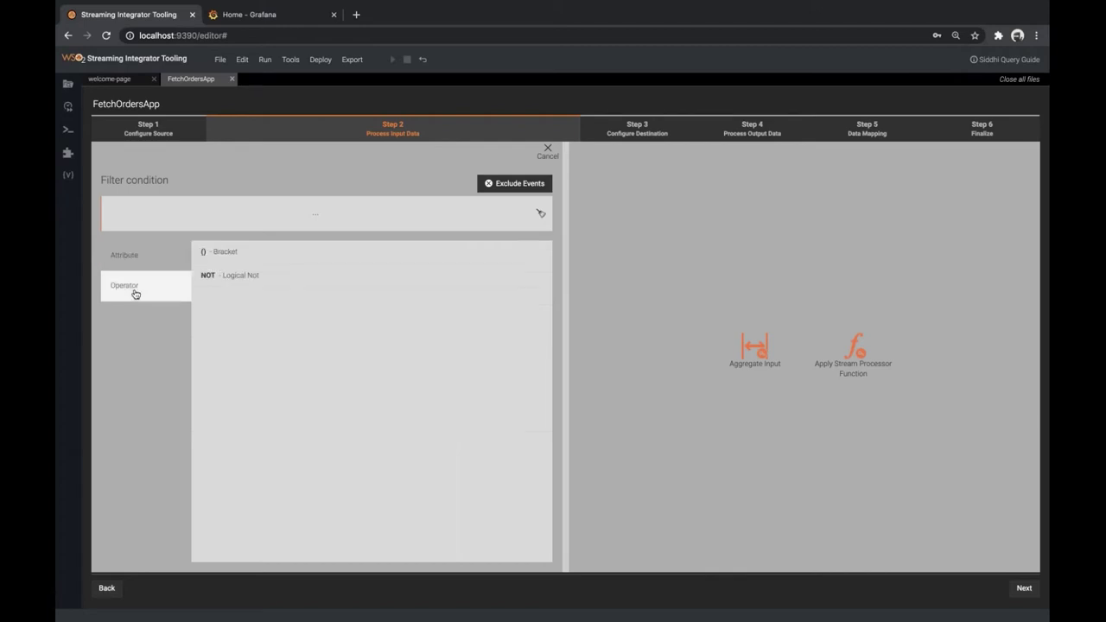
click(286, 257)
click(313, 215)
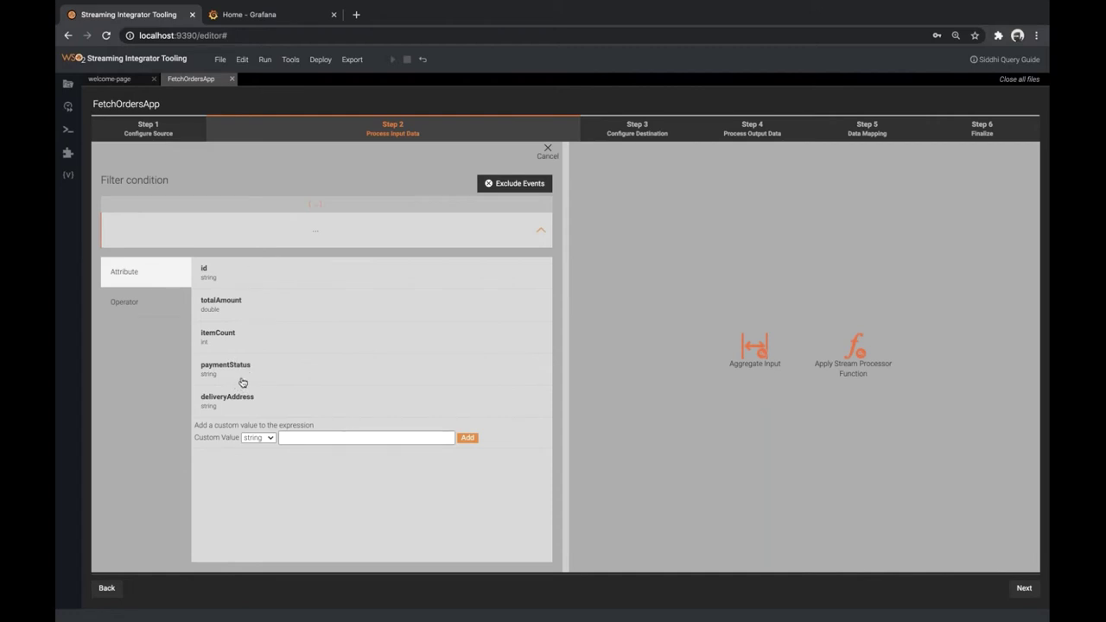
click(254, 378)
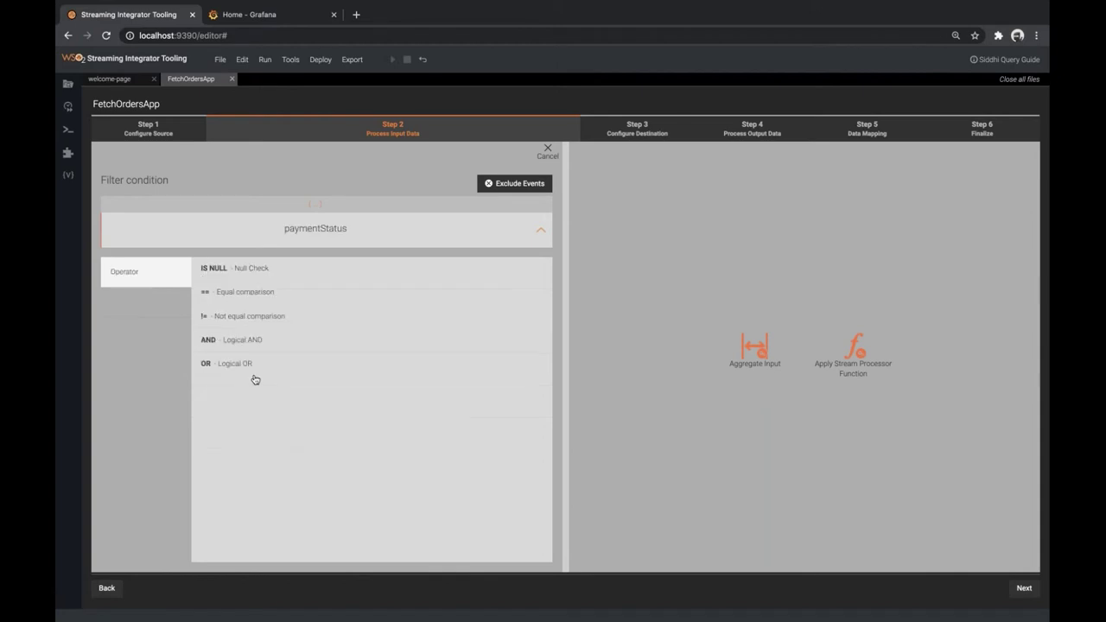
click(261, 292)
click(322, 438)
text(C)
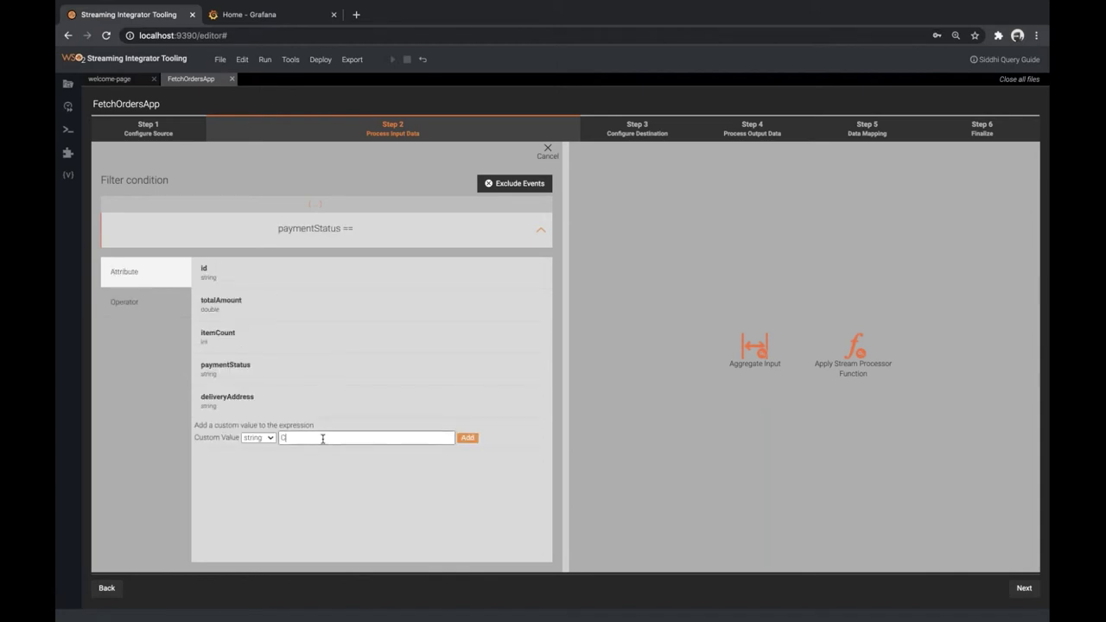
text(OD)
click(467, 437)
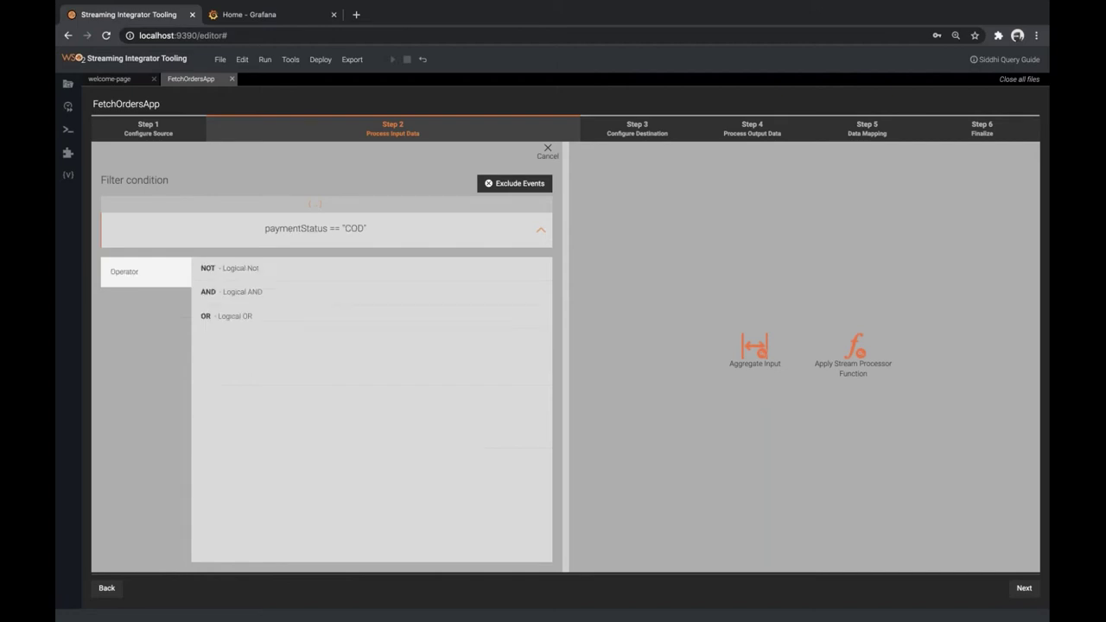
click(539, 231)
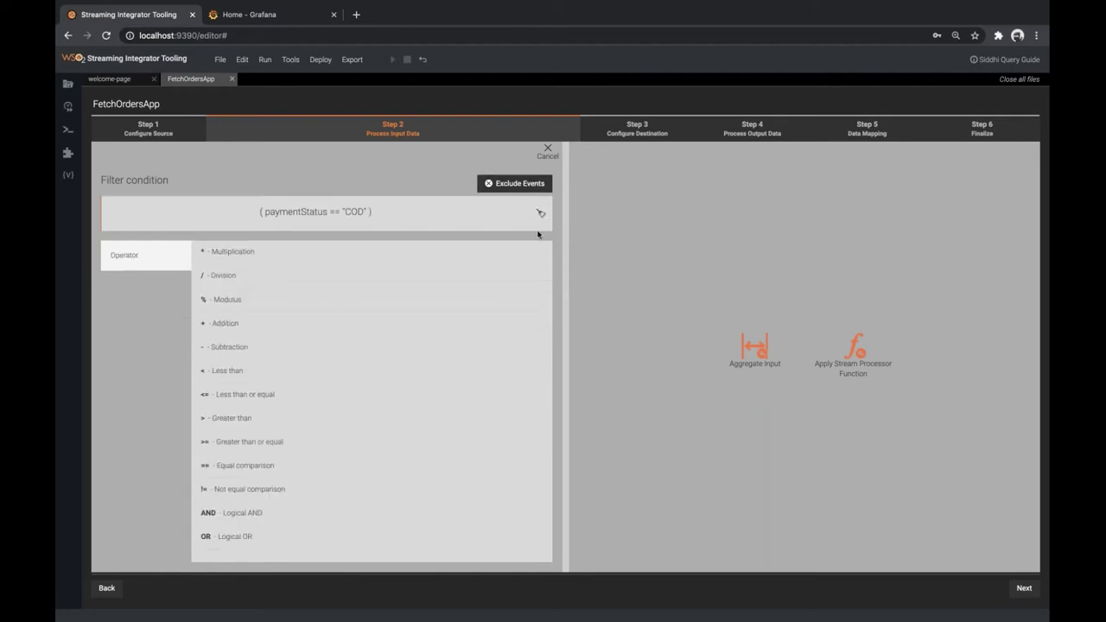
Extend the filter with OR (paymentStatus == "PAID") and continue to the destination
click(247, 539)
click(149, 288)
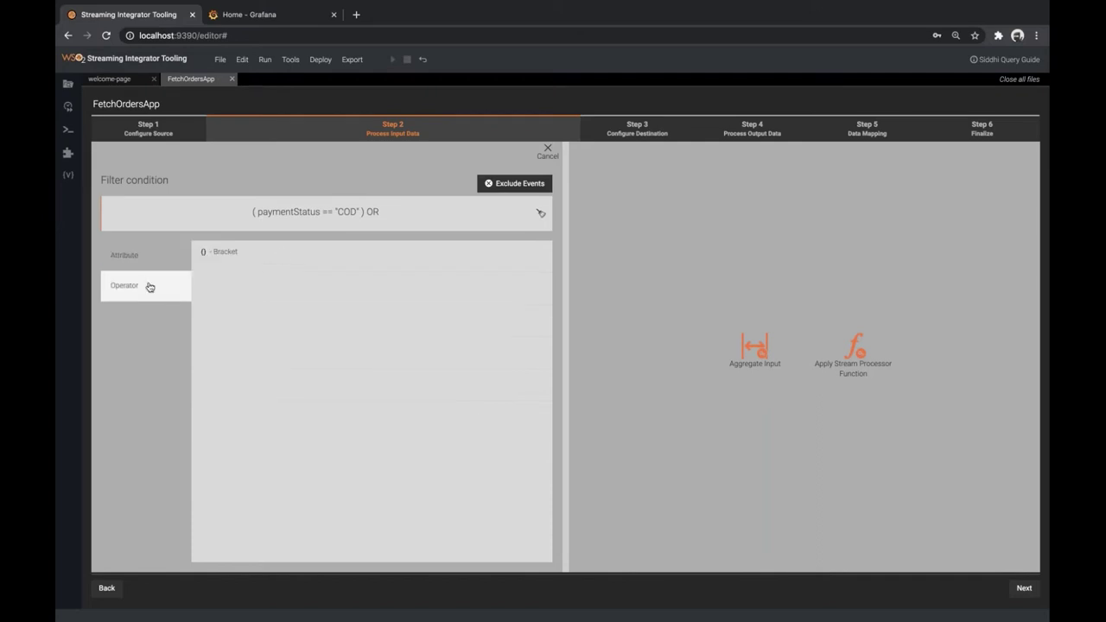
click(281, 257)
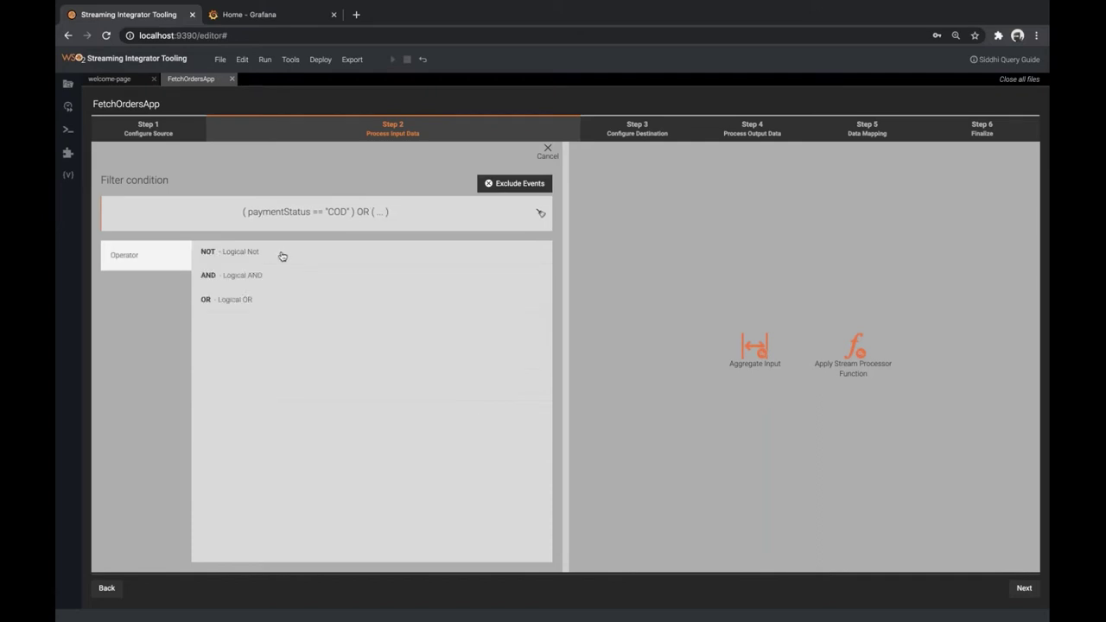
click(381, 213)
click(247, 372)
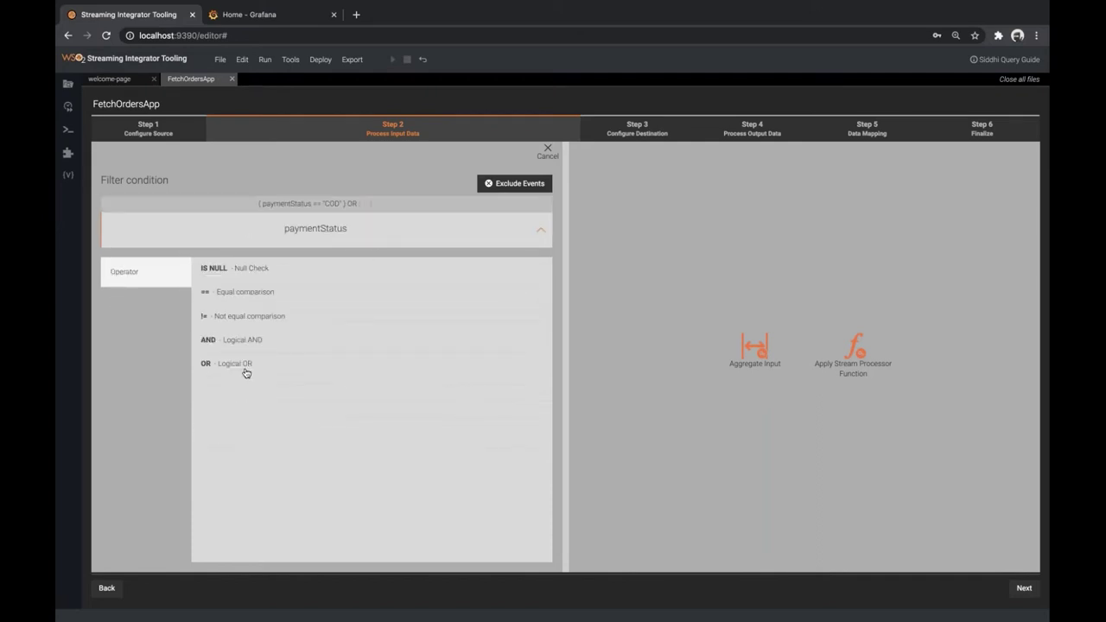
click(264, 302)
click(388, 436)
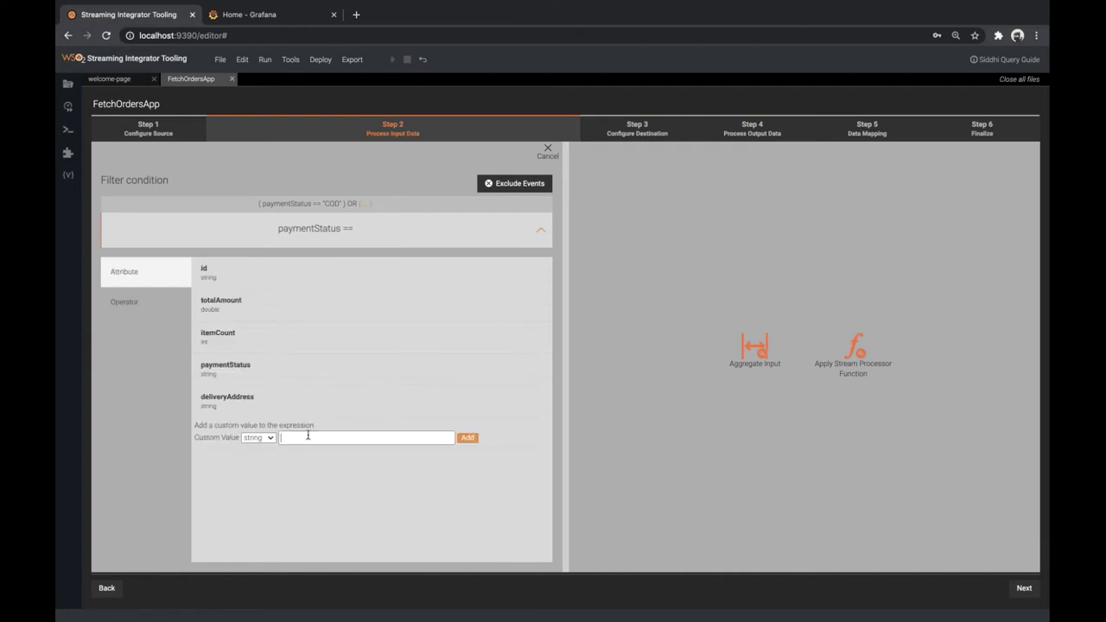
text(PAID)
click(469, 438)
click(543, 231)
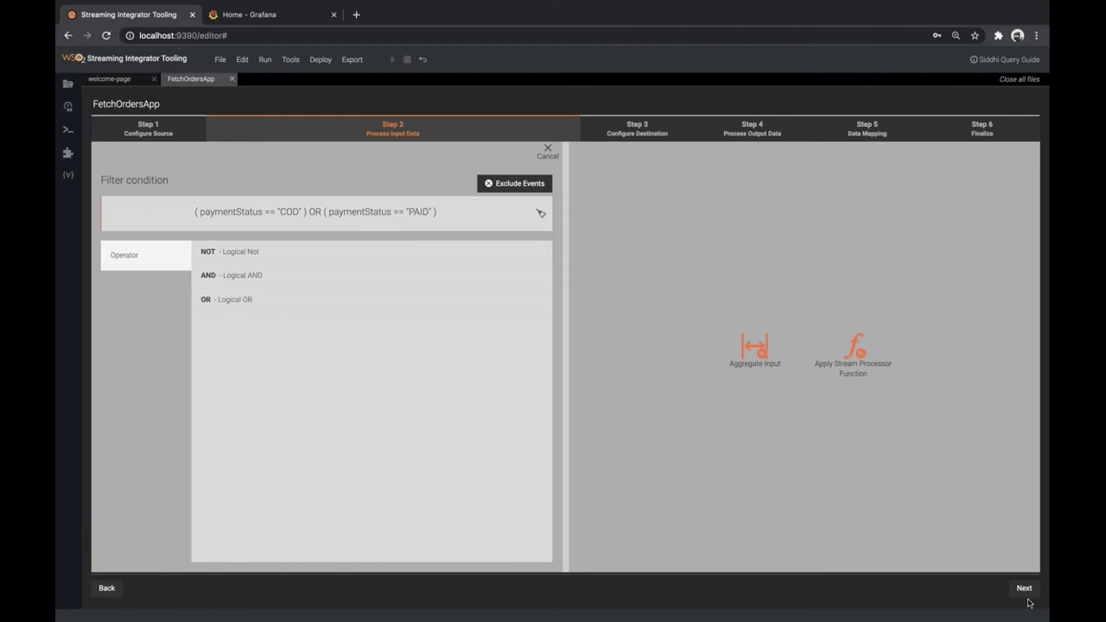
click(1023, 589)
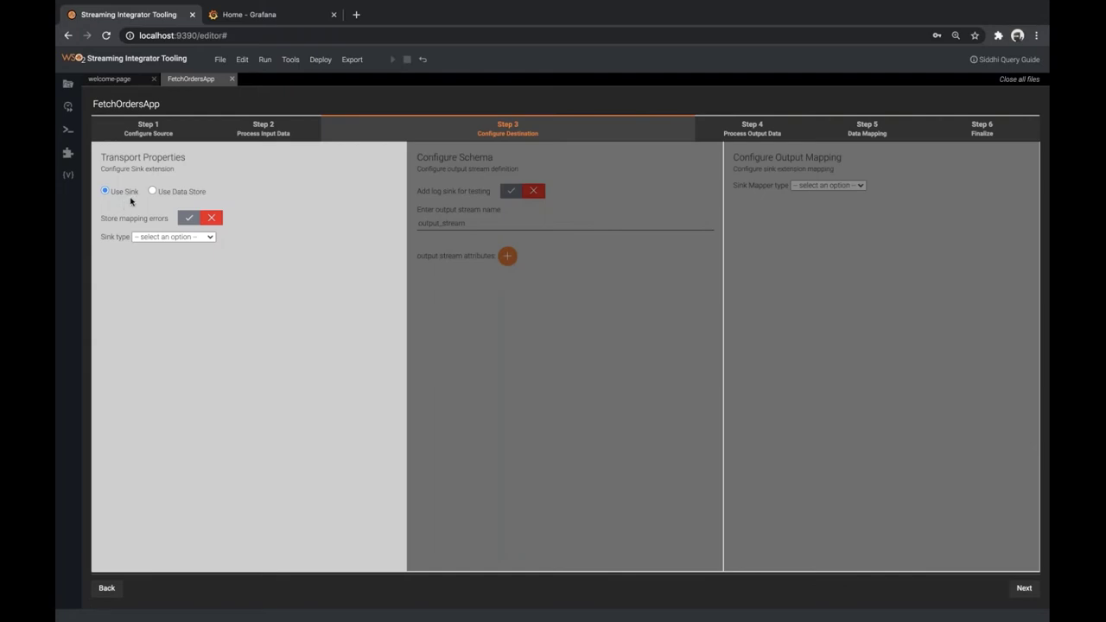
Use a kafka sink: bootstrap.servers localhost:9092, topic dispatch-orders, is.binary.message false
click(167, 237)
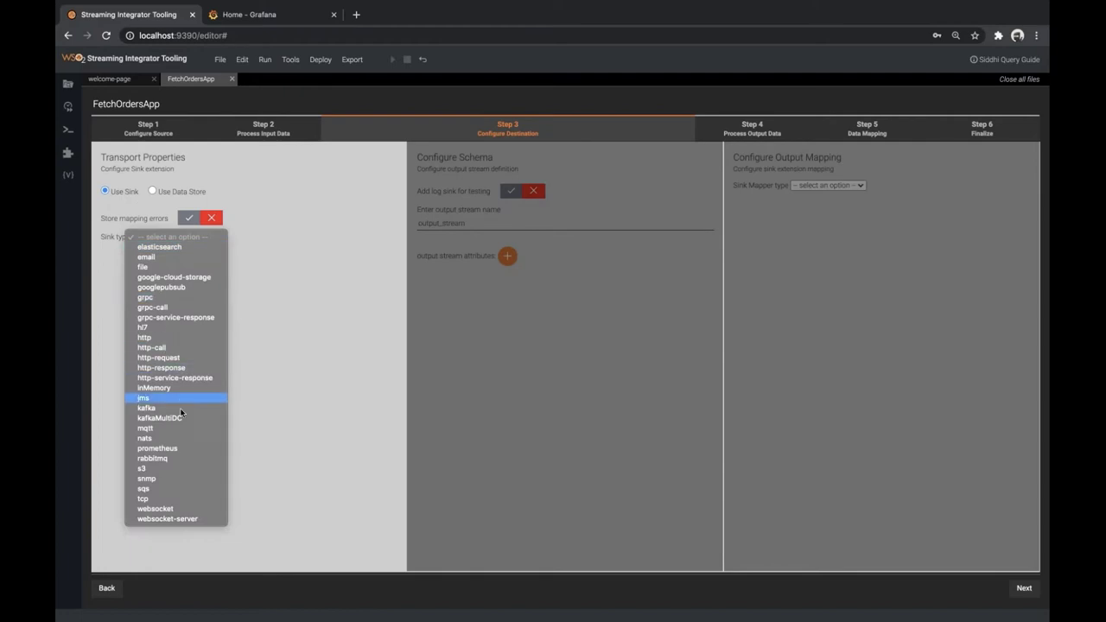
click(168, 408)
click(153, 287)
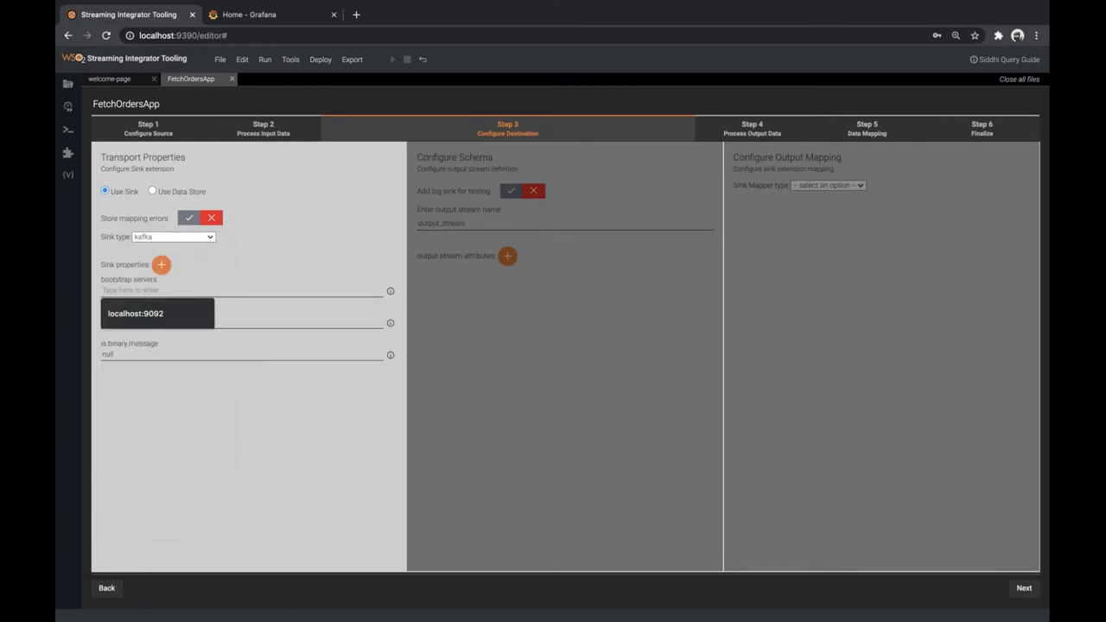
key(Down)
key(Return)
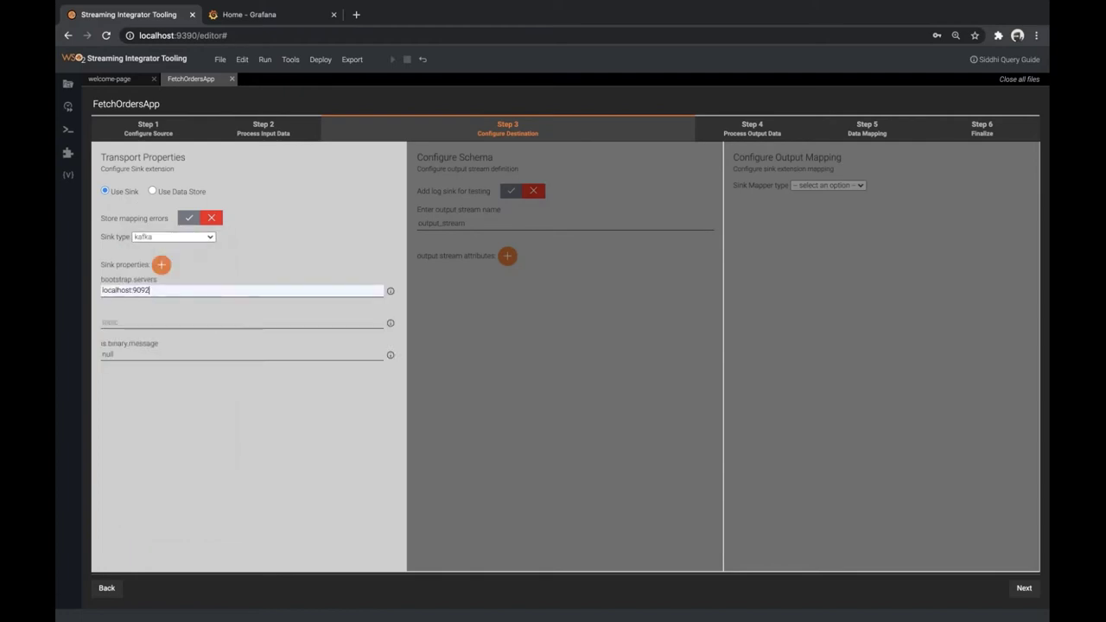
click(140, 321)
key(Down)
key(Return)
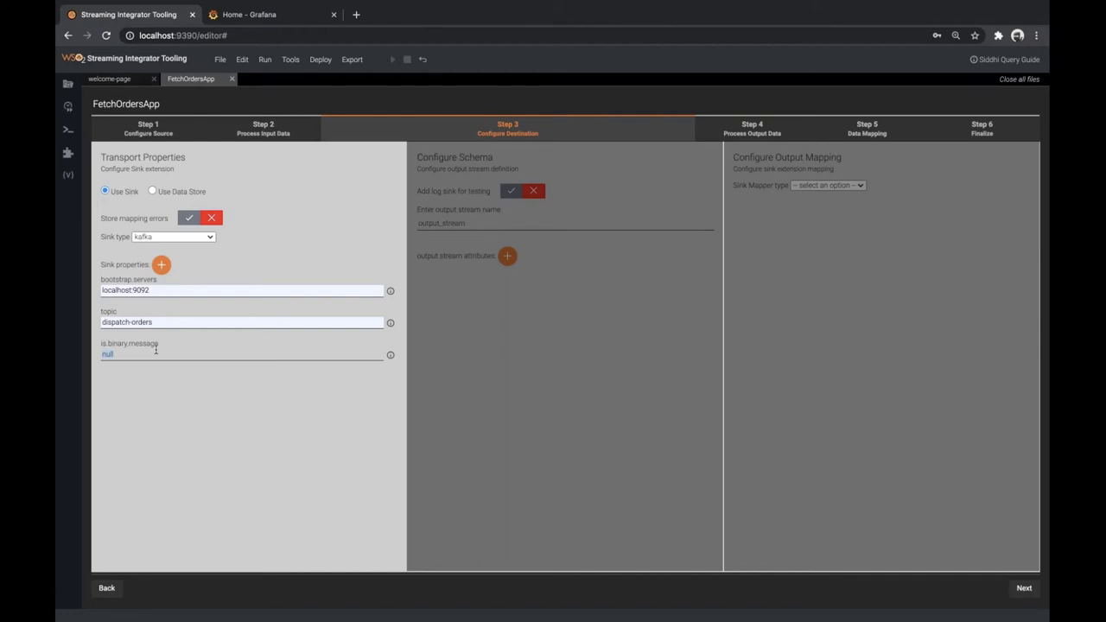
key(BackSpace)
click(1022, 589)
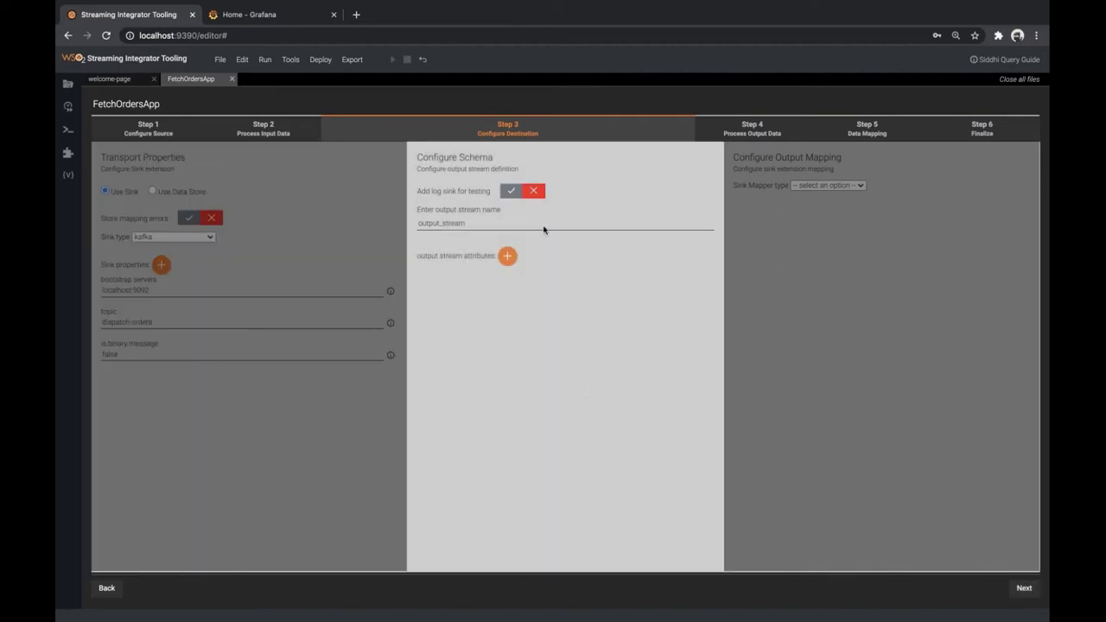
Enable the test log sink, rename the output stream to DispatchStream, and switch to db.sql
click(510, 192)
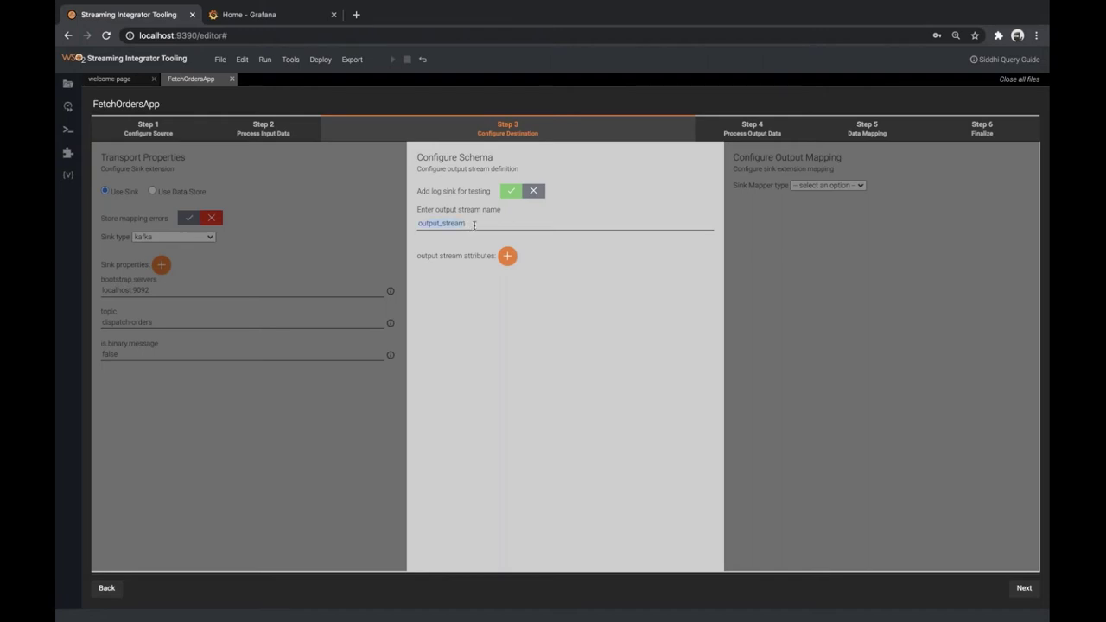
double_click(473, 225)
key(BackSpace)
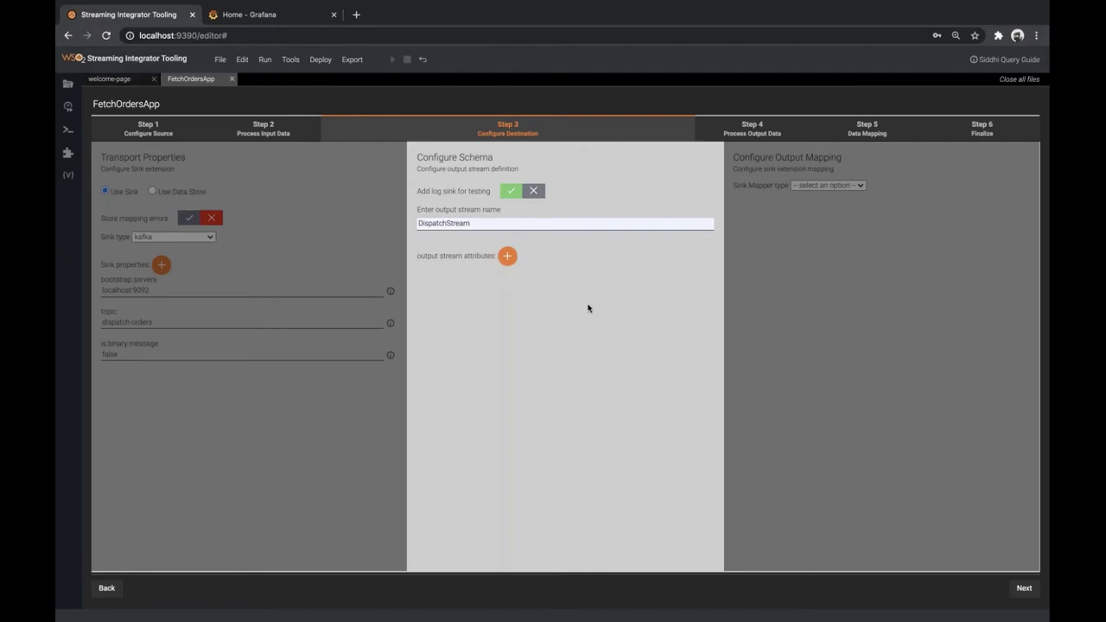
key(ctrl+Right)
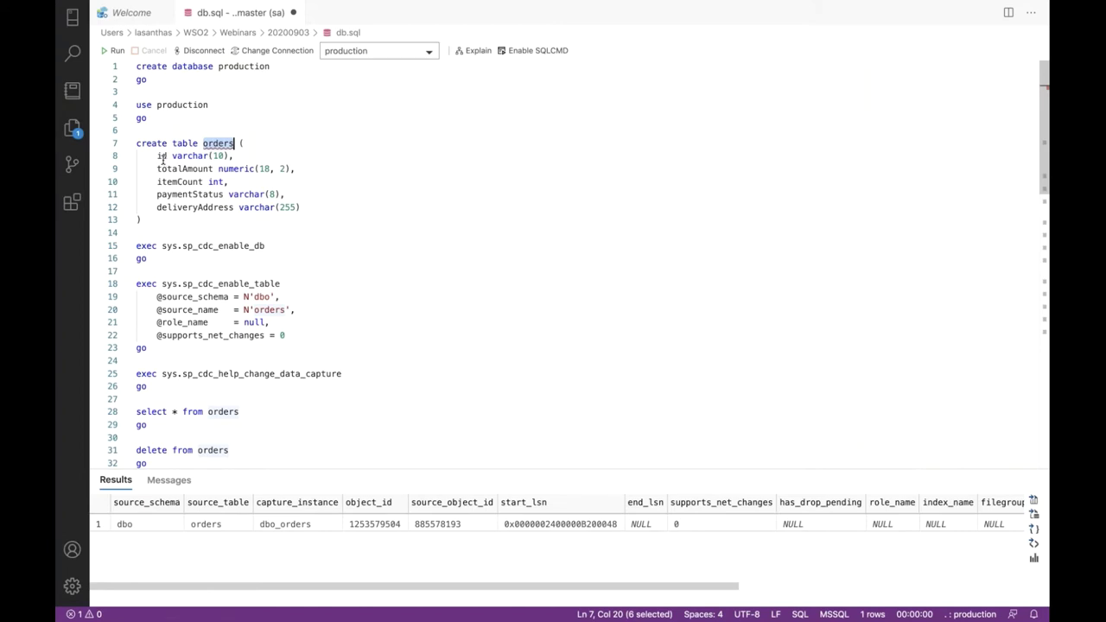
Review the orders columns id, itemCount, deliveryAddress and paymentStatus in db.sql
double_click(161, 157)
double_click(188, 181)
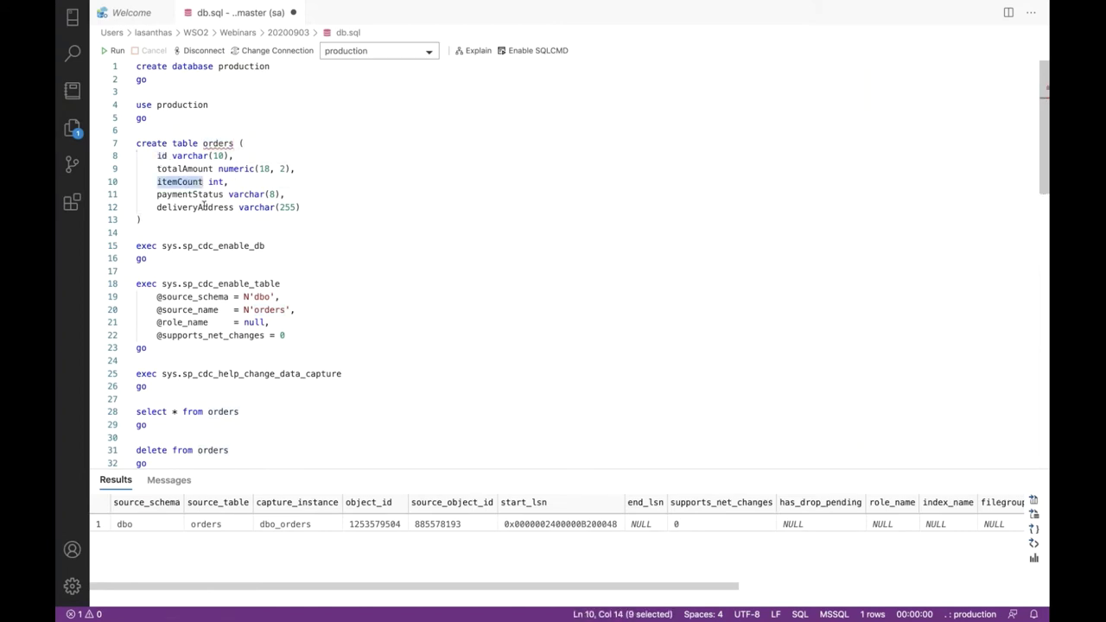
double_click(204, 208)
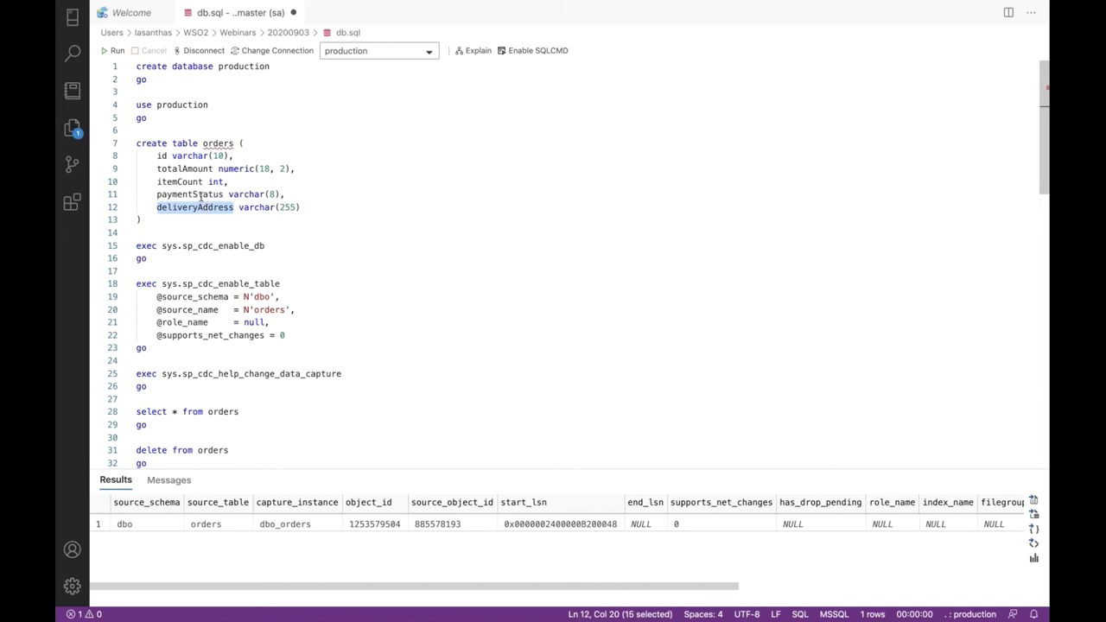
double_click(201, 195)
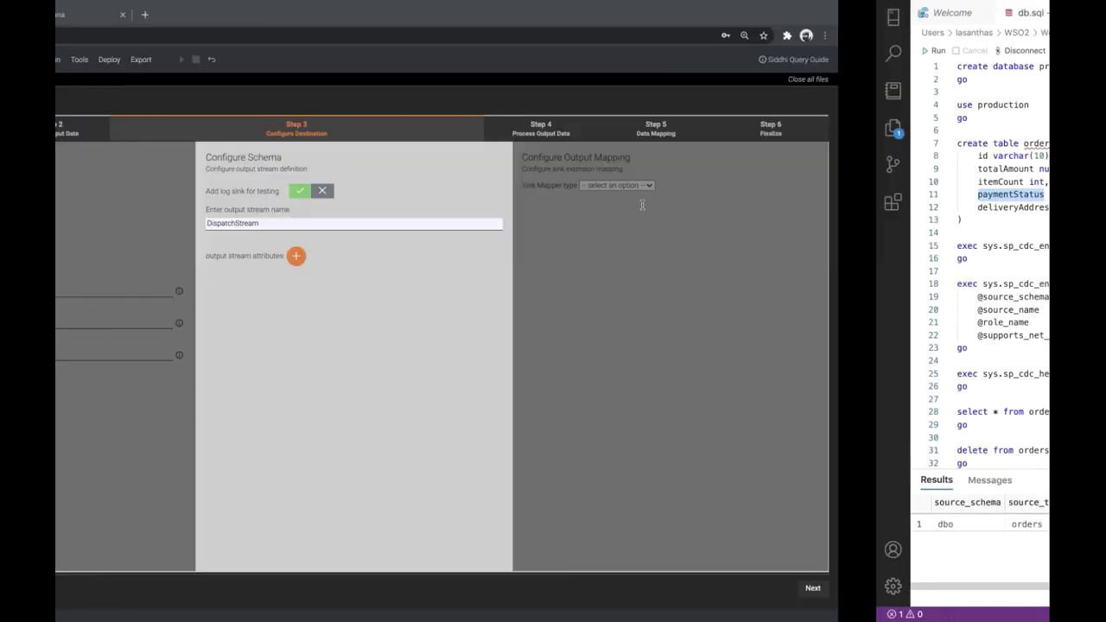
Add DispatchStream output attributes id (STRING) and itemCount (INT)
click(506, 256)
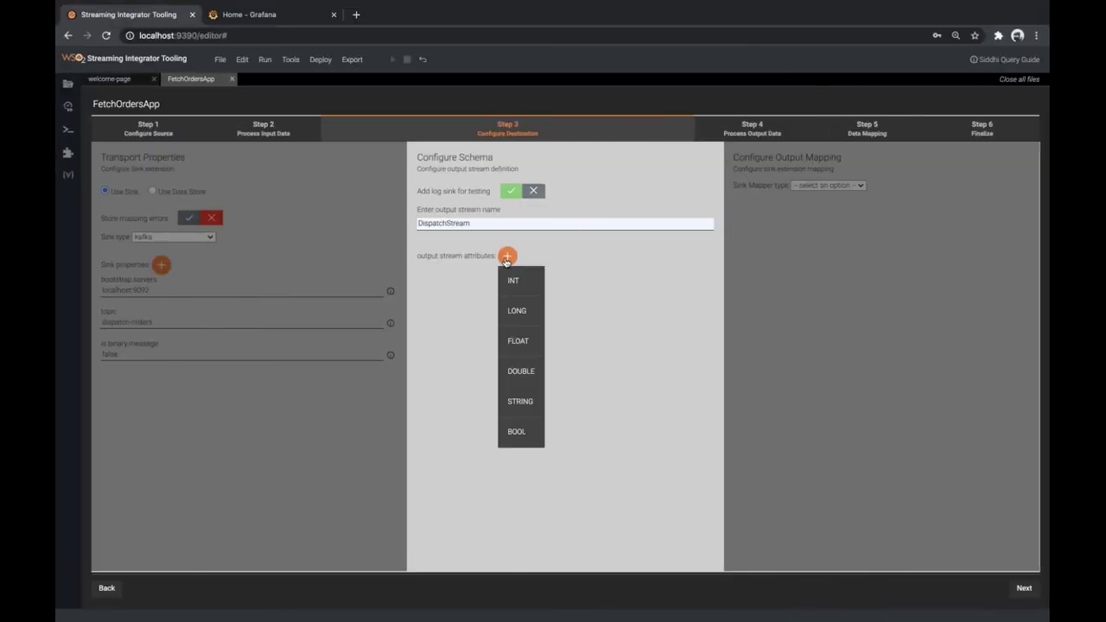
click(522, 400)
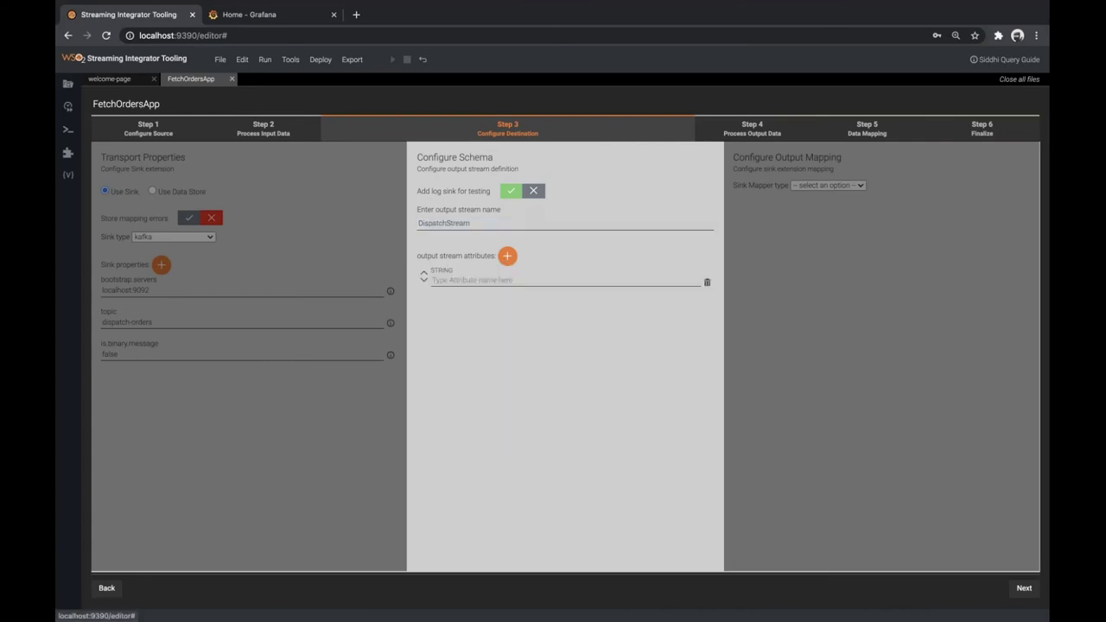
click(463, 280)
click(442, 303)
click(507, 257)
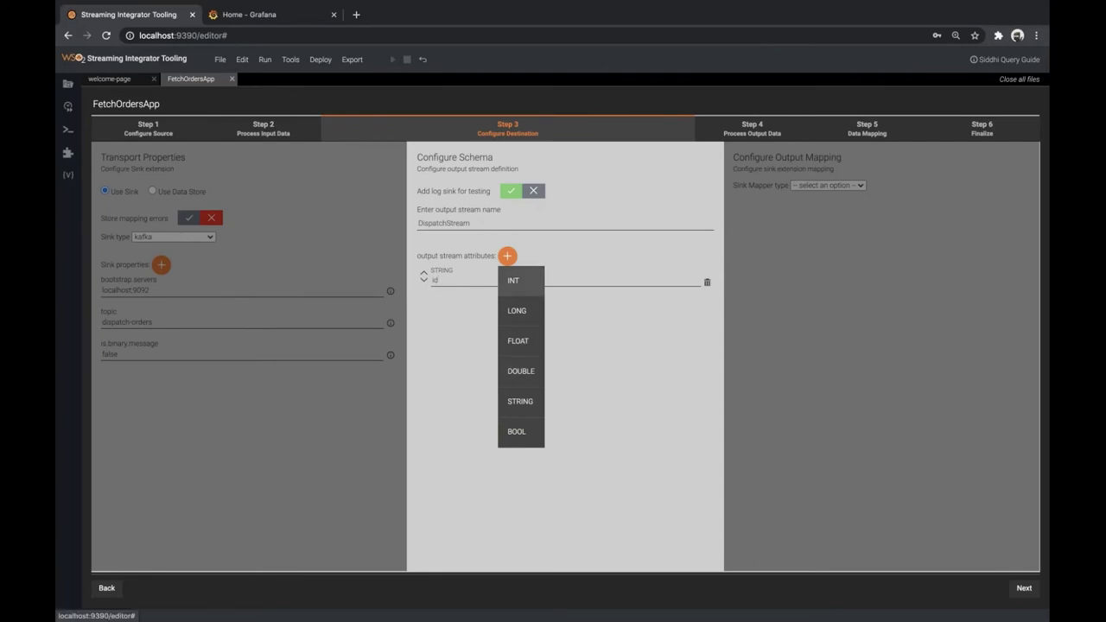
click(525, 282)
click(472, 318)
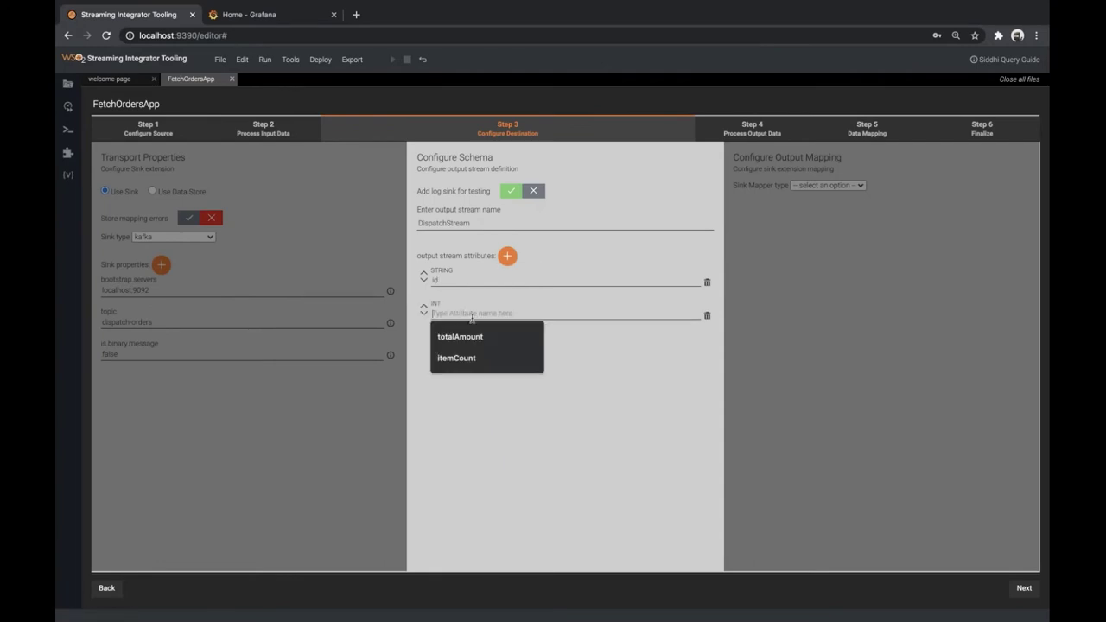
click(472, 368)
Add netAmount (DOUBLE) and deliveryAddress (STRING), copying the column name from db.sql, then continue
click(507, 255)
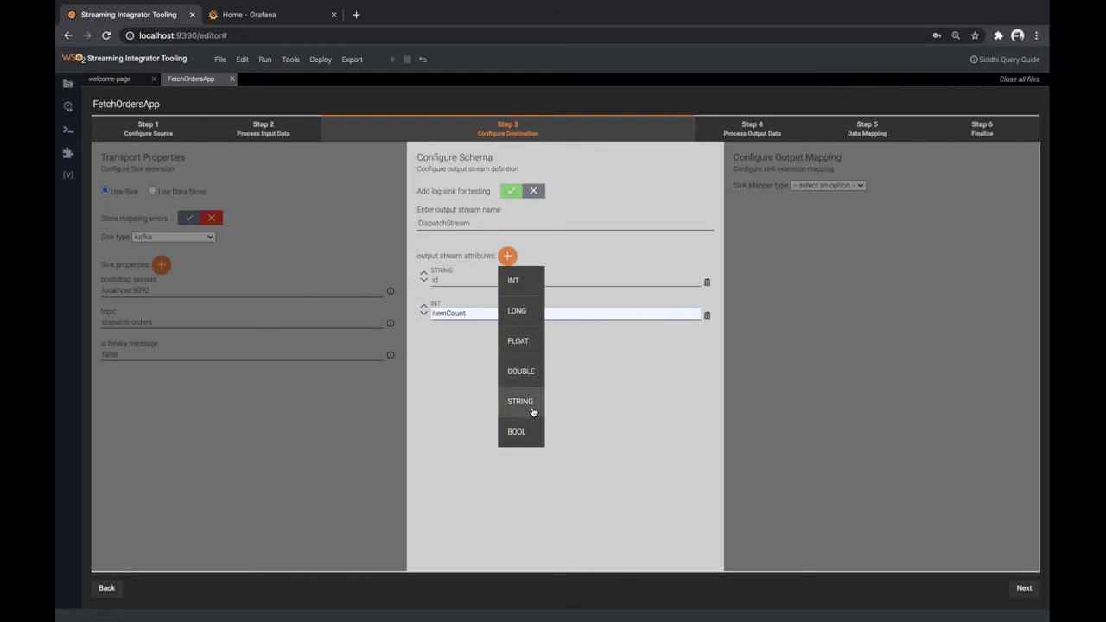
click(521, 371)
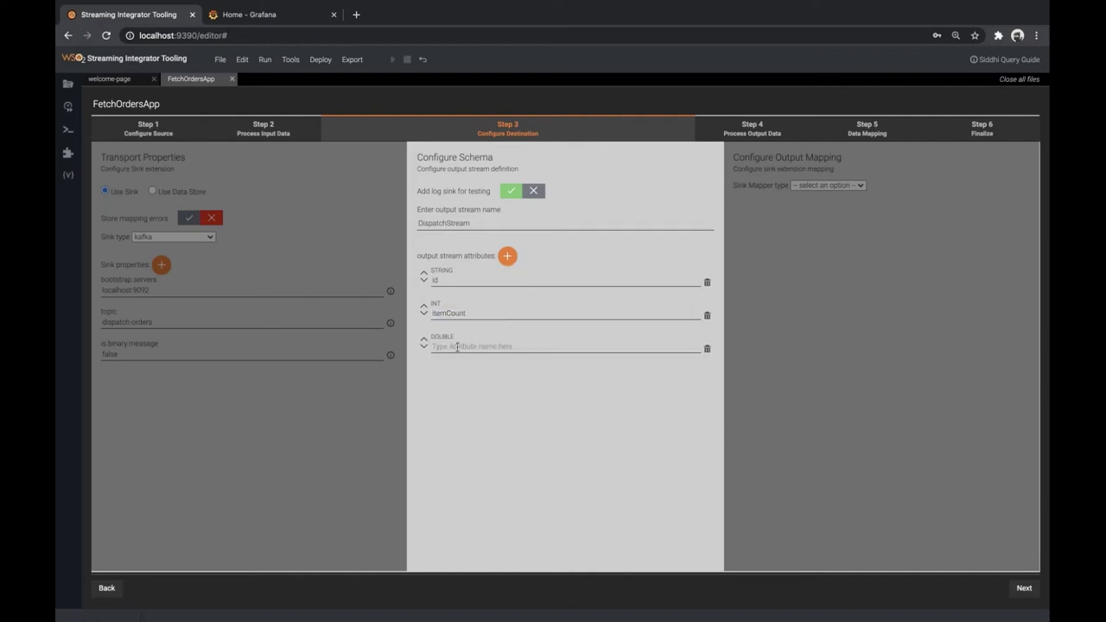
click(457, 346)
text(net)
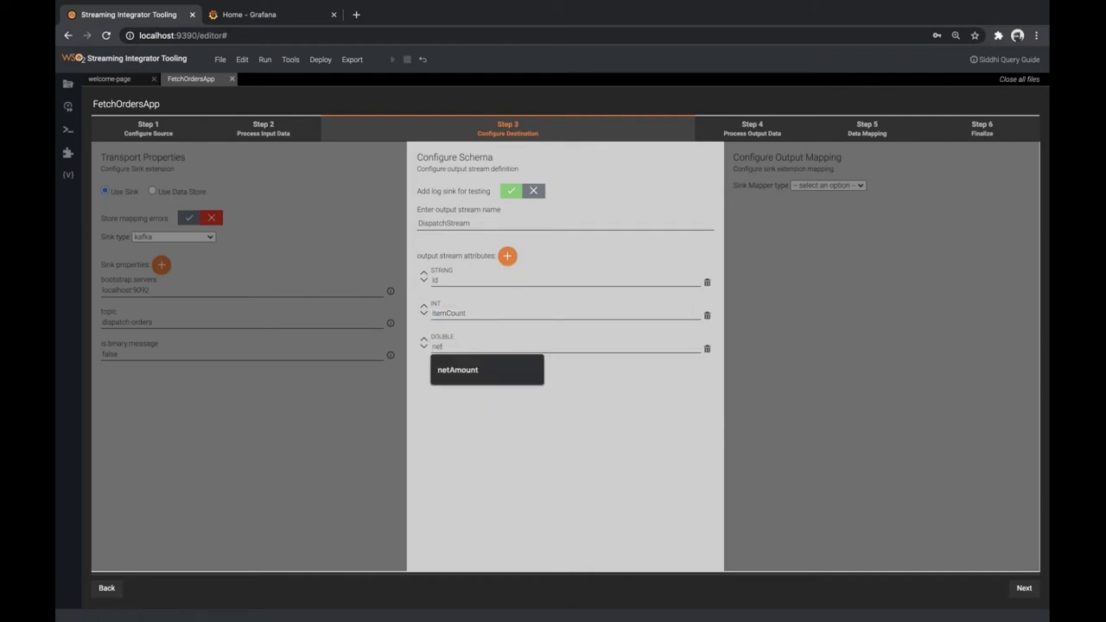
click(493, 371)
click(507, 256)
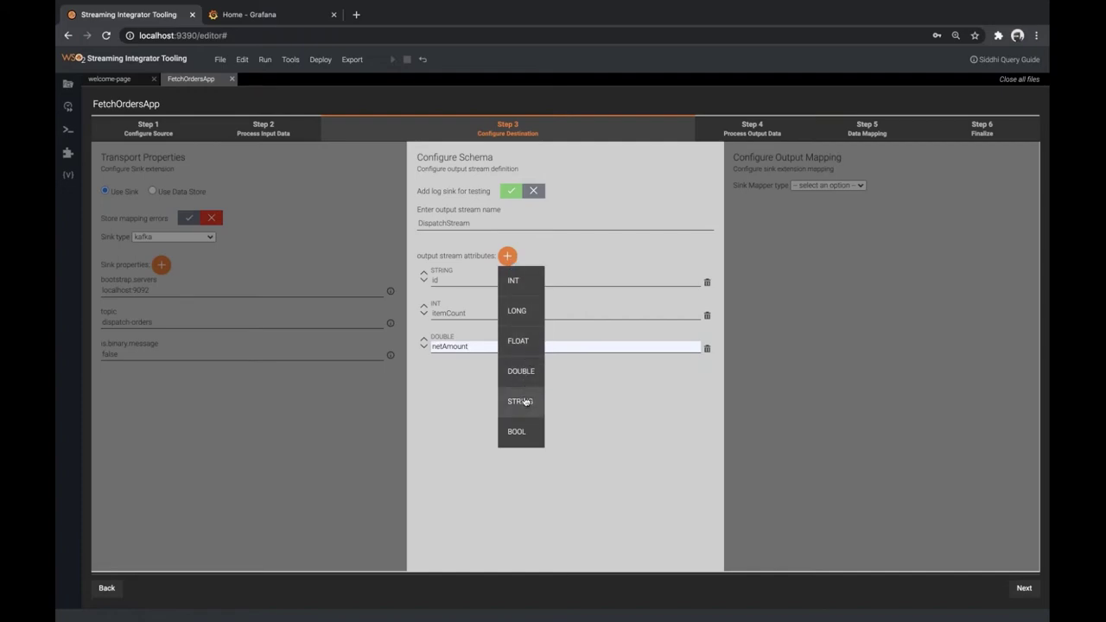
click(525, 401)
click(482, 381)
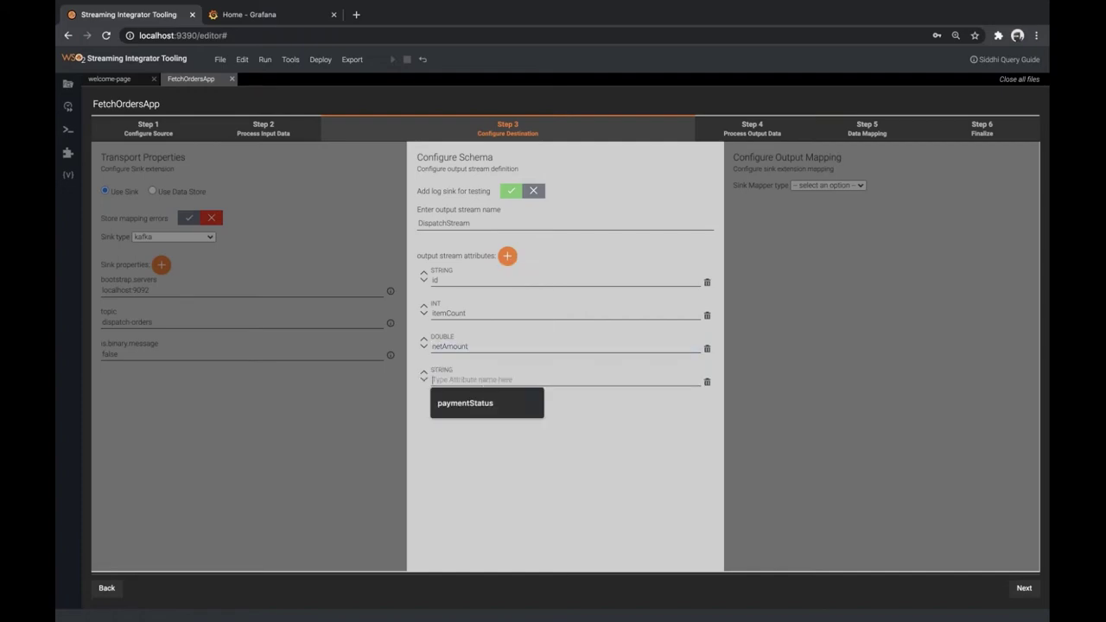
key(ctrl+Right)
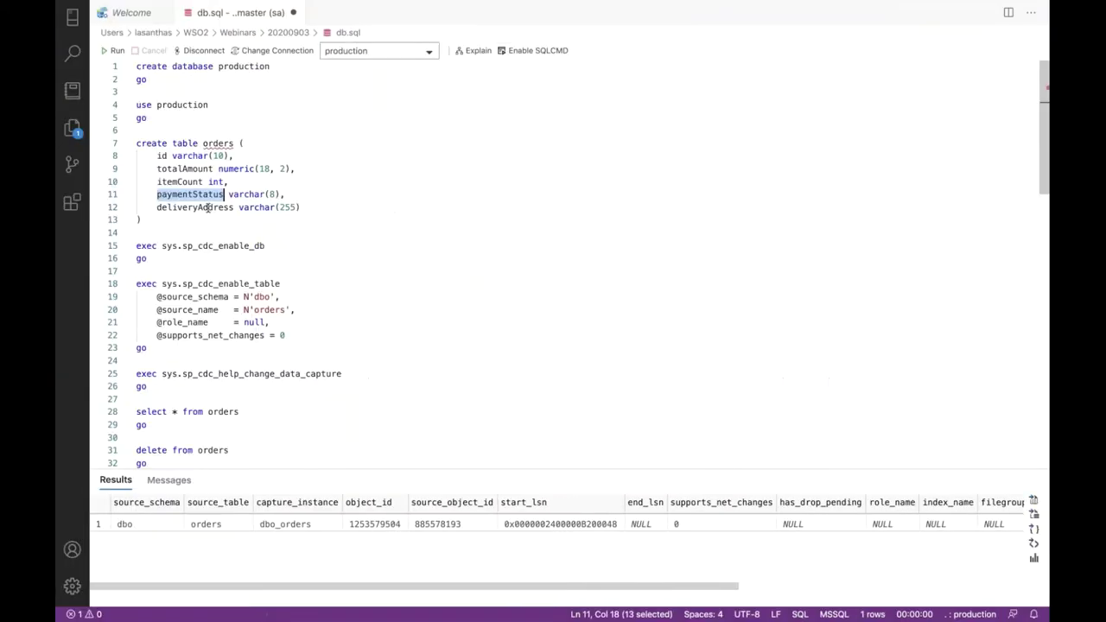
double_click(298, 207)
key(super+c)
key(ctrl+Left)
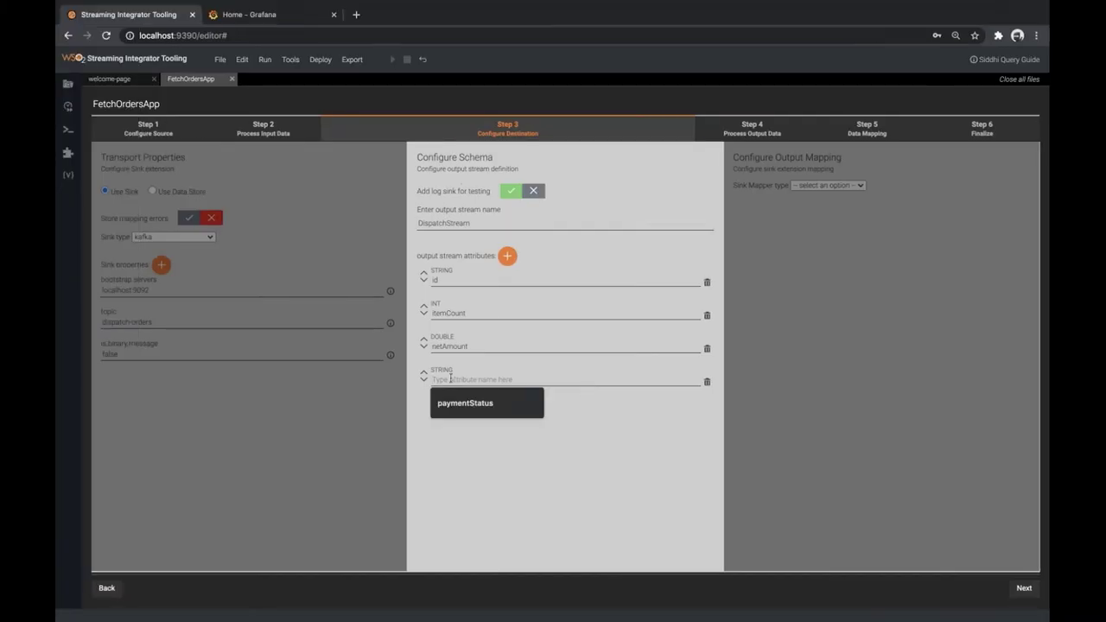
key(super+v)
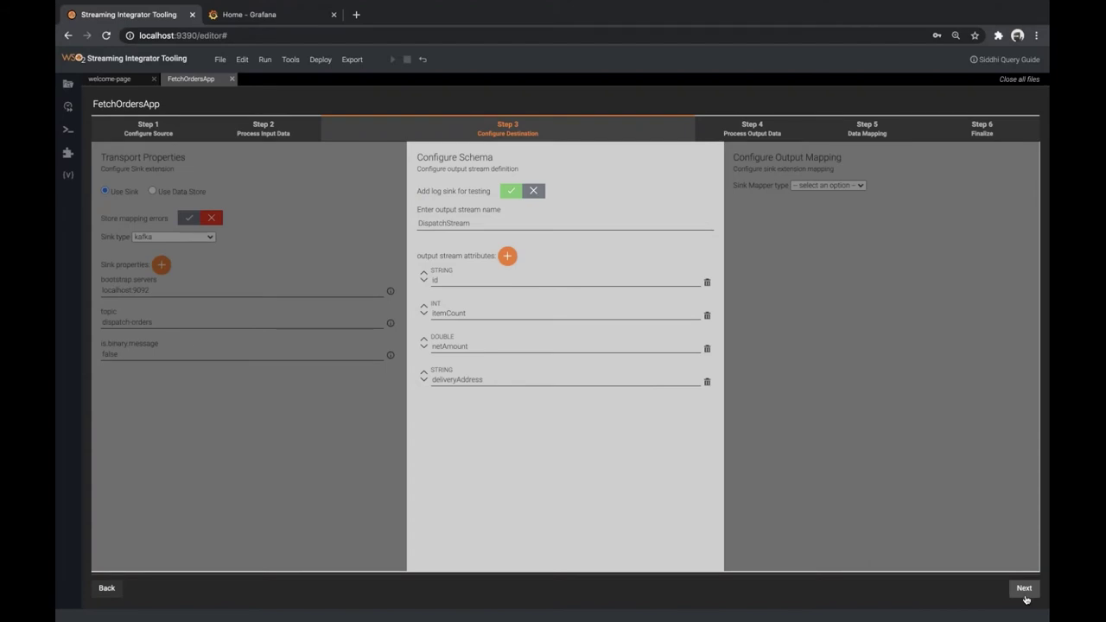
click(1024, 588)
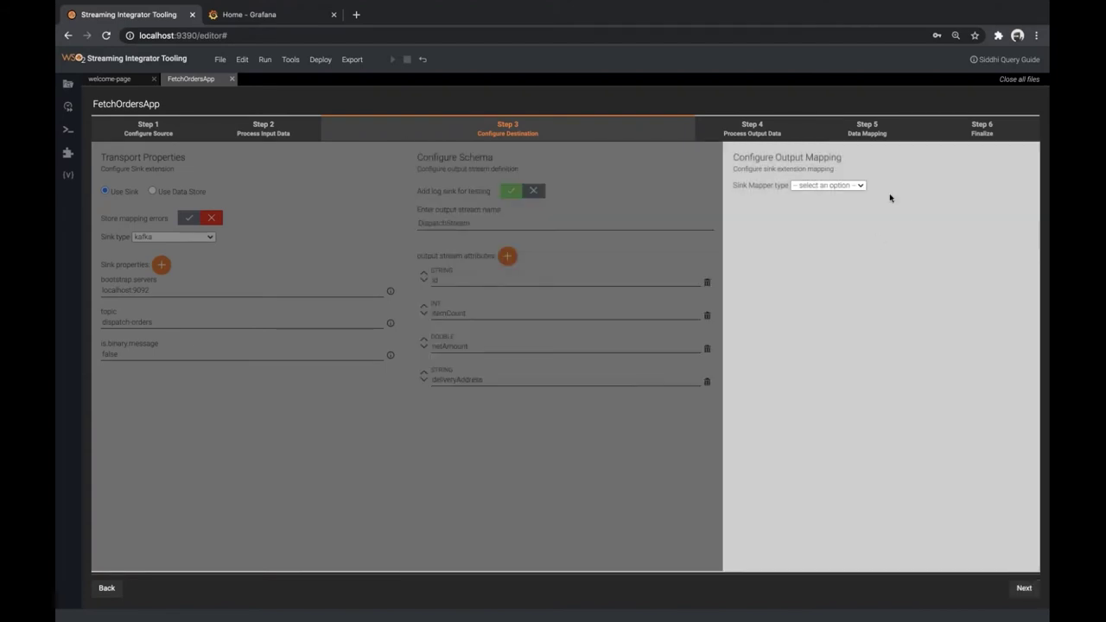
Set the sink mapper type to json and advance through Step 4 to Data Mapping
click(843, 184)
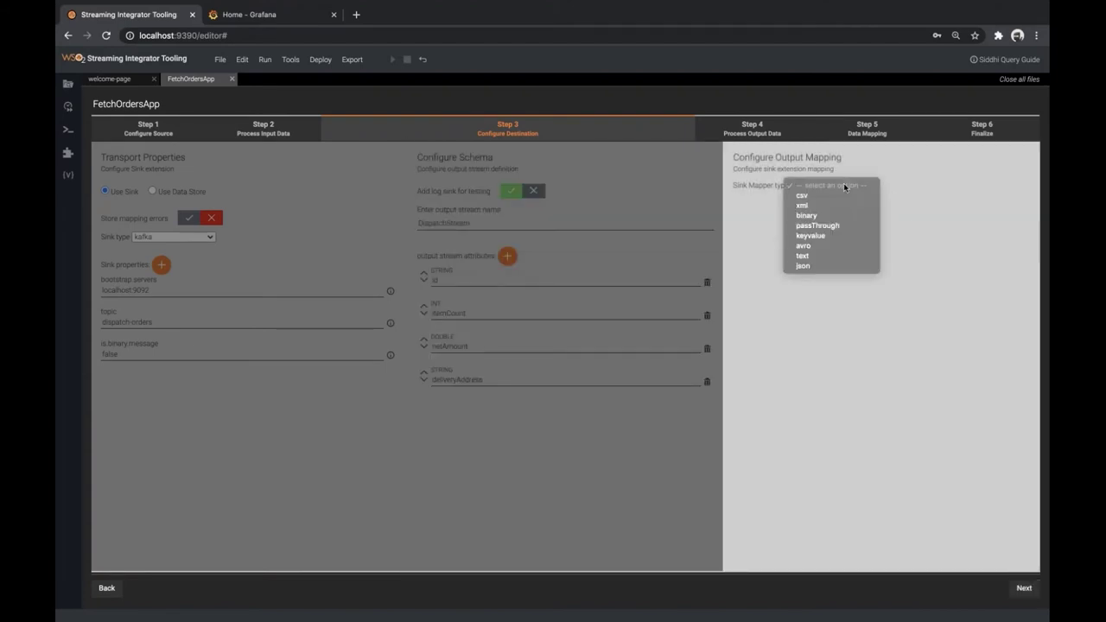
click(812, 266)
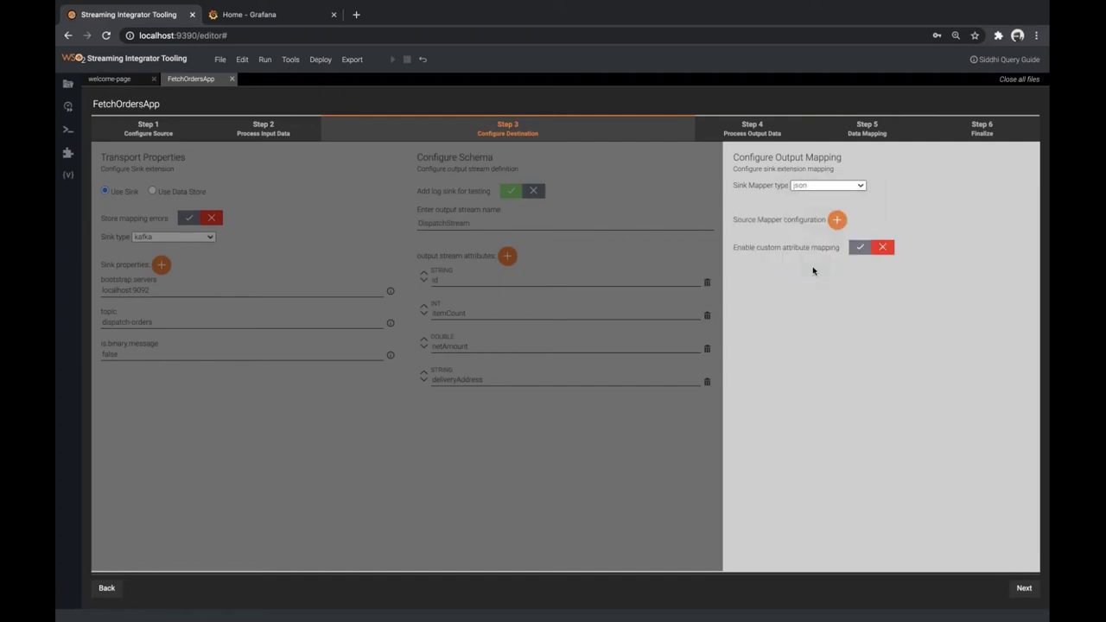
click(1023, 588)
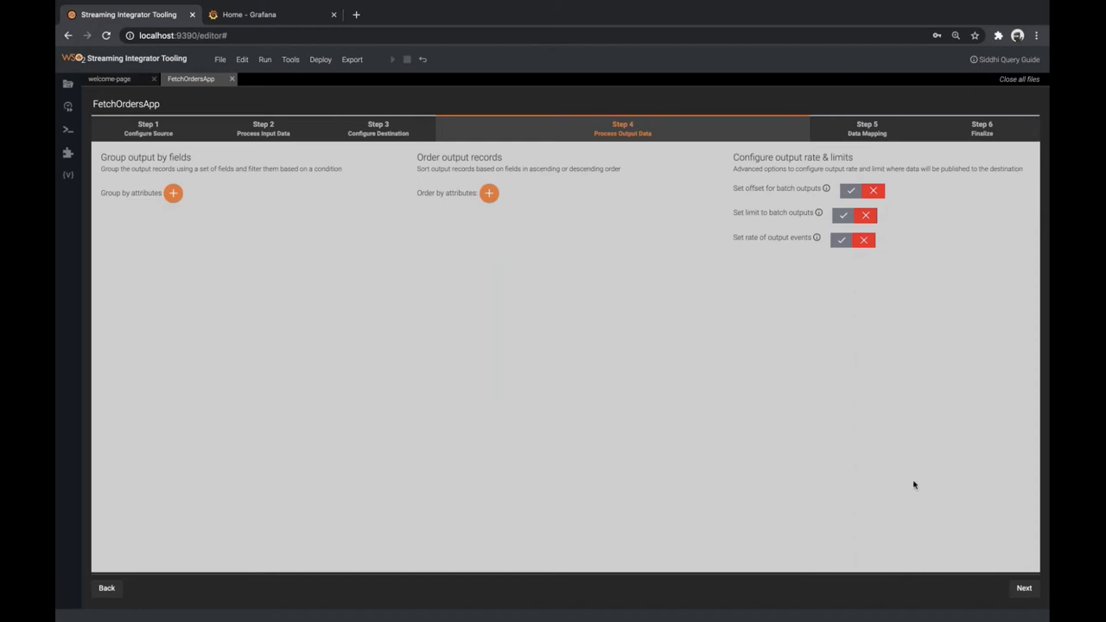
click(1024, 587)
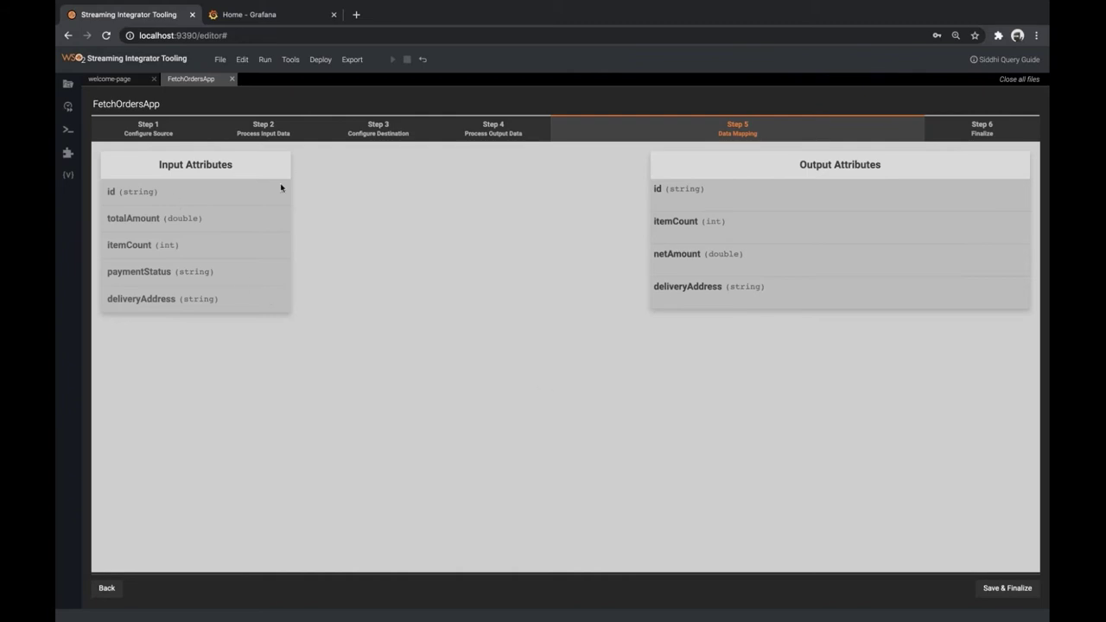
Map output id, itemCount and deliveryAddress to their same-named input attributes
click(691, 205)
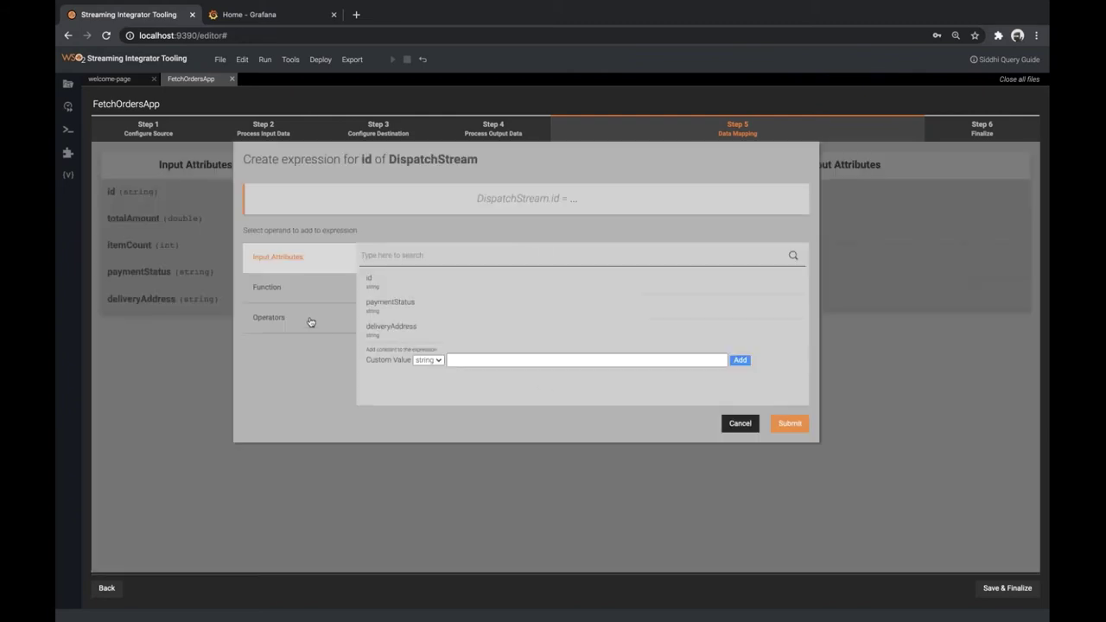
click(419, 285)
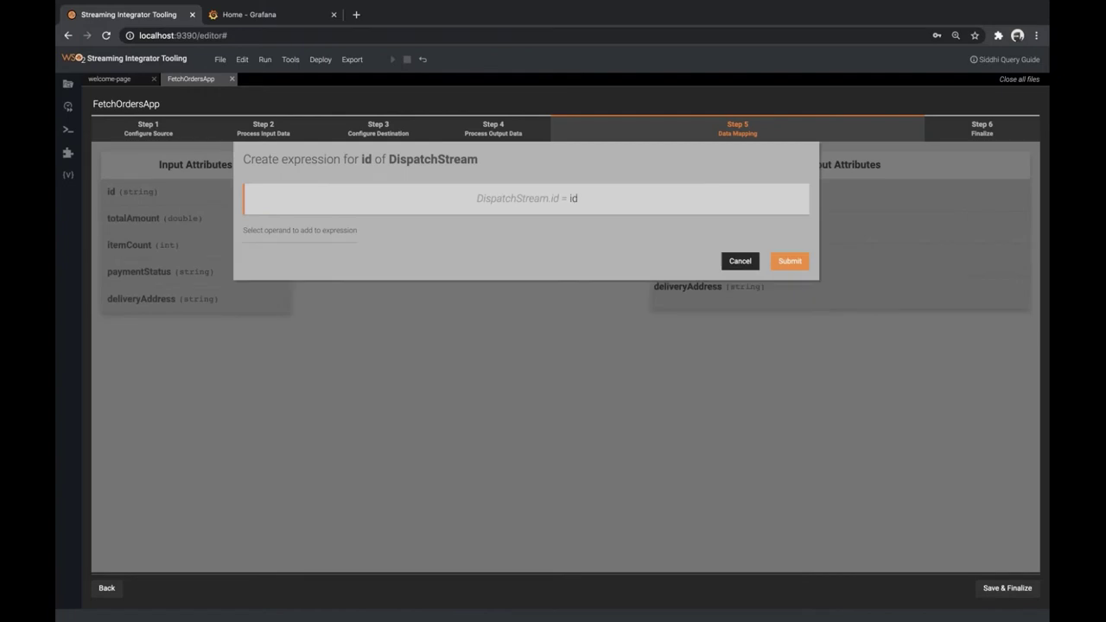
click(786, 260)
click(764, 233)
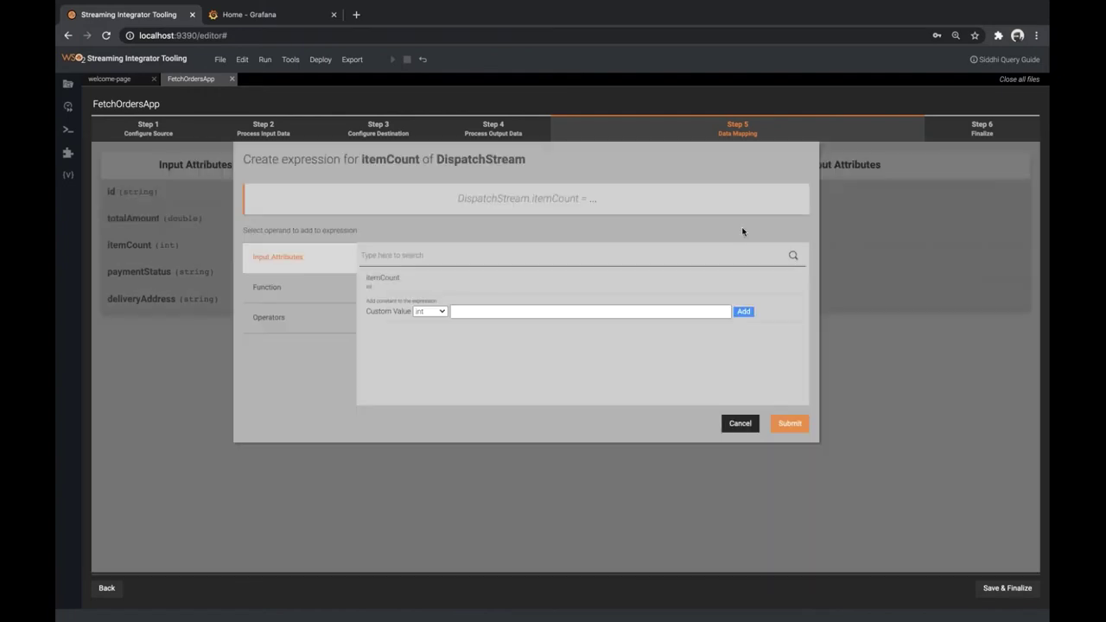
click(463, 286)
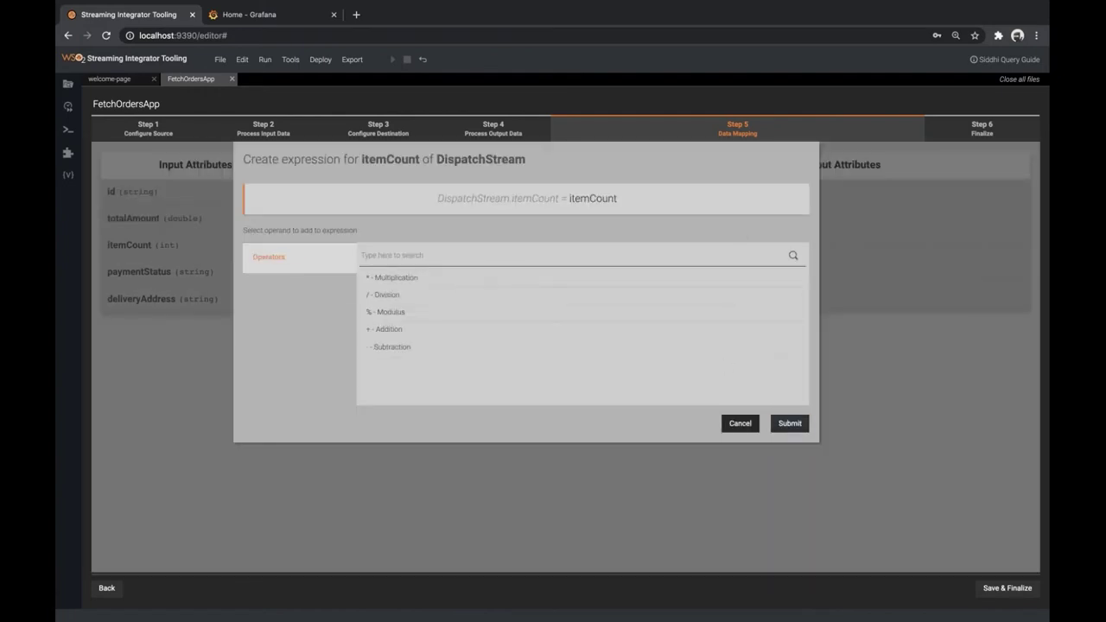
click(789, 423)
click(707, 293)
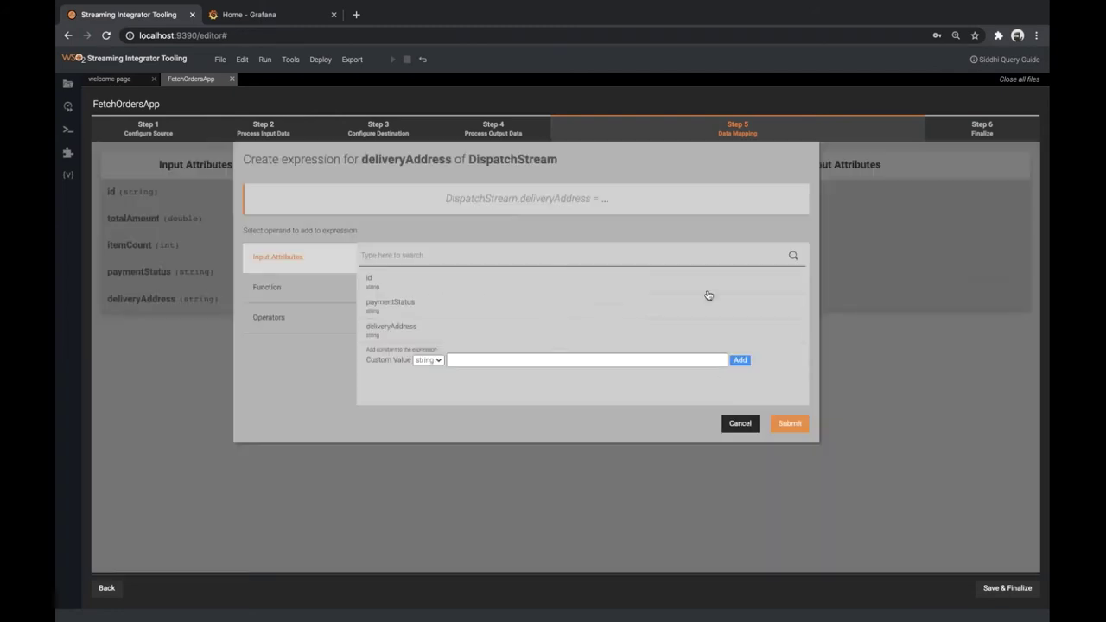
click(443, 325)
click(789, 261)
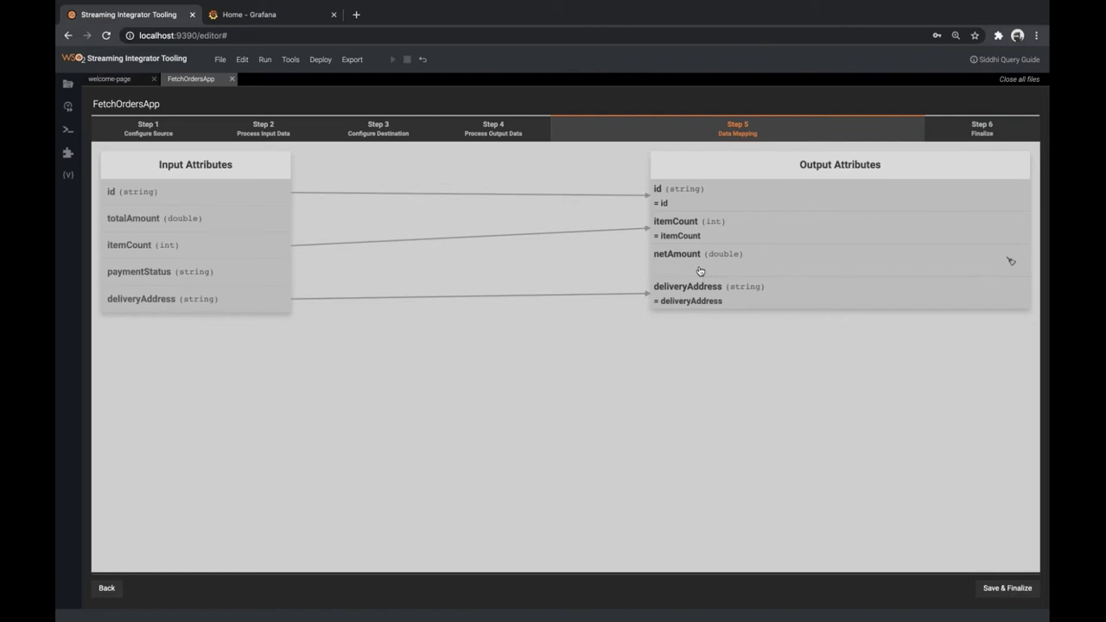
Insert the ifThenElse function into the netAmount expression
click(700, 270)
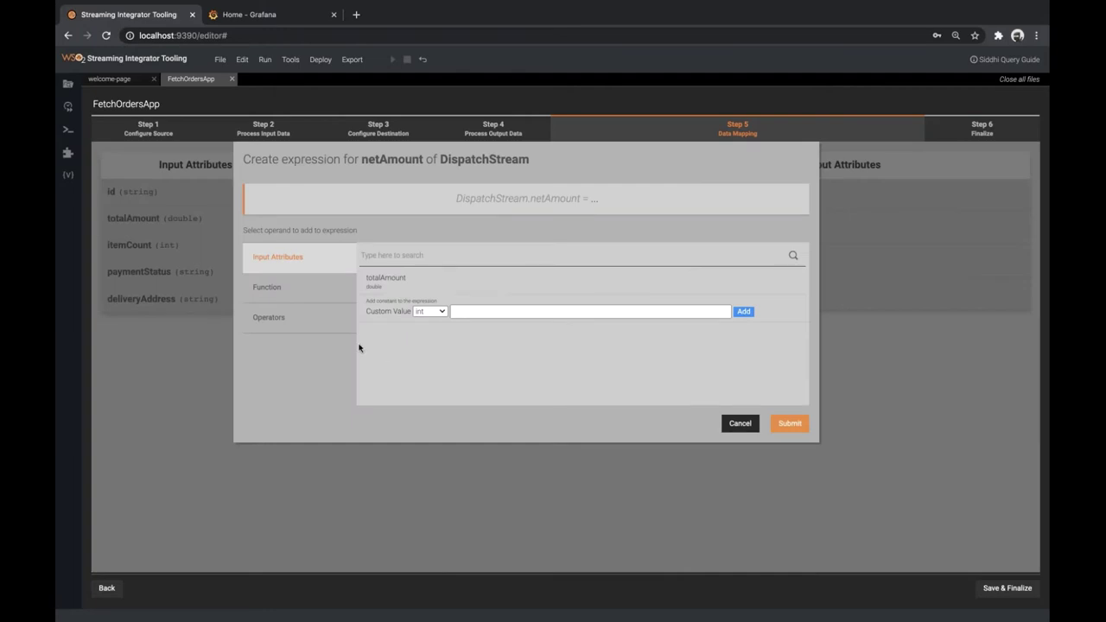
click(265, 287)
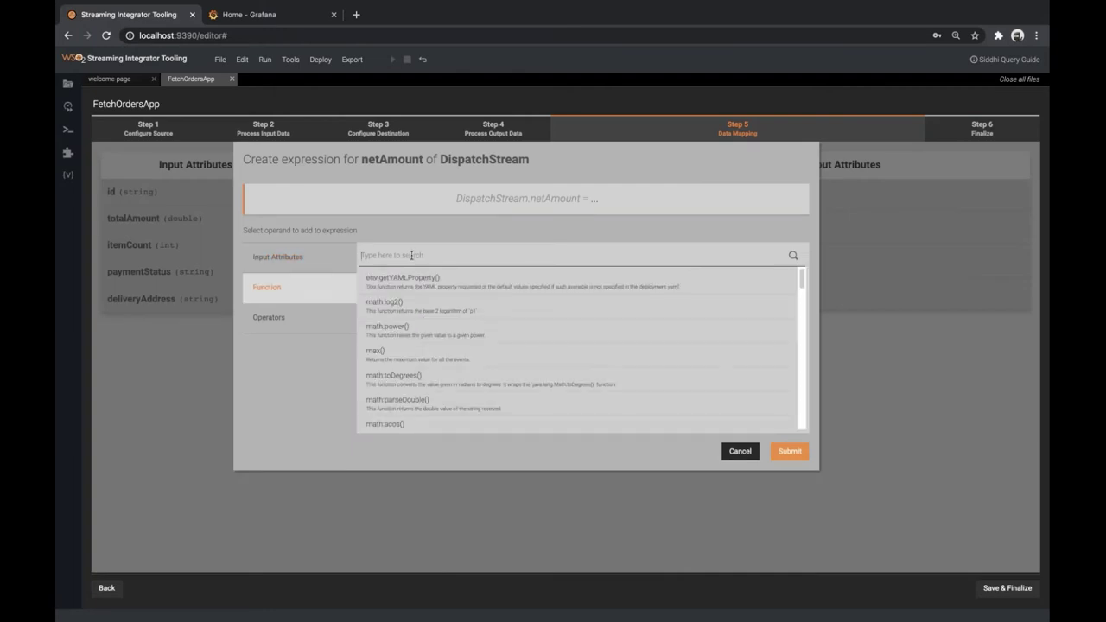
text(ifthe)
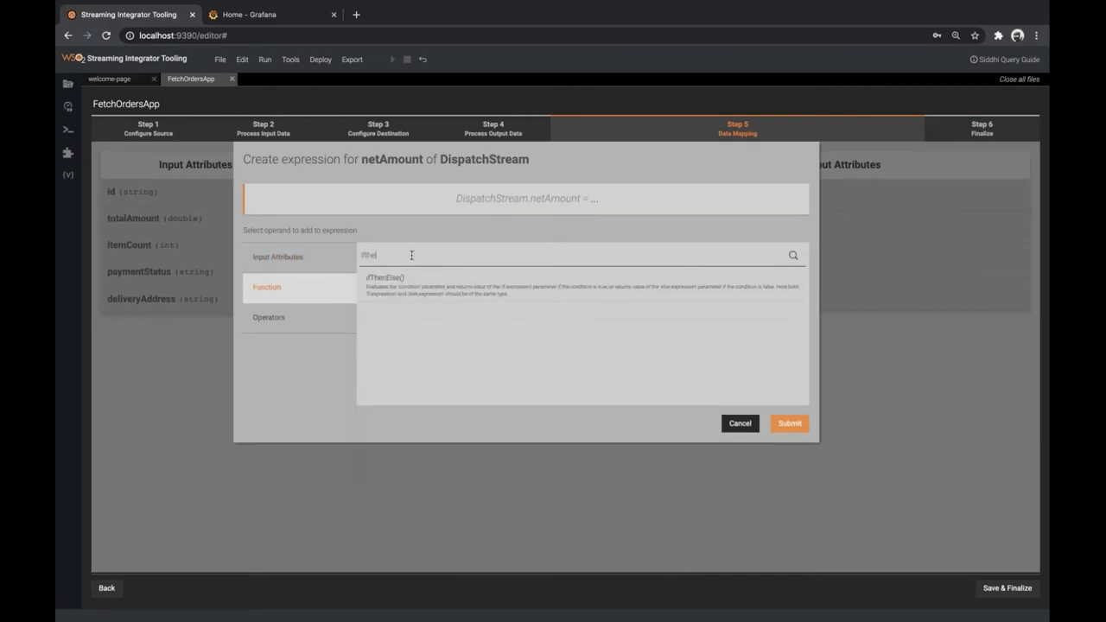
click(459, 294)
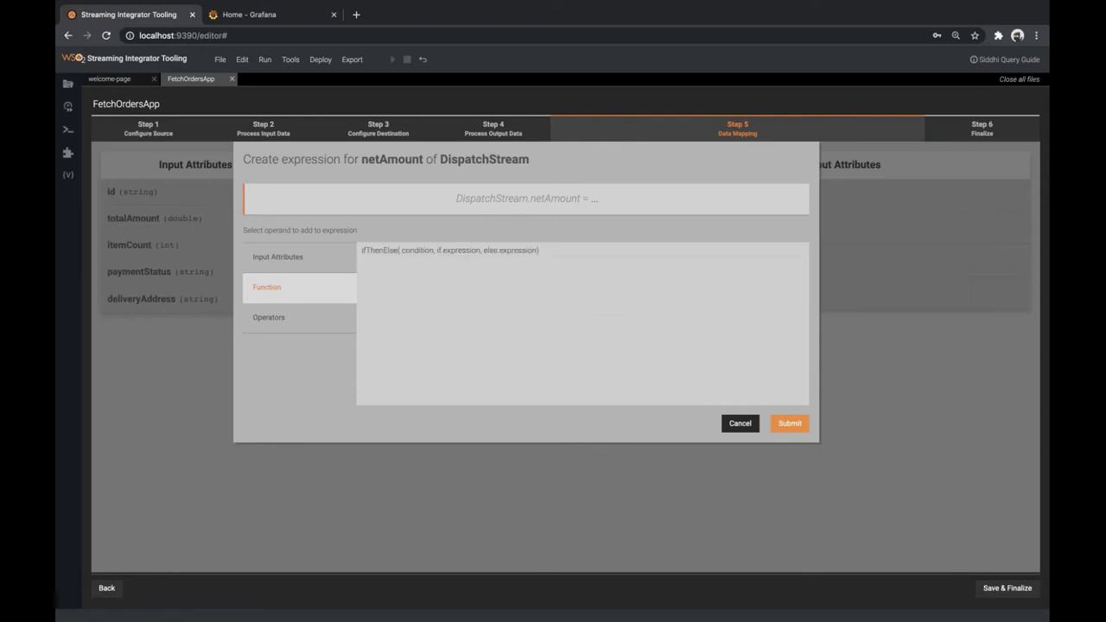
click(511, 257)
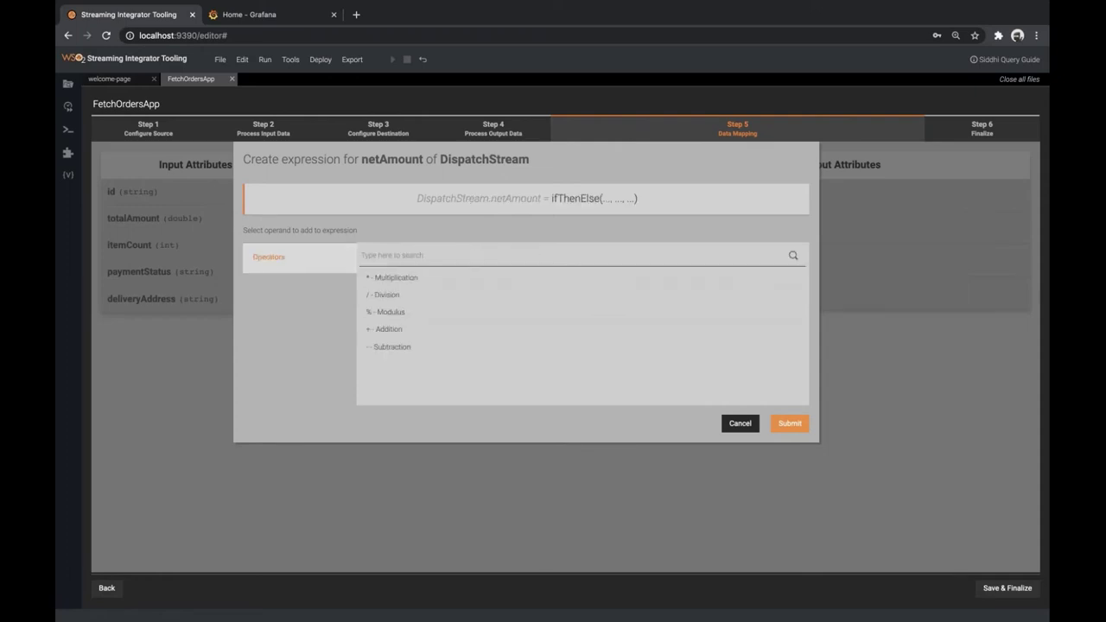
click(607, 204)
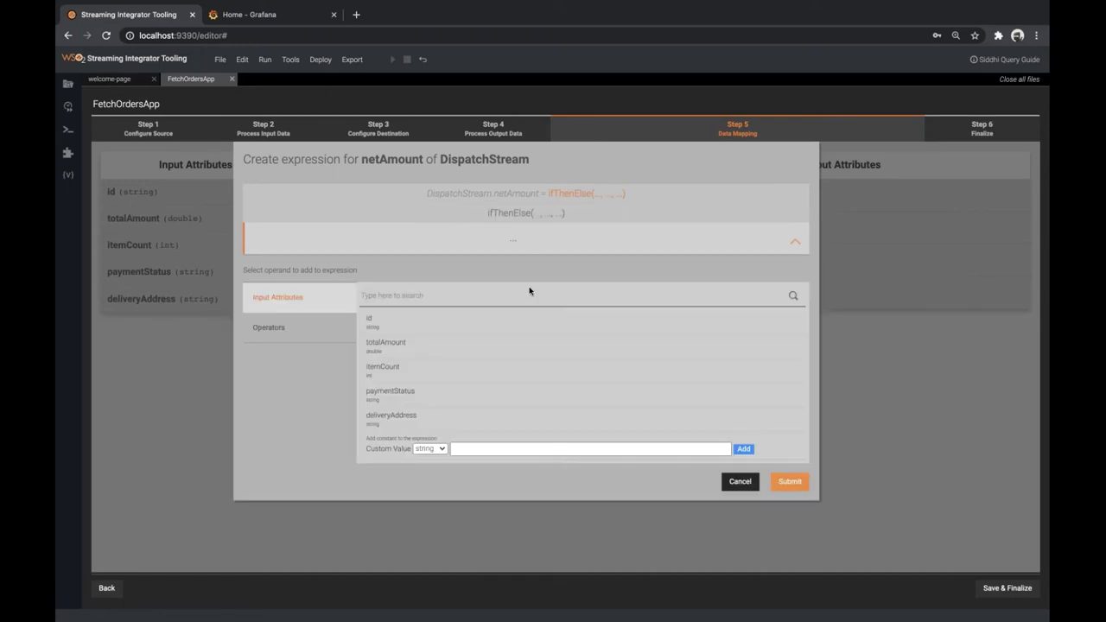
Set the ifThenElse condition to paymentStatus == "COD"
click(526, 223)
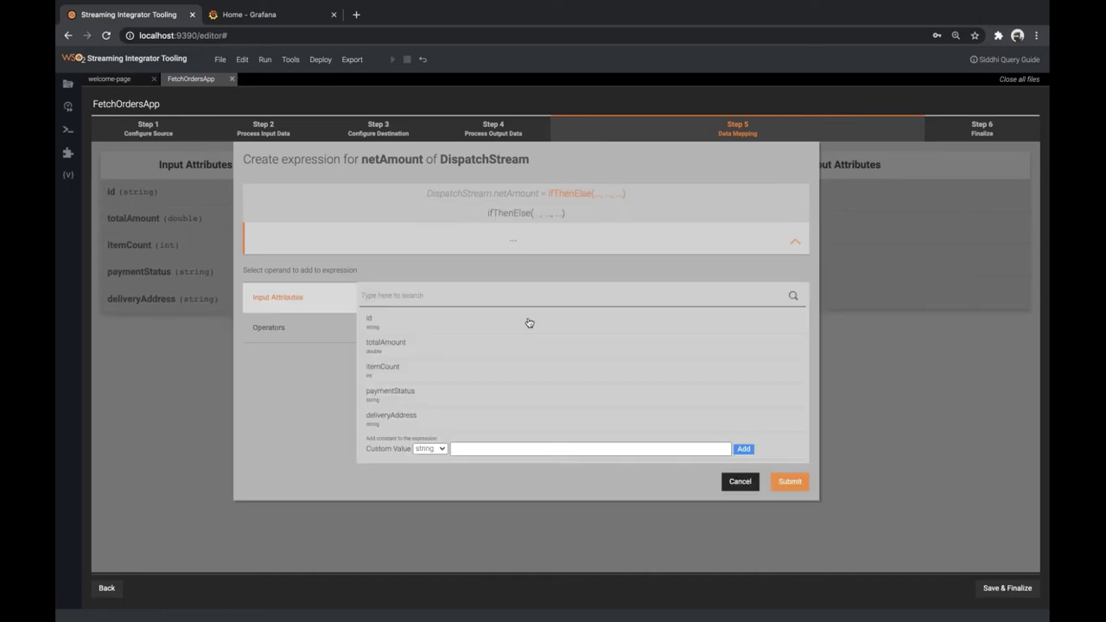
click(431, 395)
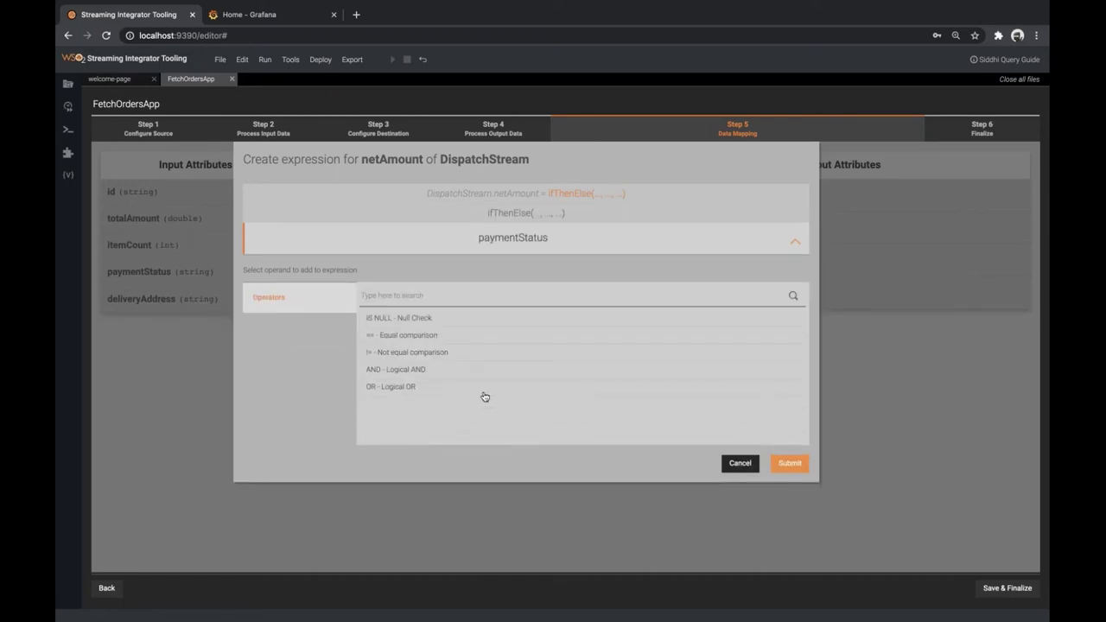
click(416, 337)
click(492, 447)
text(COD)
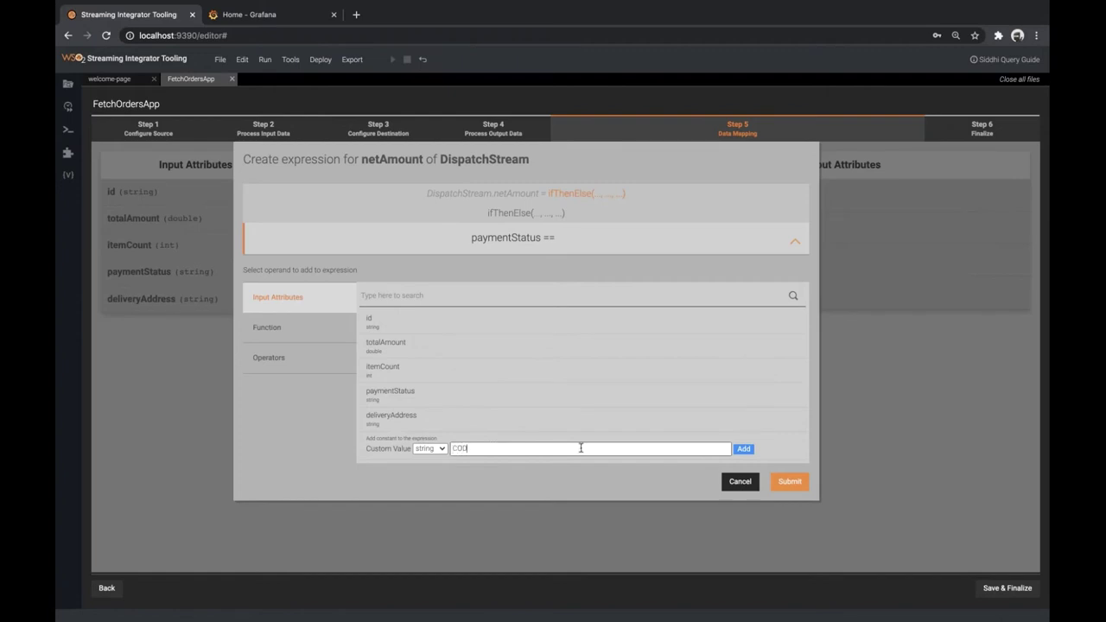
click(743, 450)
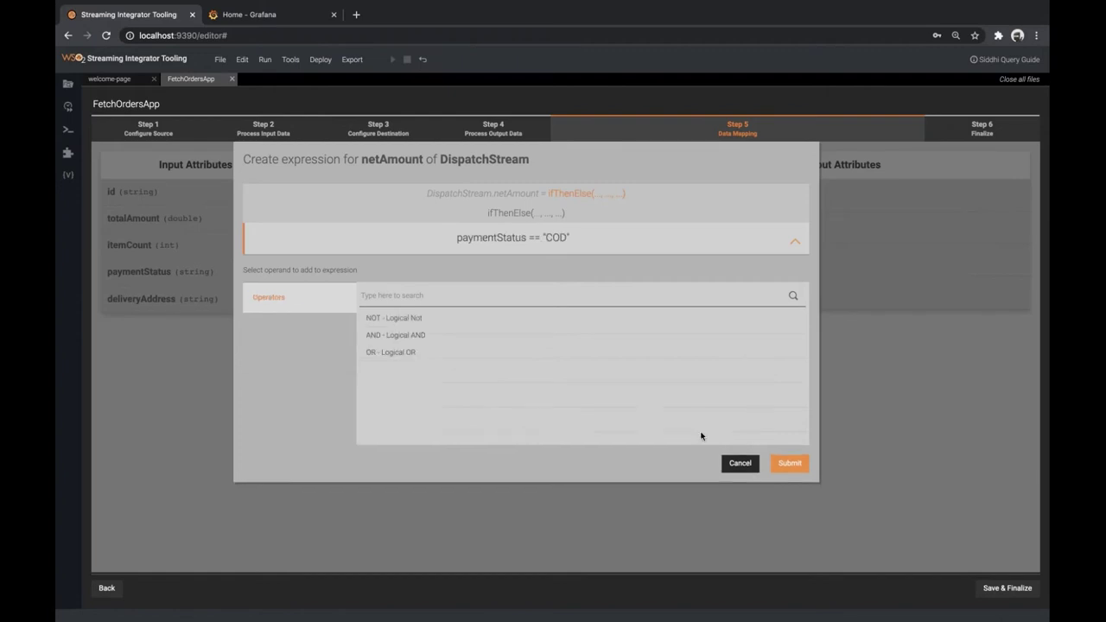
click(794, 245)
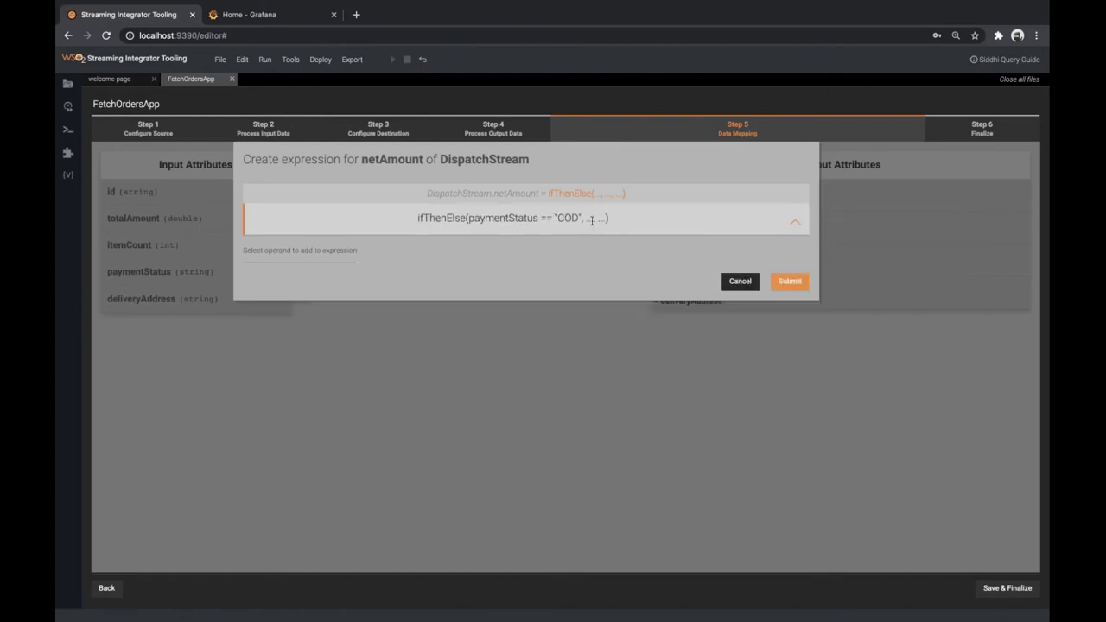
Fill the remaining arguments with totalAmount and double 0.0, then apply the expression
click(591, 218)
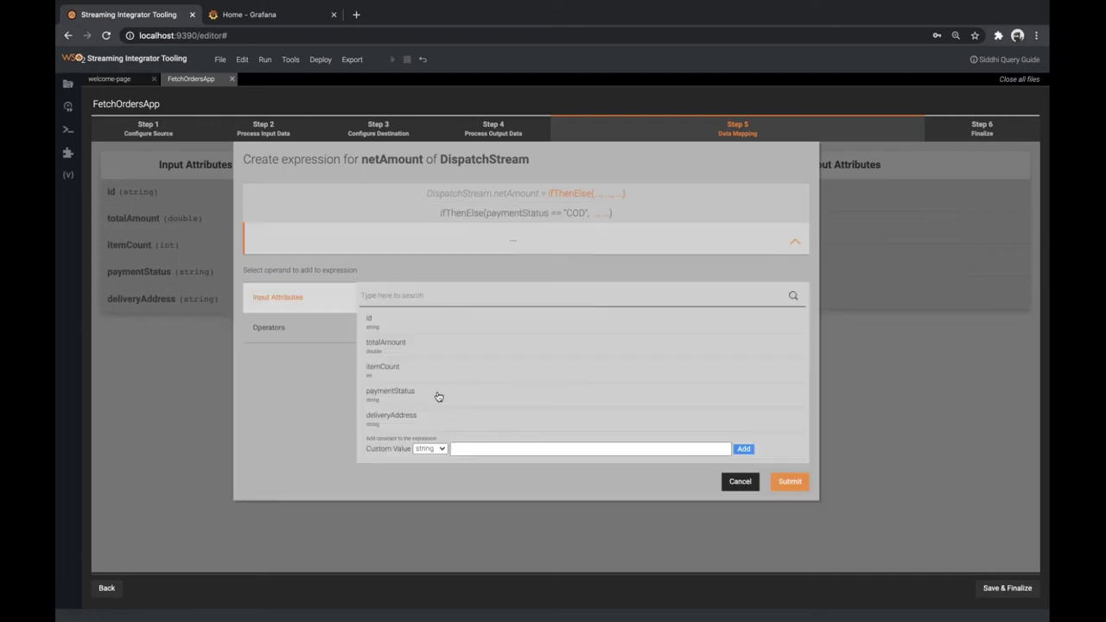
click(409, 350)
click(795, 246)
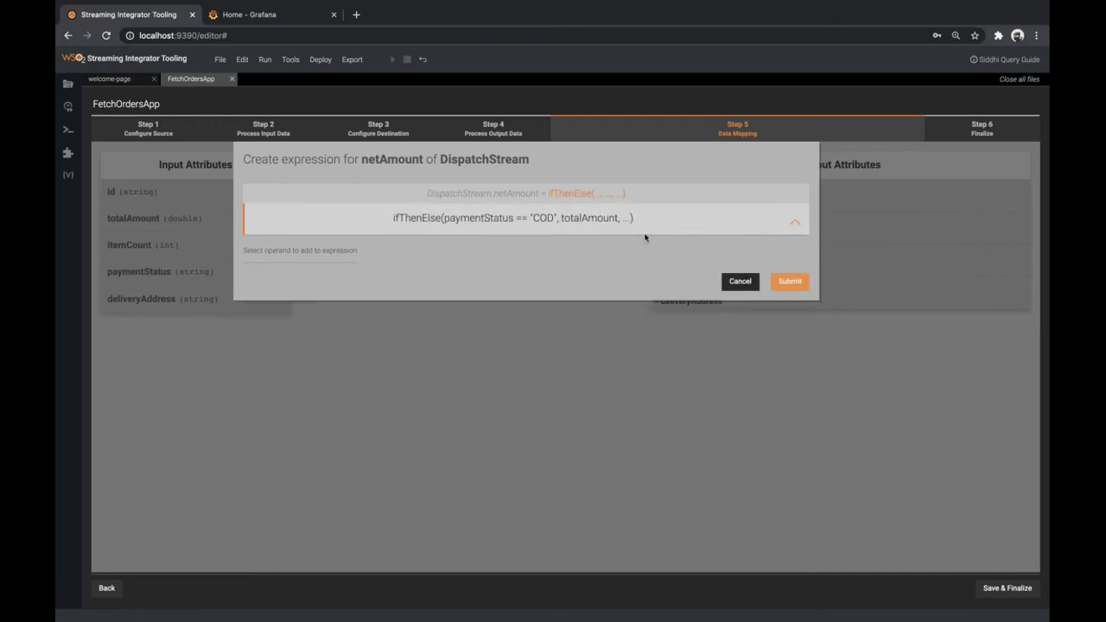
click(627, 218)
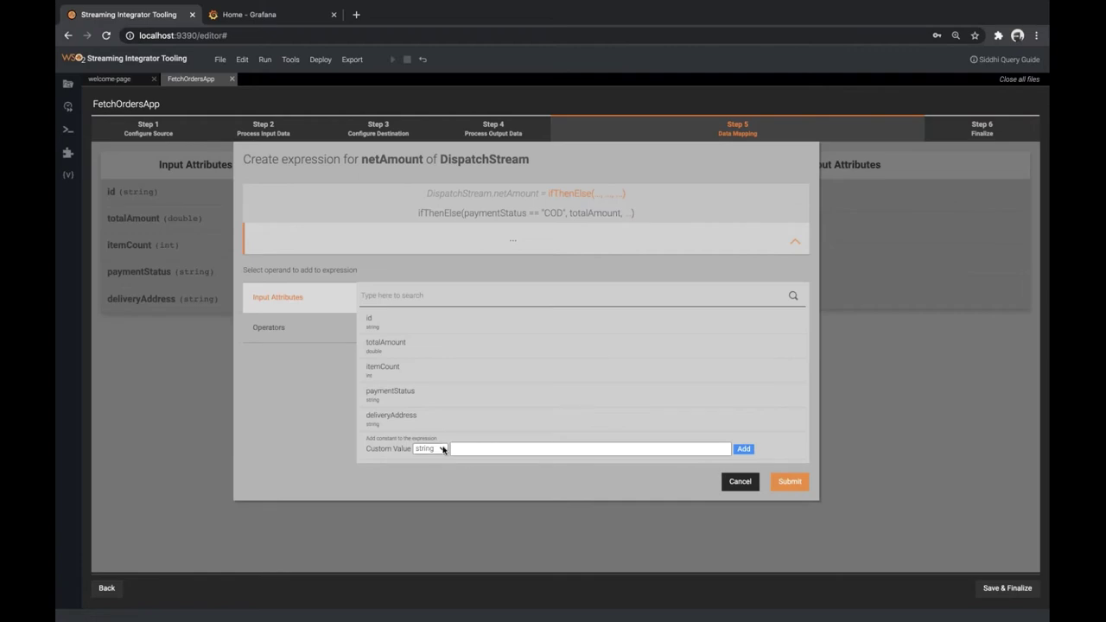
click(444, 449)
click(430, 489)
click(470, 448)
click(745, 449)
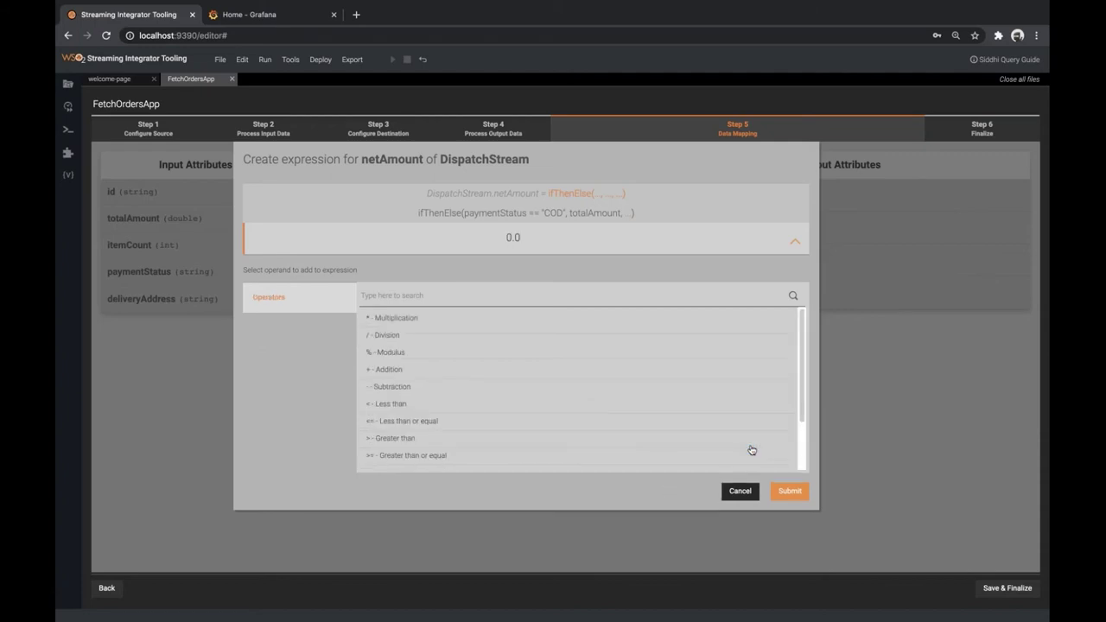
click(794, 243)
click(795, 226)
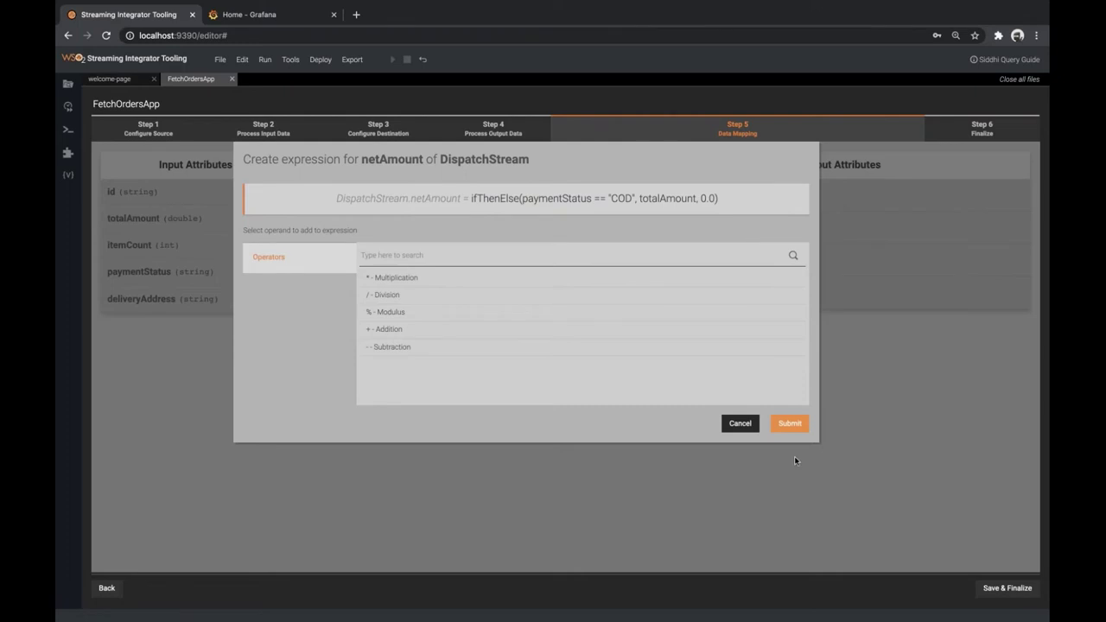
click(790, 423)
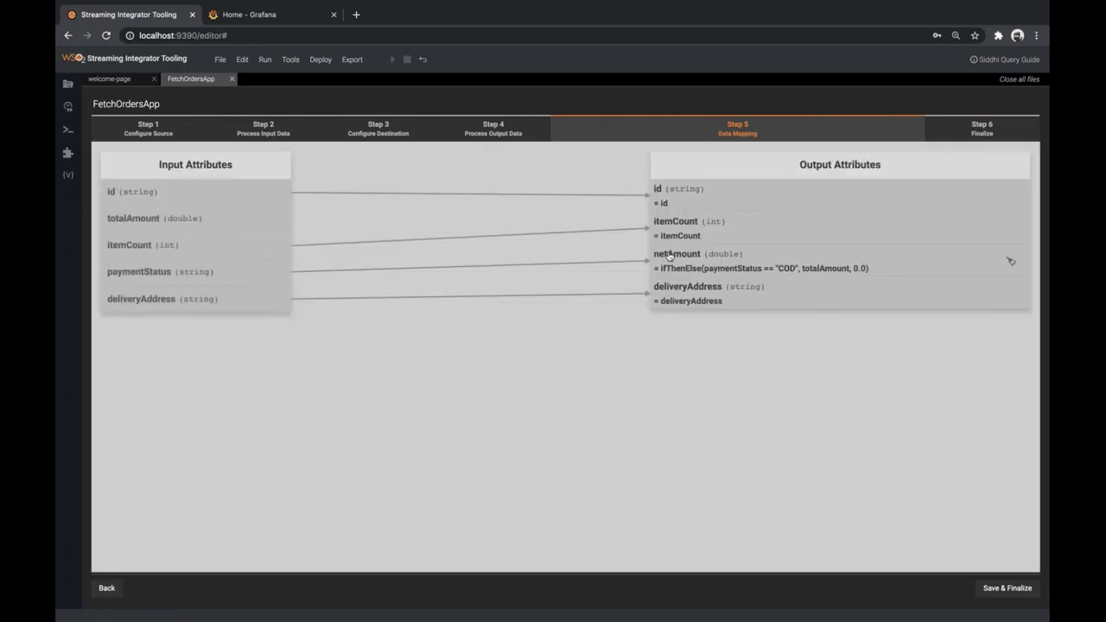
Save and finalize FetchOrdersApp, then reopen FetchOrdersApp.siddhi from the workspace as code
click(1005, 591)
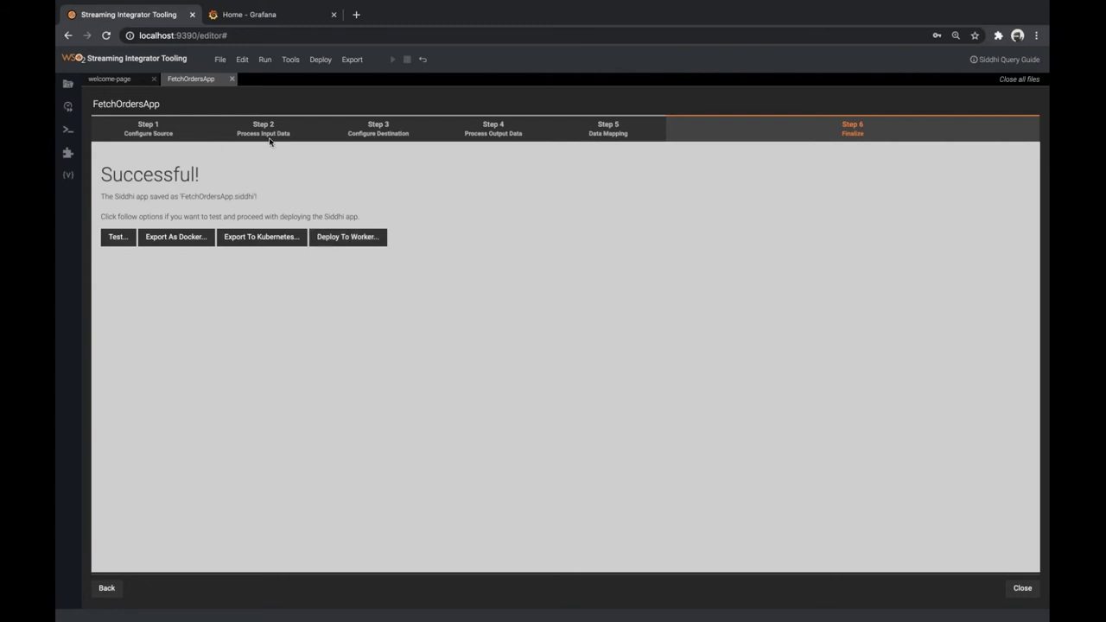
click(232, 79)
click(67, 84)
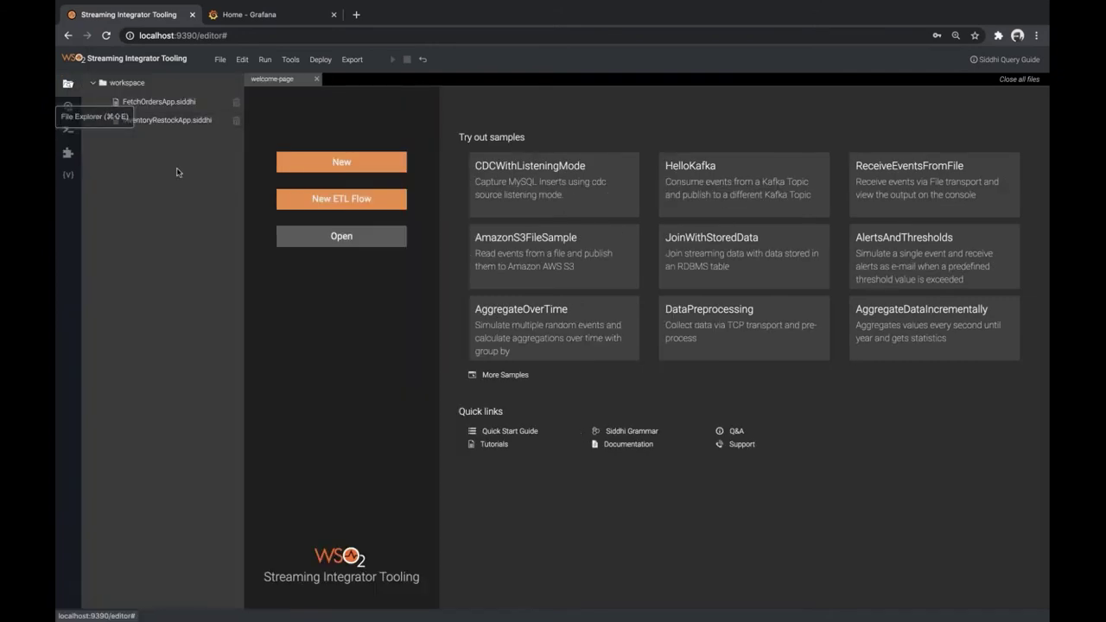
double_click(183, 106)
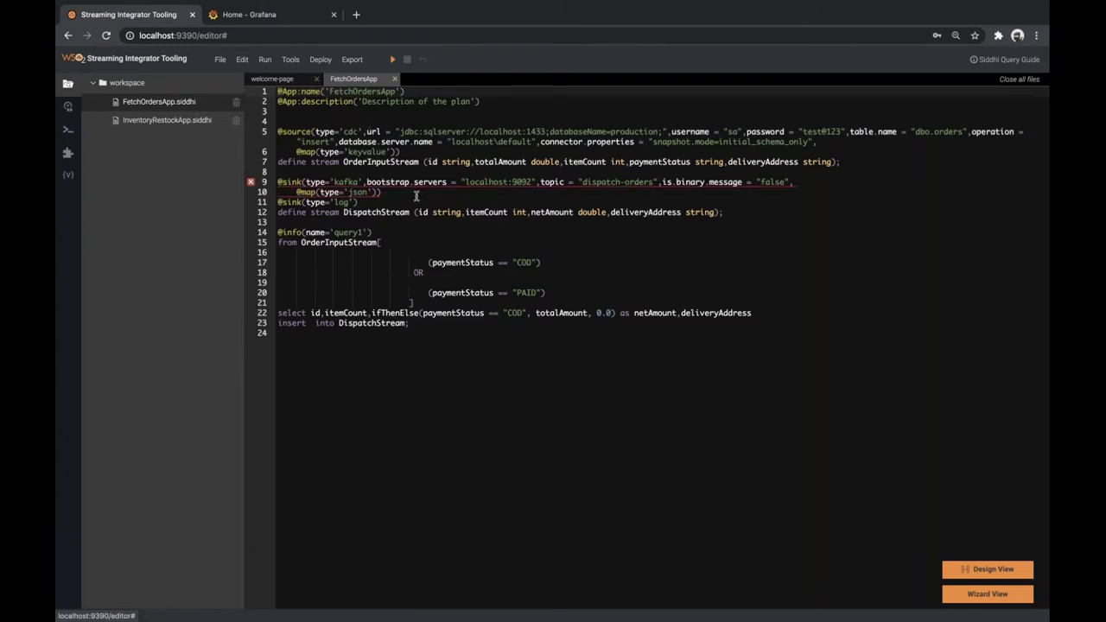
mouse_move(251, 187)
key(ctrl+Left)
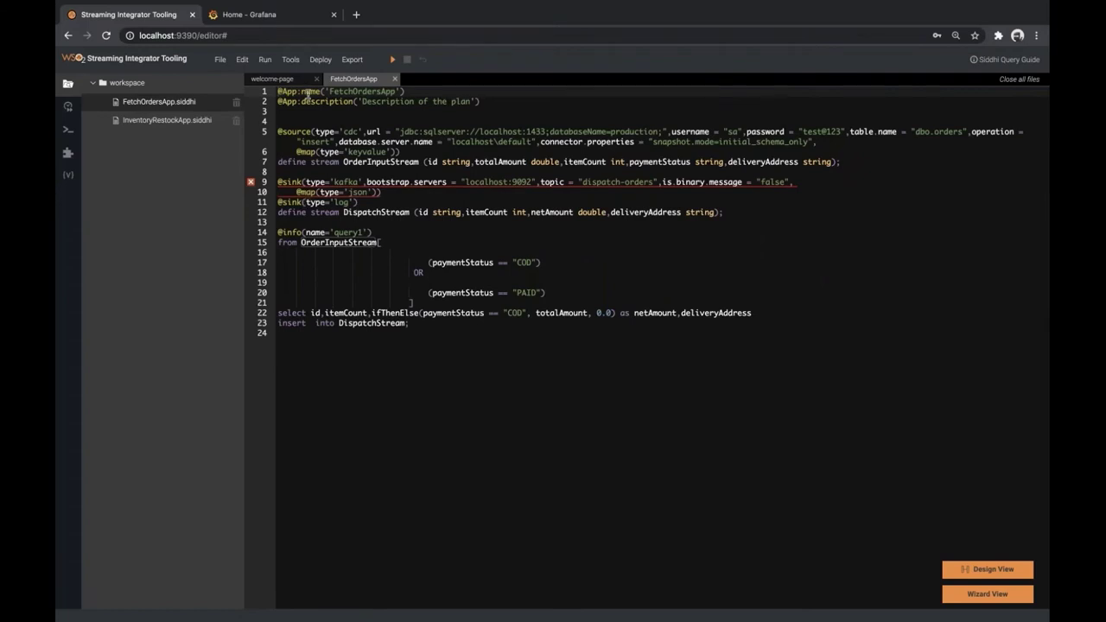
Install the cdc-mssql extension from the Extension Installer and dismiss the restart notice
click(290, 59)
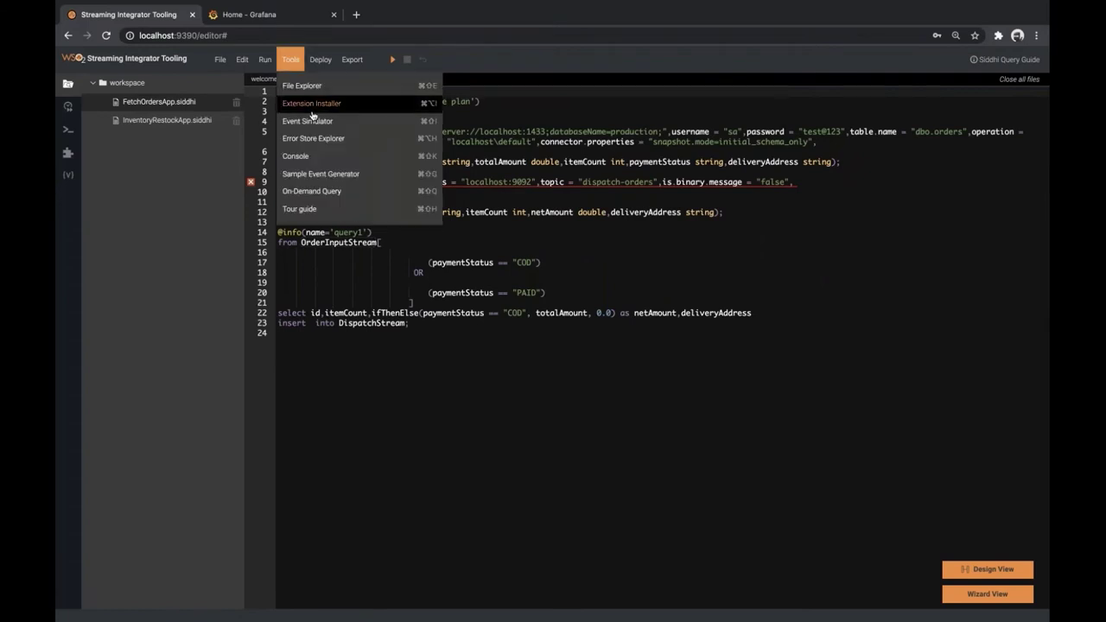
click(312, 103)
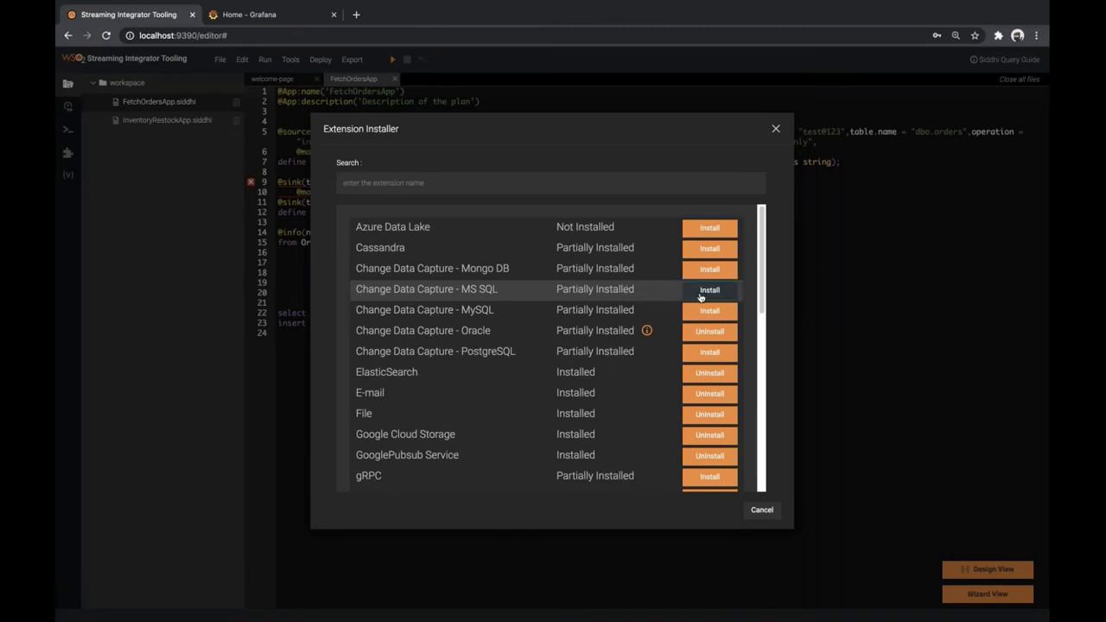
click(709, 289)
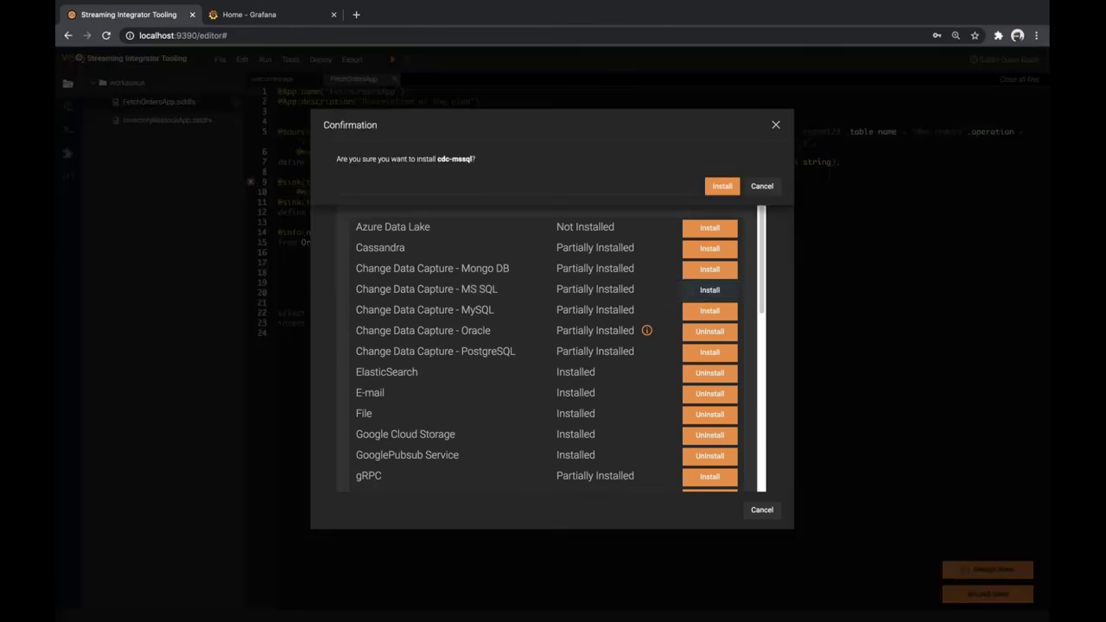
click(653, 297)
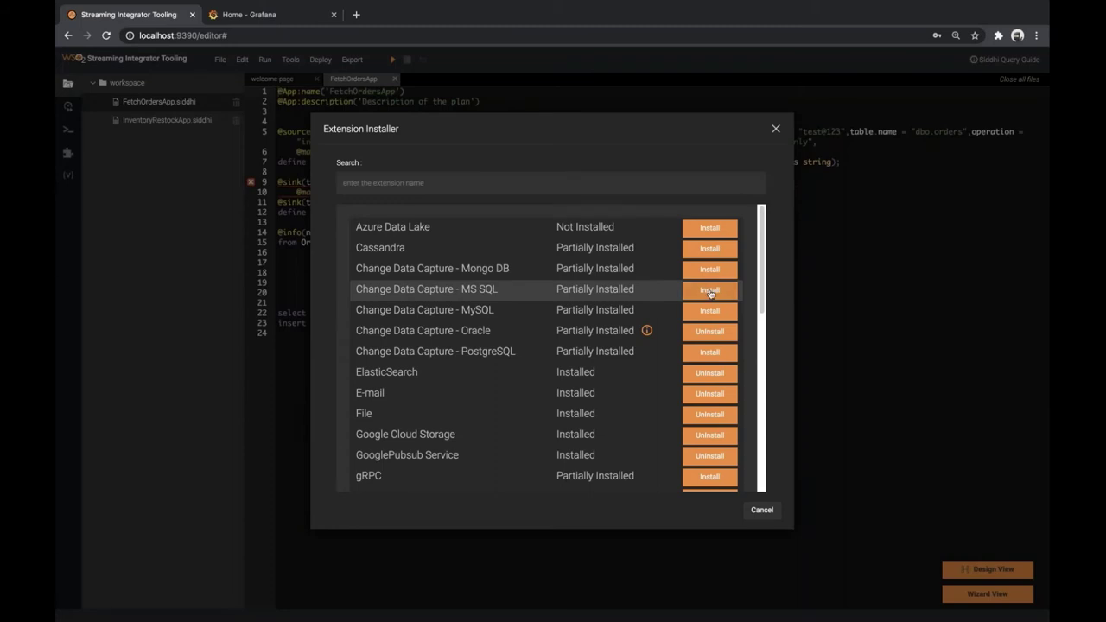
click(710, 293)
click(722, 189)
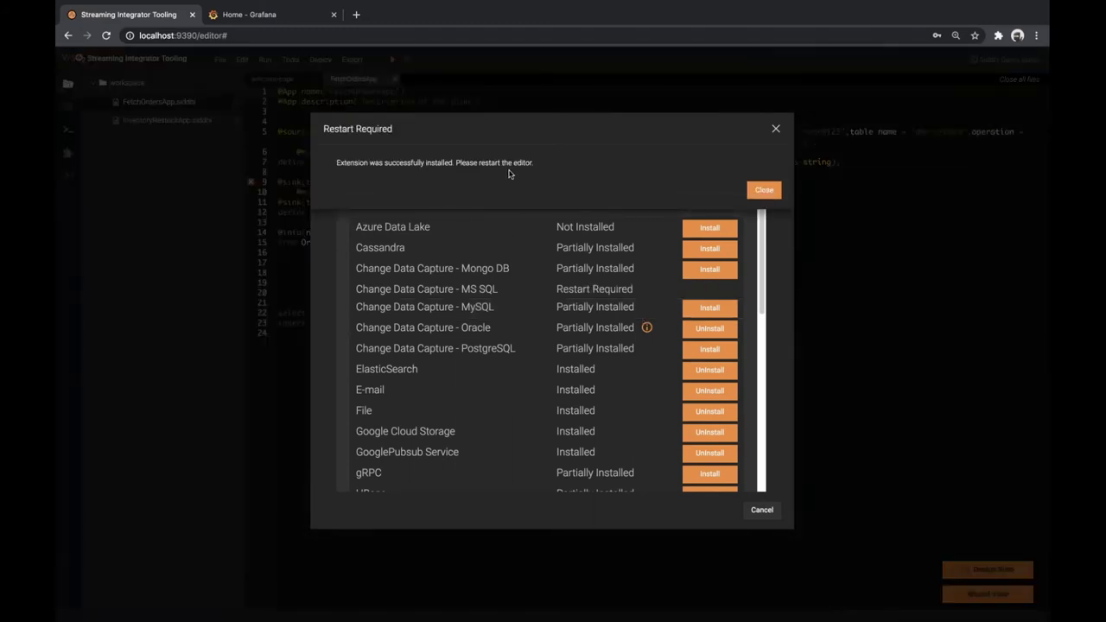
click(764, 190)
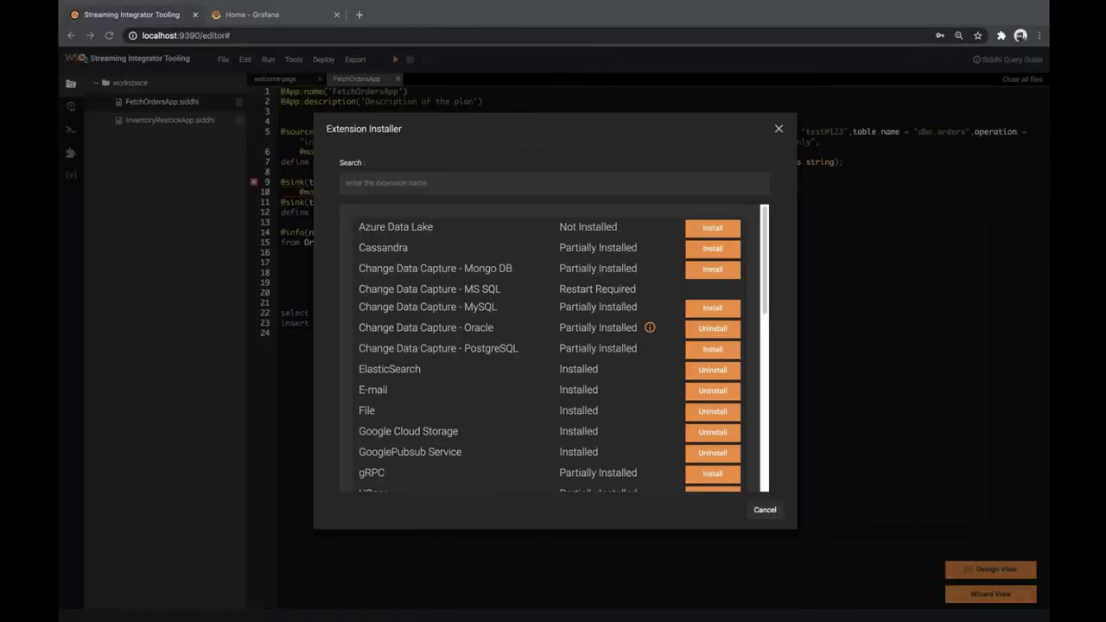
Search for kafka, install the Kafka extension, and close the installer
click(430, 183)
text(kaf)
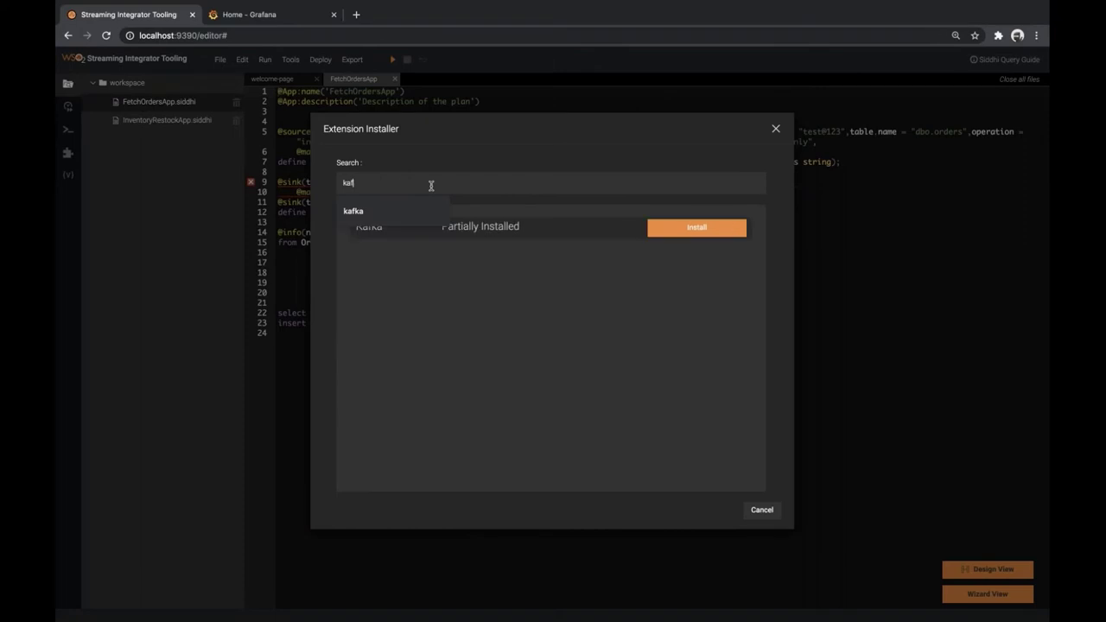
text(ka)
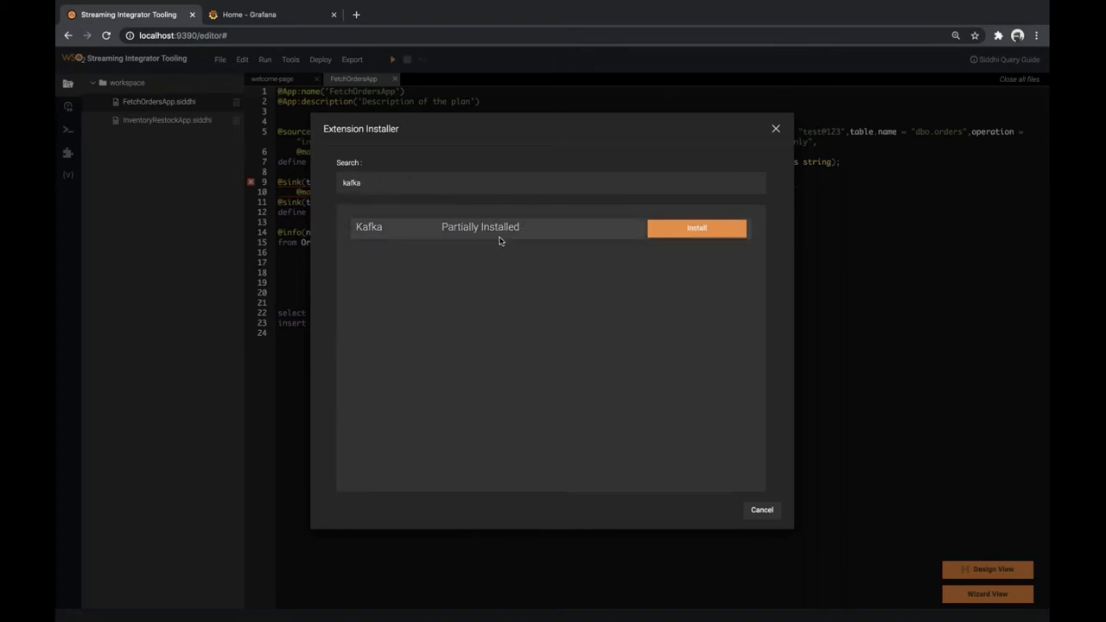
click(696, 227)
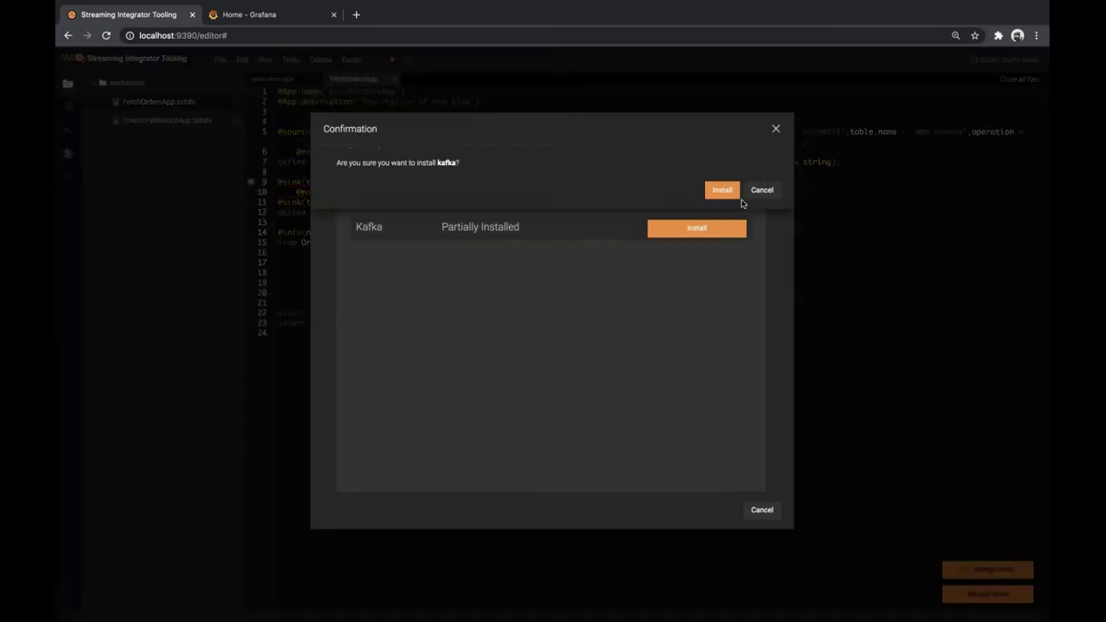
click(720, 190)
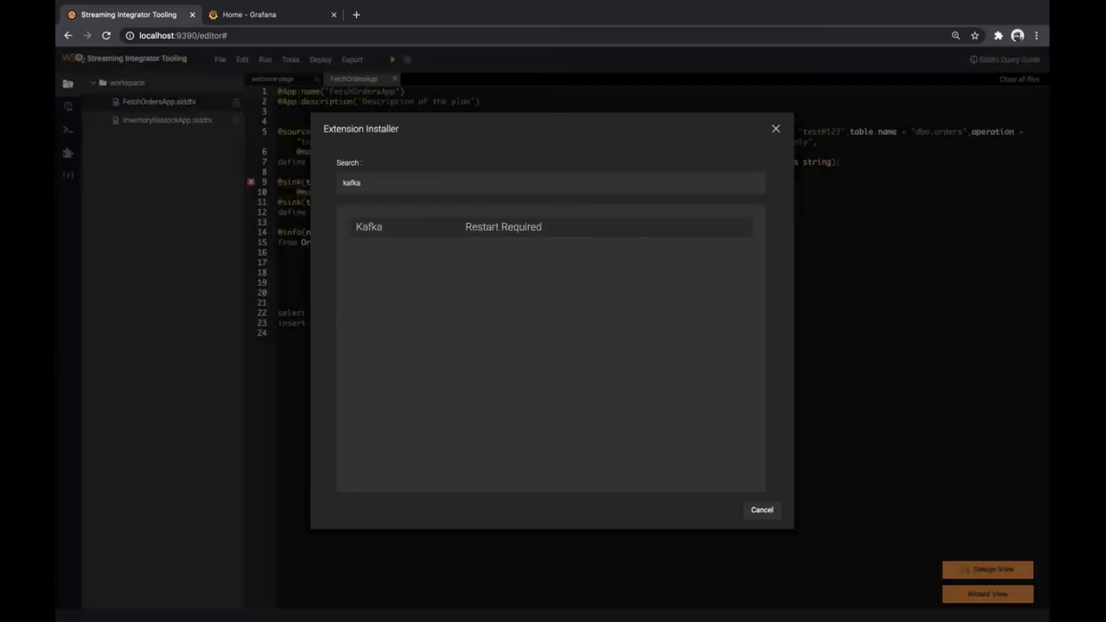
click(775, 128)
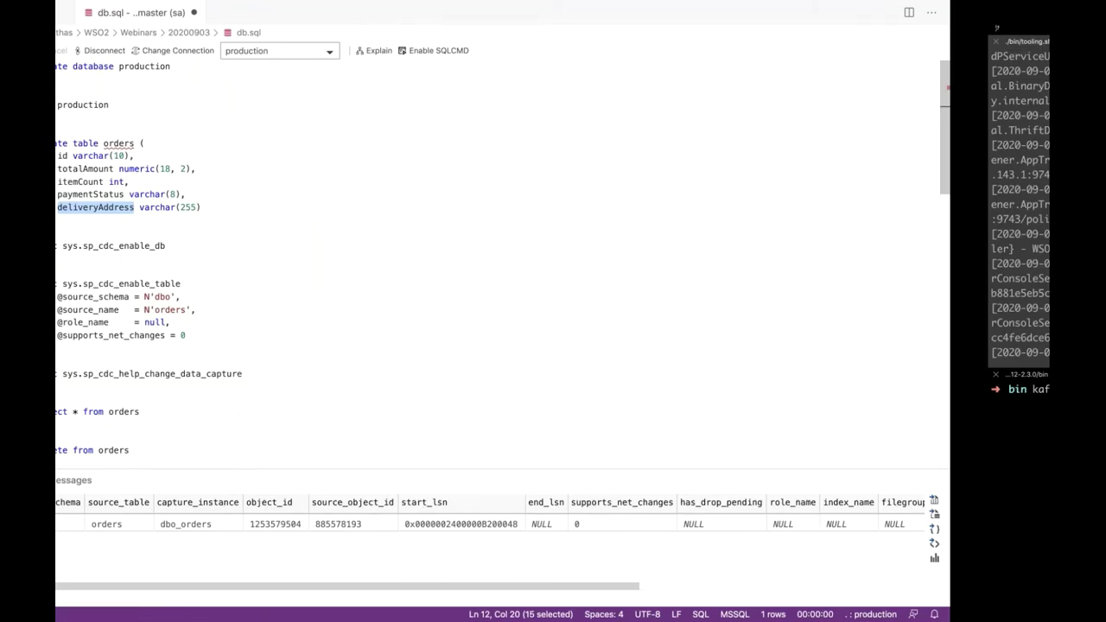
Restart the tooling server with ./bin/tooling.sh and confirm it started in 7.905 sec
key(super+bracketleft)
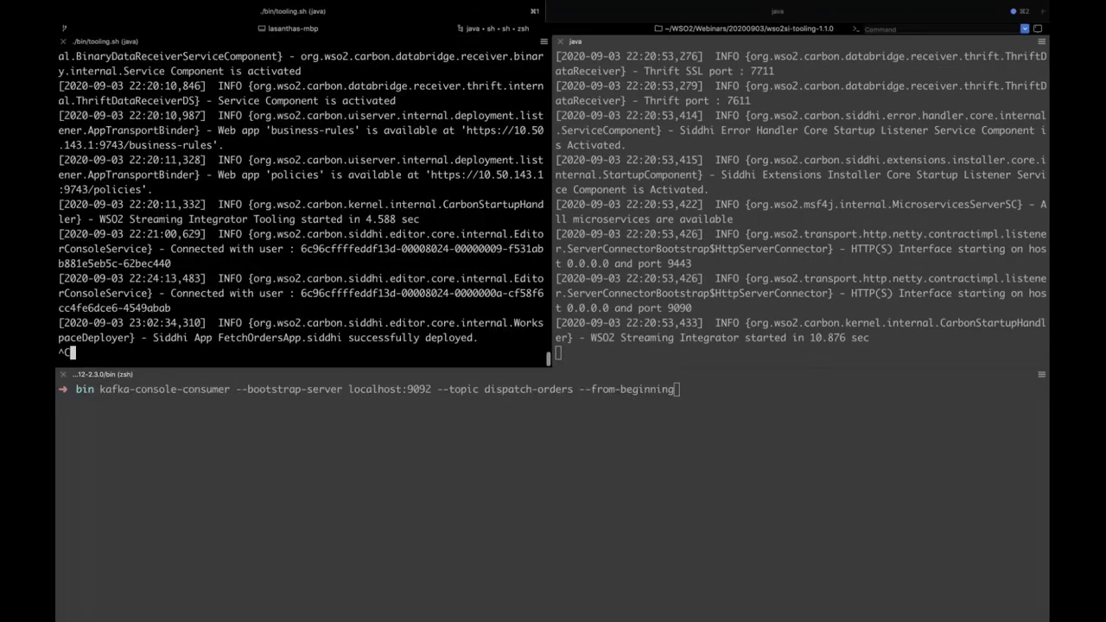
key(ctrl+c)
key(ctrl+l)
key(Up)
key(Return)
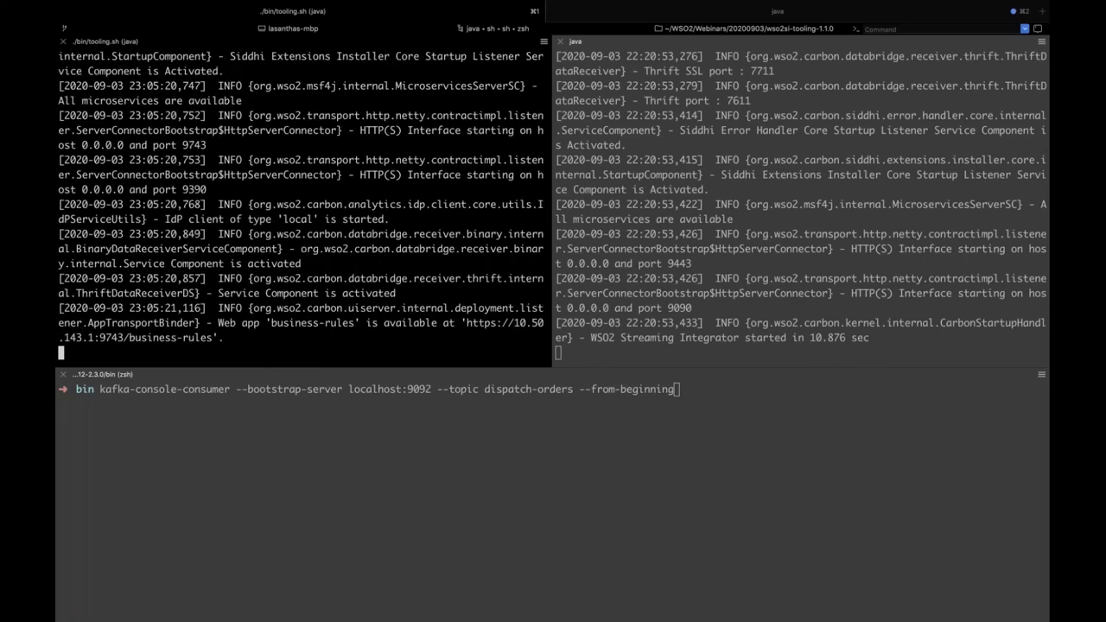
drag(98, 339, 543, 340)
click(405, 273)
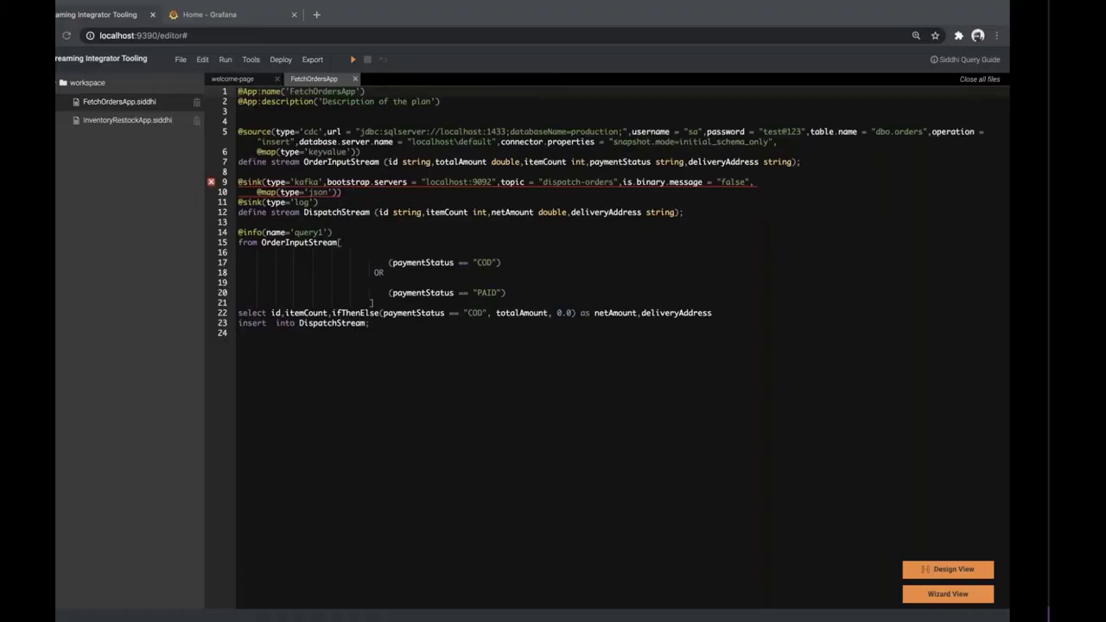
Reload the editor page and start FetchOrdersApp
key(ctrl+r)
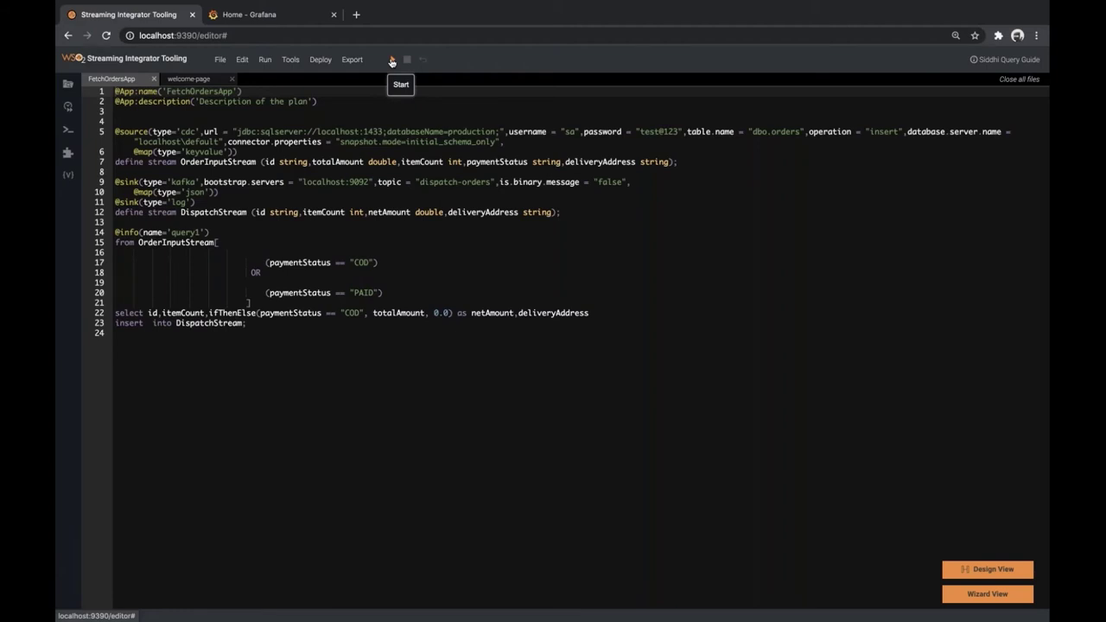
click(391, 61)
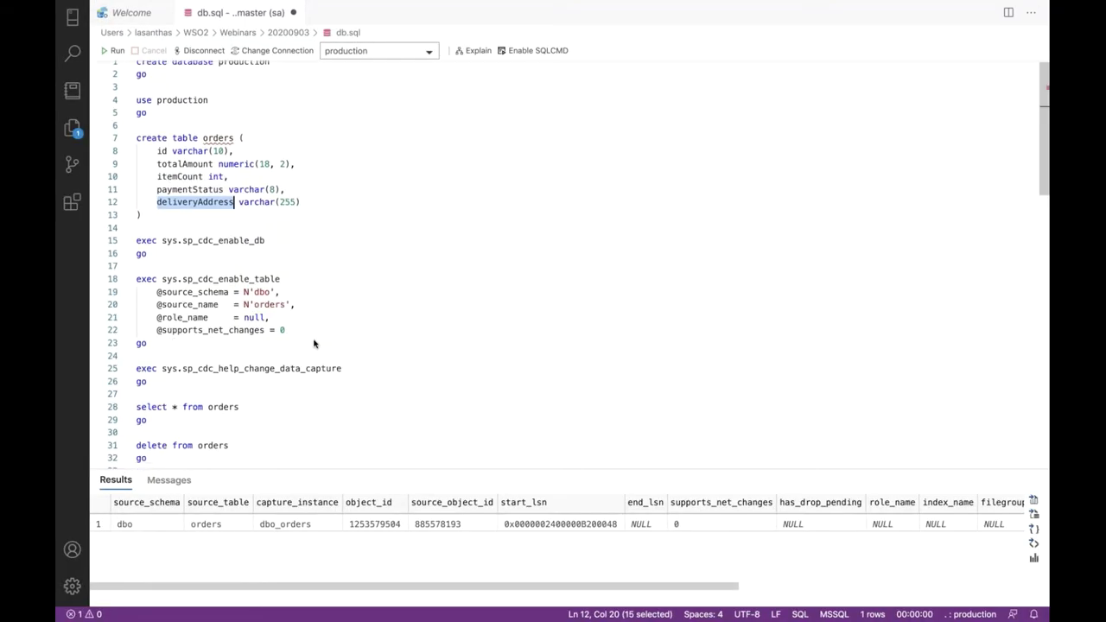
Run 'select * from orders' to confirm the orders table returns no rows
scroll(314, 344, down, 10)
scroll(348, 346, up, 8)
click(365, 389)
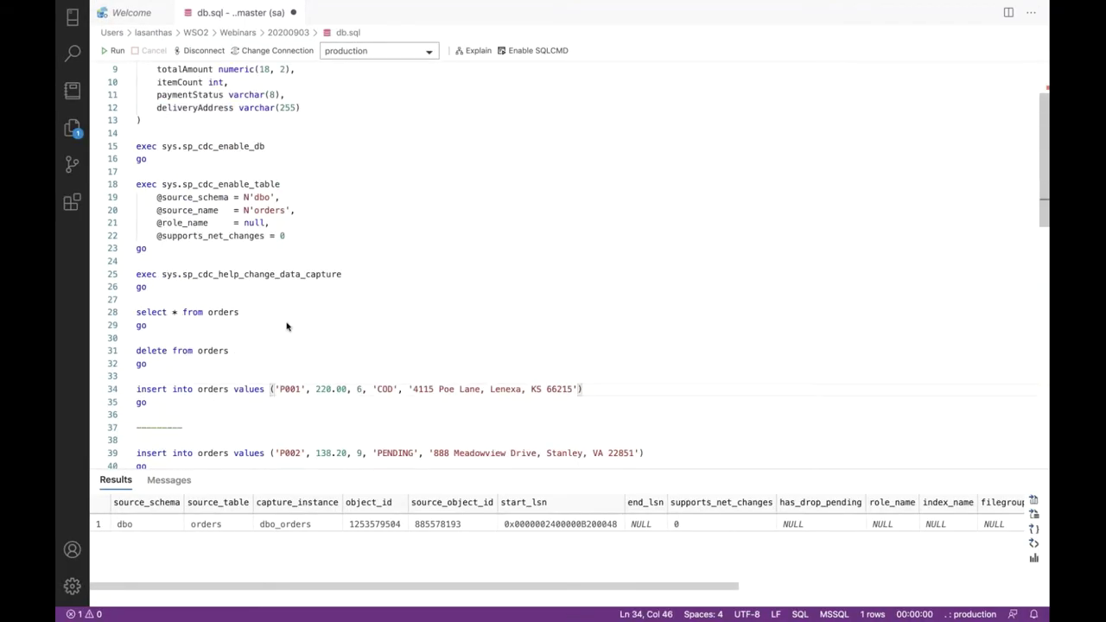
drag(240, 313, 137, 299)
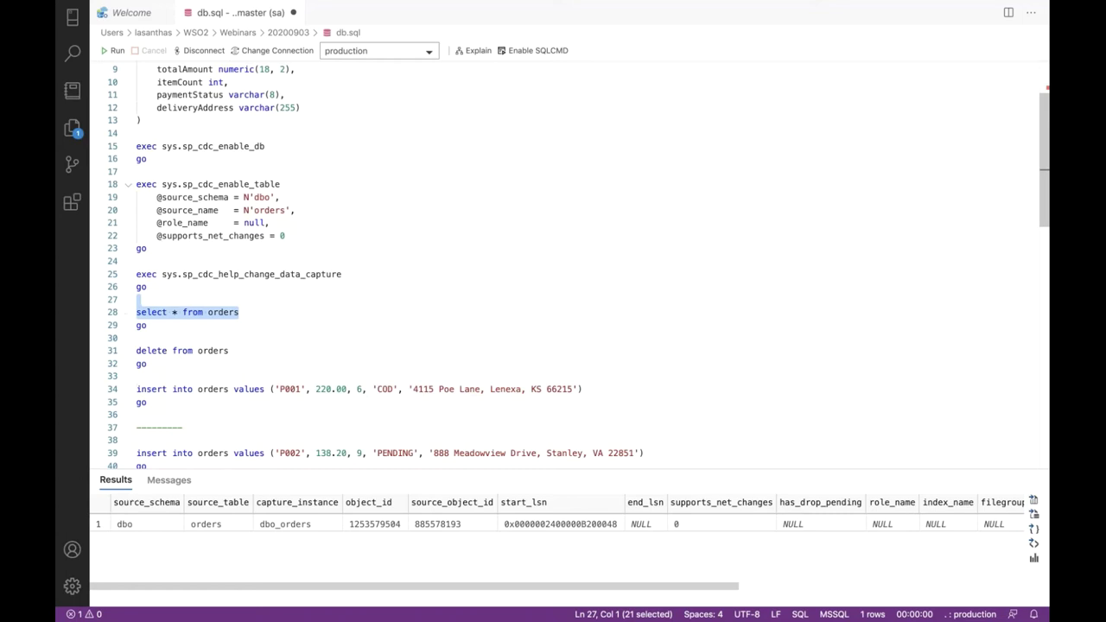
click(113, 51)
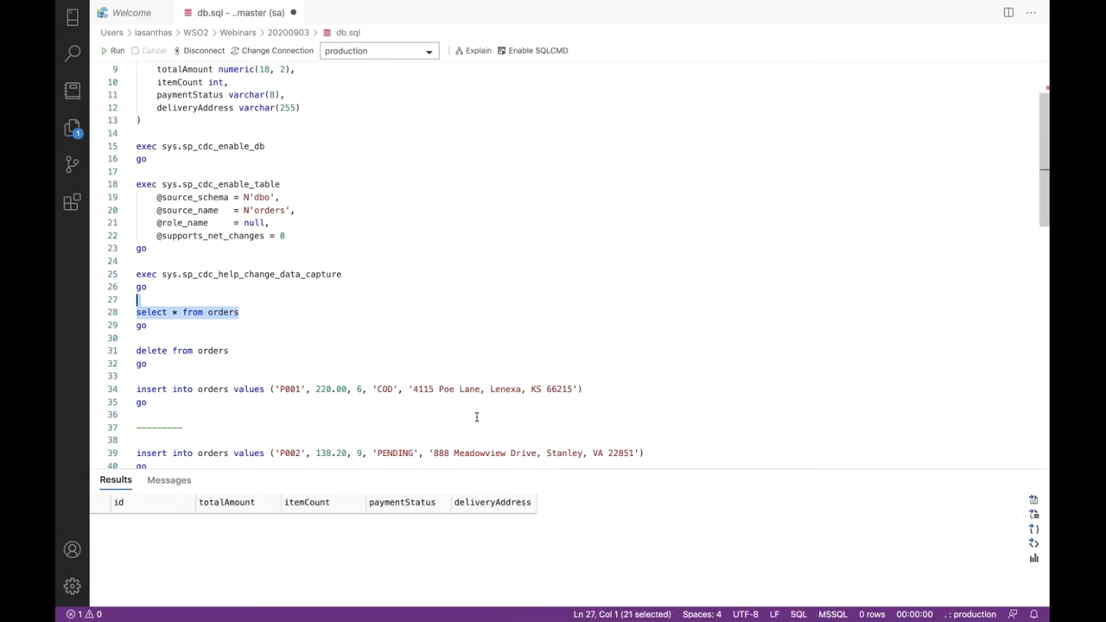
Select the full line 34 insert statement for the first sample order
key(Down)
key(Down)
key(Down)
key(Down)
key(Down)
key(Down)
key(Down)
key(shift+End)
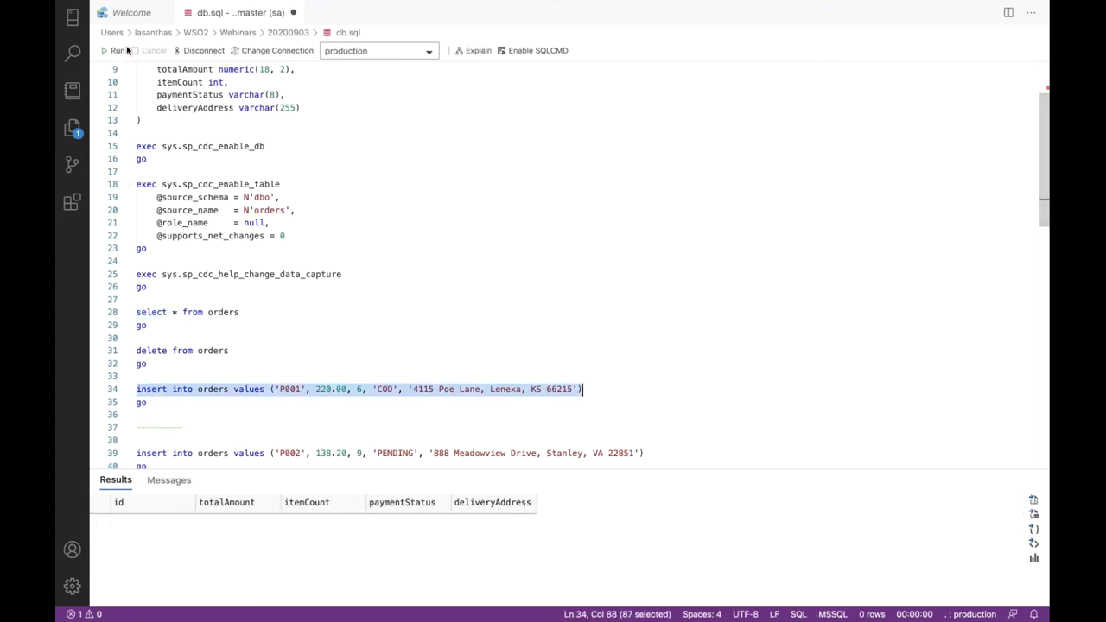
click(116, 52)
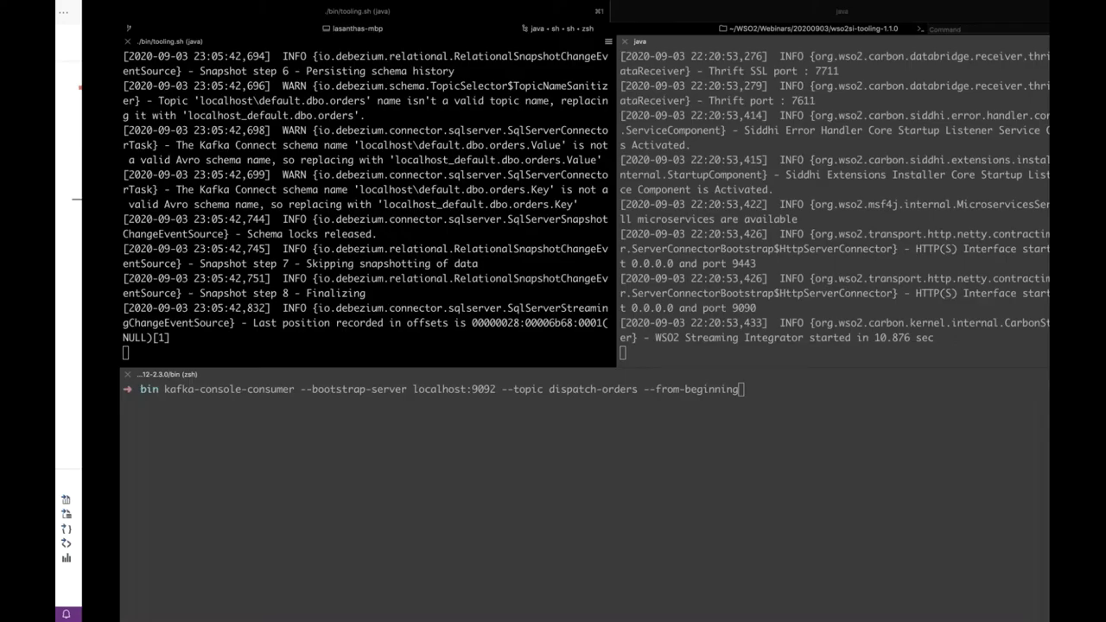
Launch kafka-console-consumer on dispatch-orders, glance at the Kafka/ZooKeeper tab, and return to the consumer
click(626, 507)
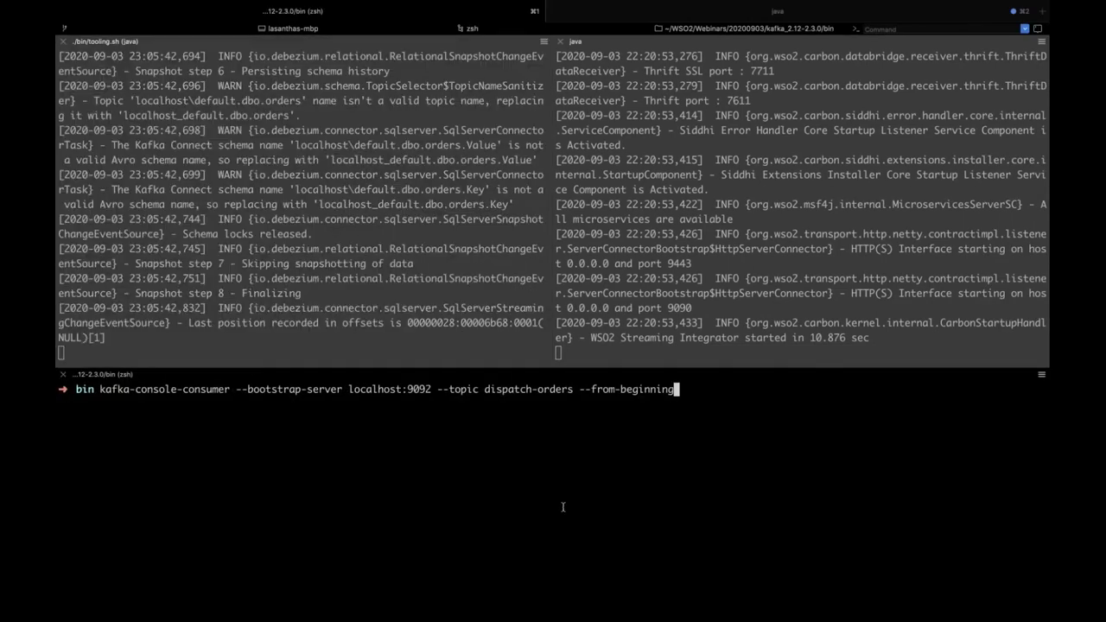
key(Return)
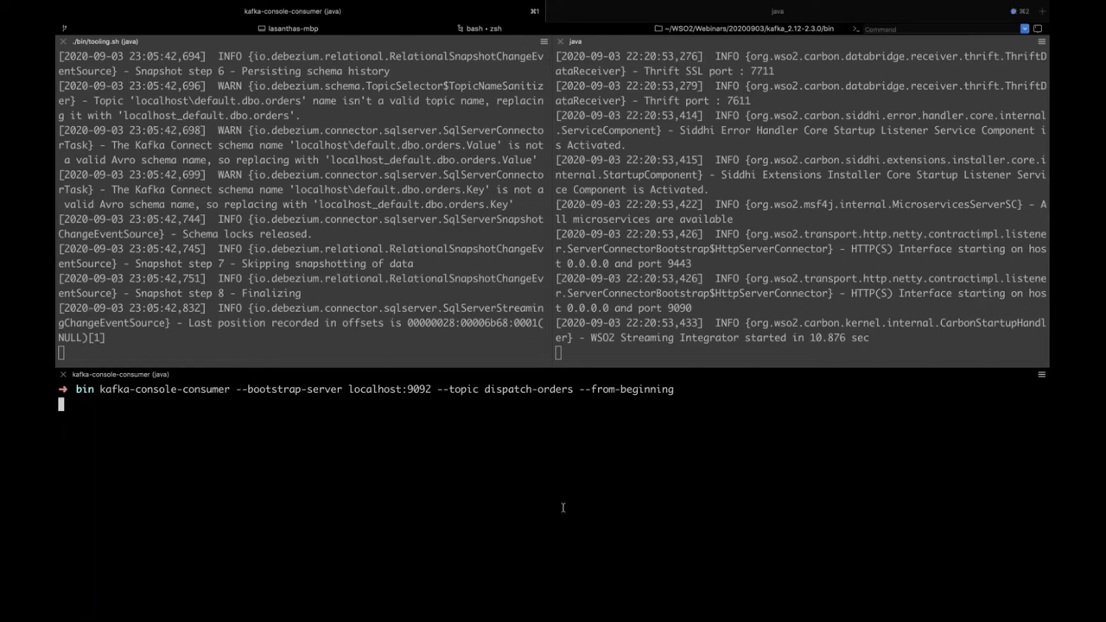
key(Return)
key(Return)
key(Return)
click(627, 17)
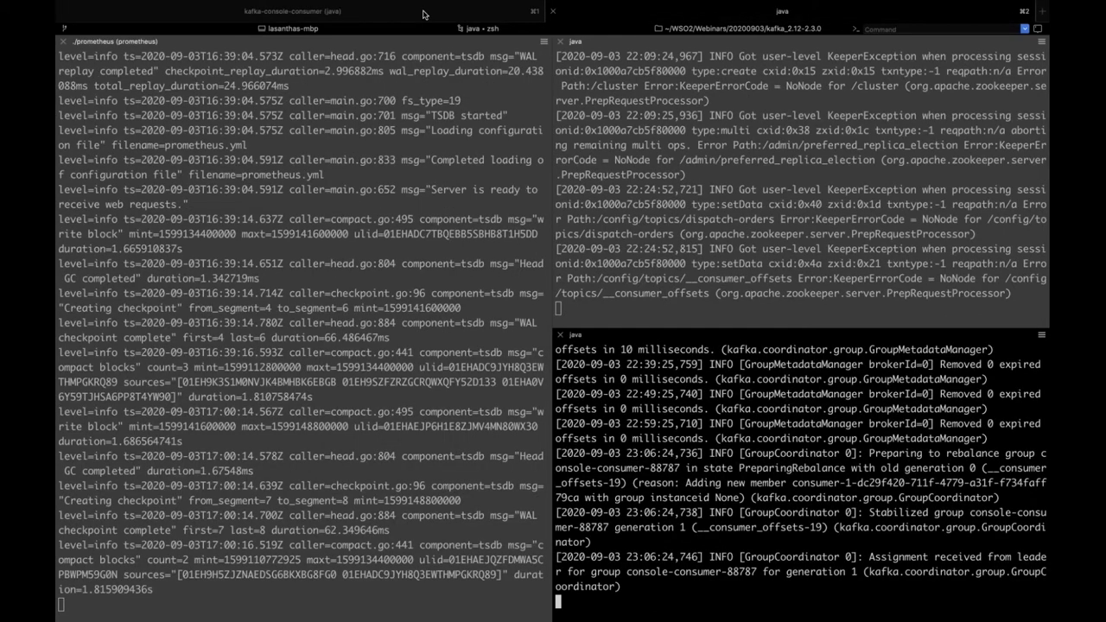
click(424, 15)
Run the P001 COD insert worth 220.00 and check the consumer prints its JSON event
key(super+Tab)
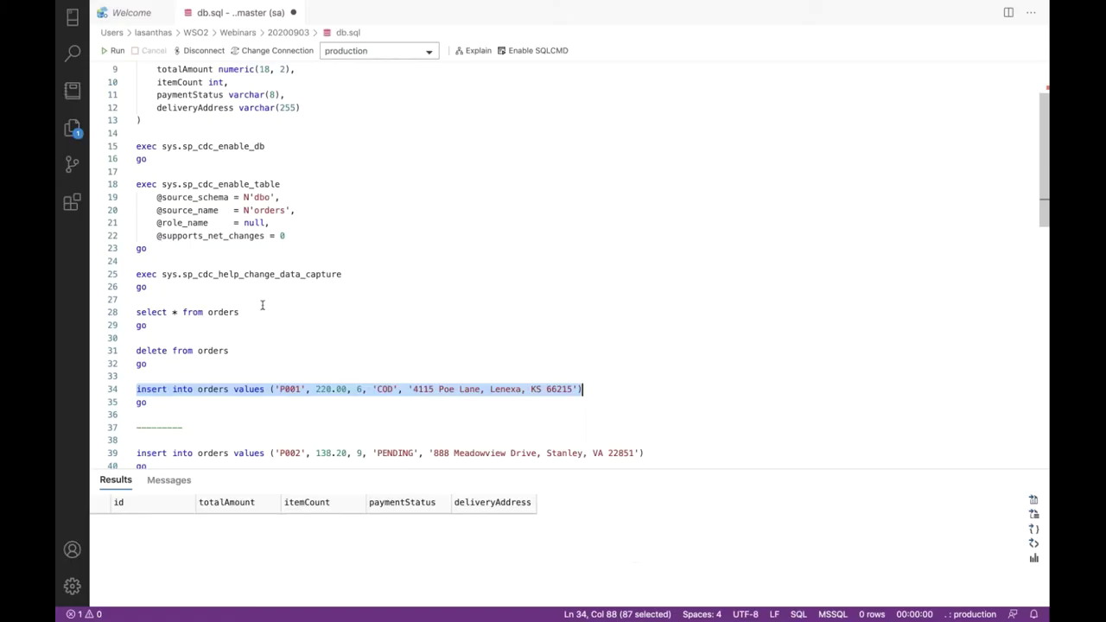
click(116, 53)
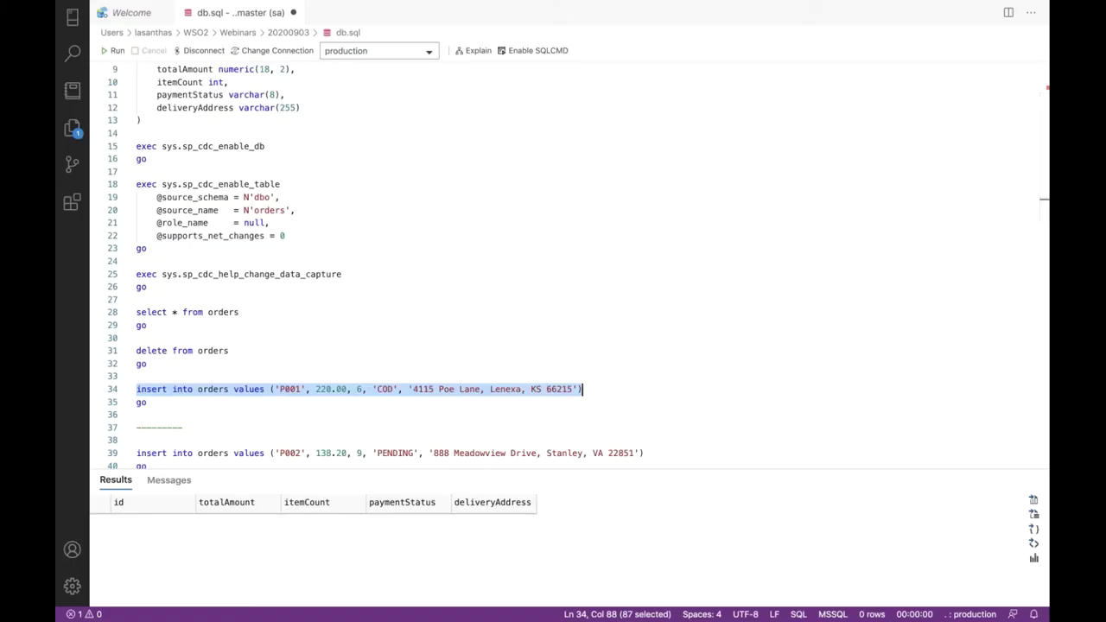
key(ctrl+Left)
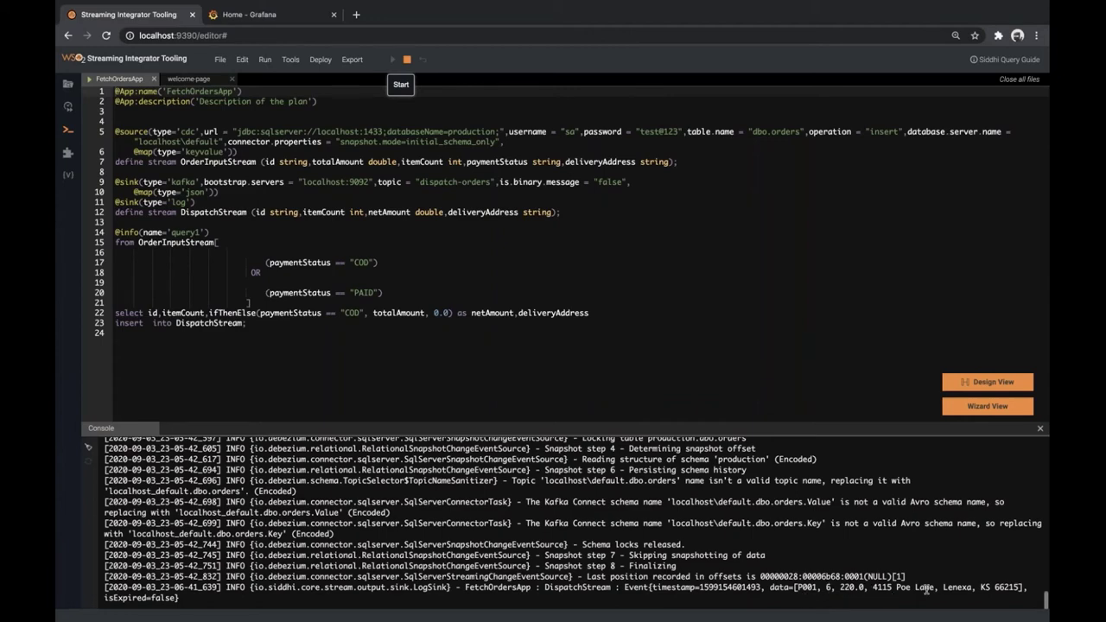
key(super+Tab)
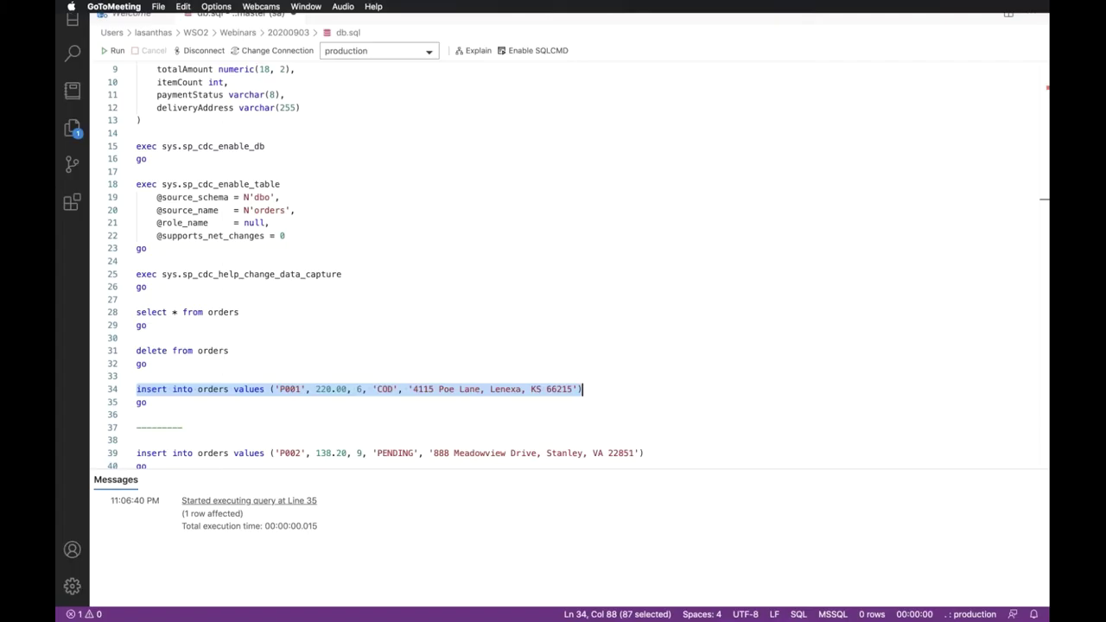
key(super+Tab)
triple_click(698, 448)
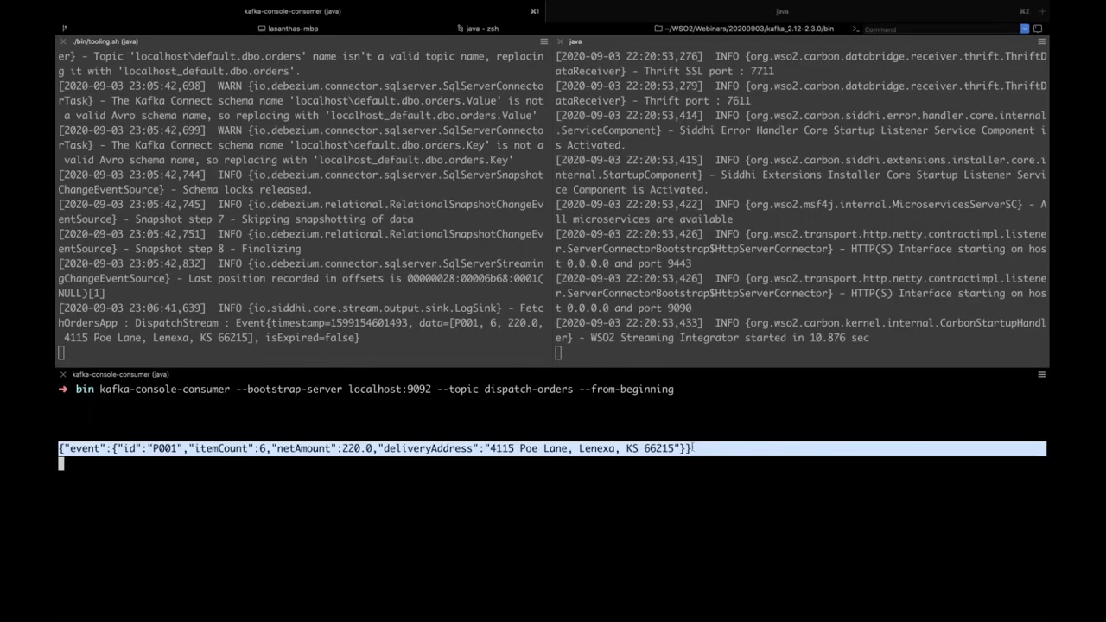
Trim the highlight to the JSON event text, then return to Azure Data Studio
drag(692, 448, 693, 448)
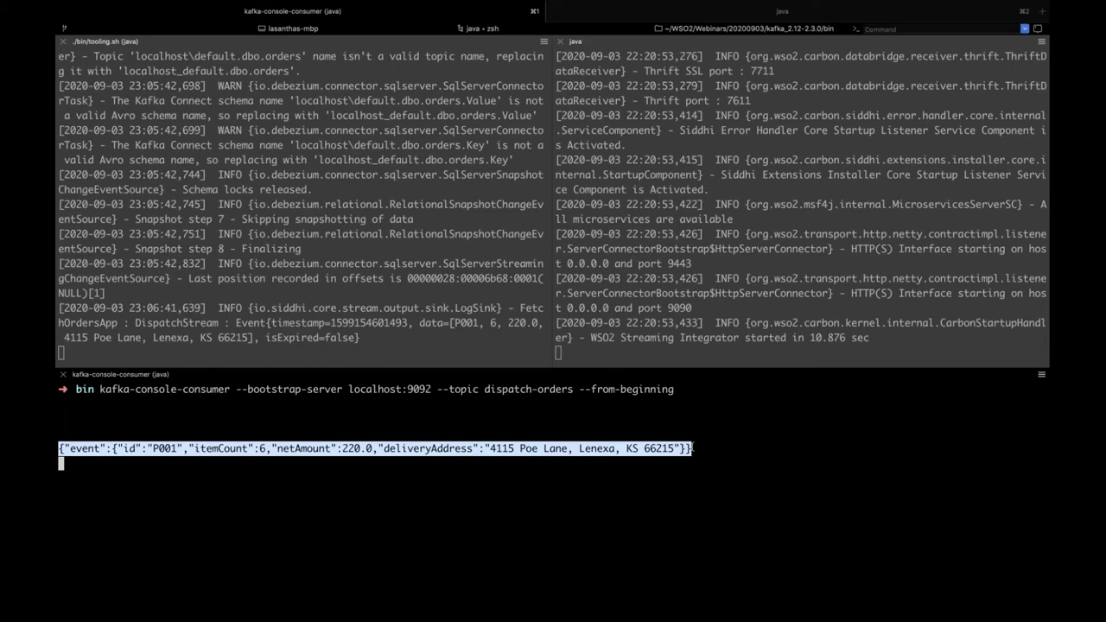
key(super+Tab)
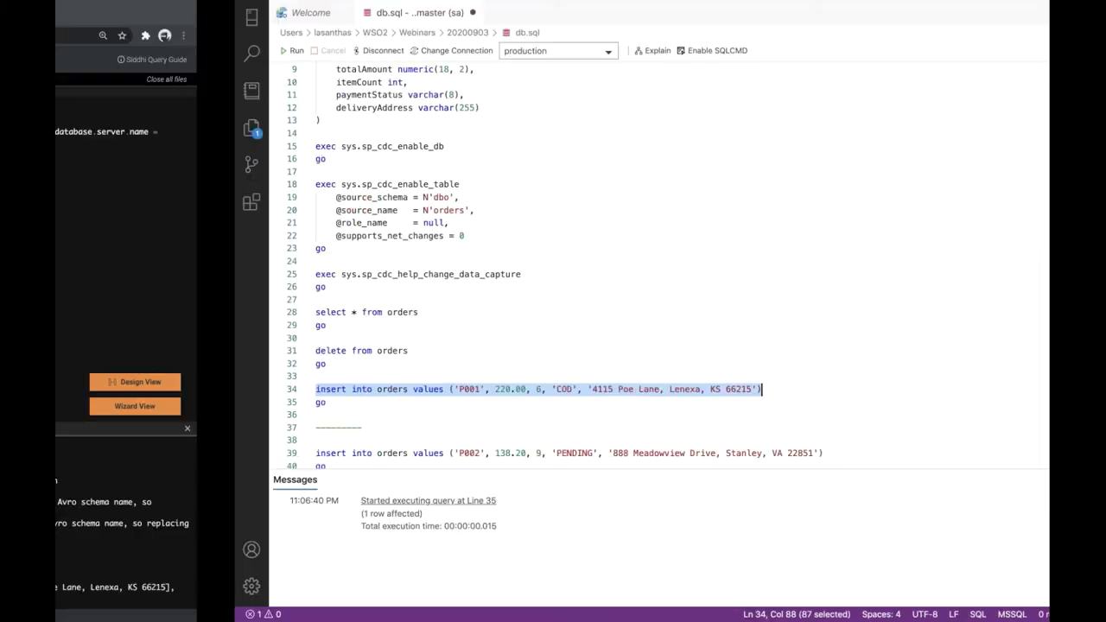
Stop FetchOrdersApp in Streaming Integrator Tooling and advance to the Streaming ETL slide
key(super+Tab)
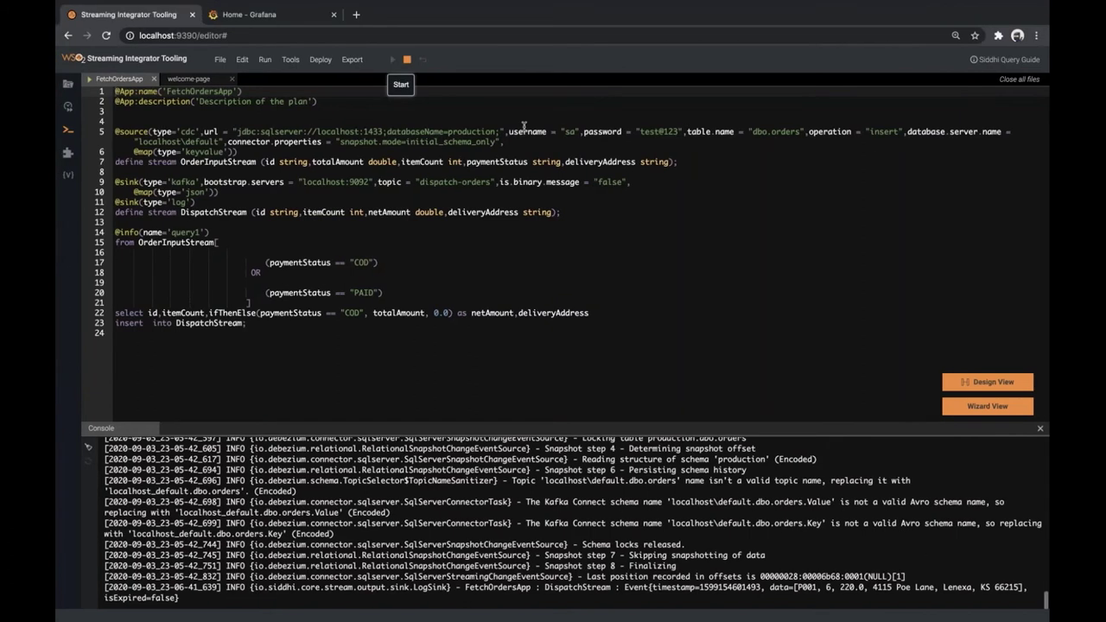
click(401, 59)
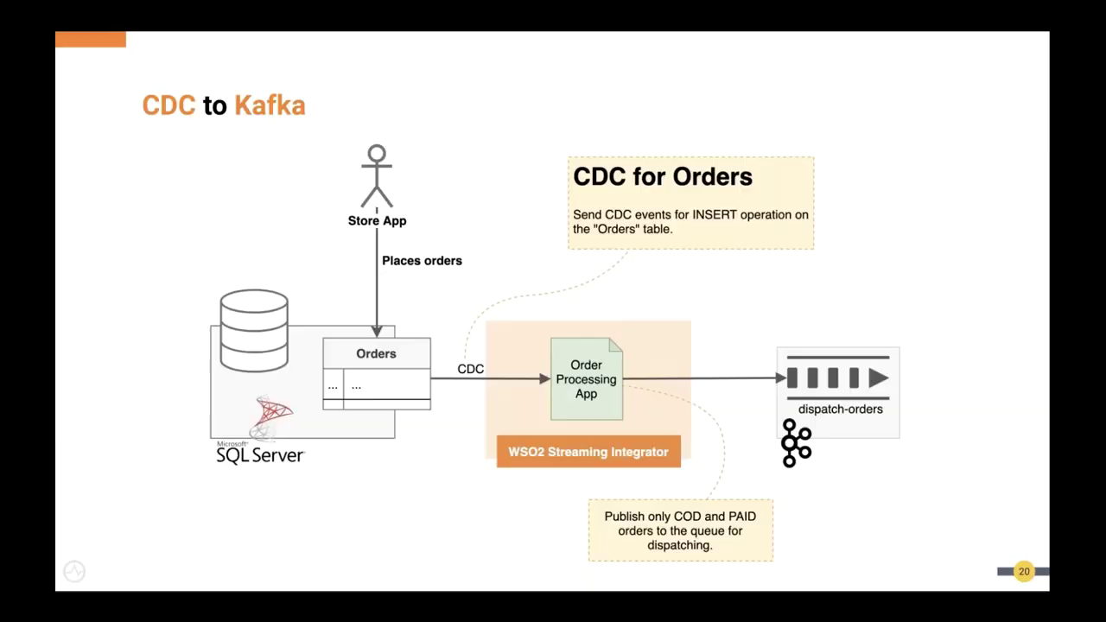
key(Right)
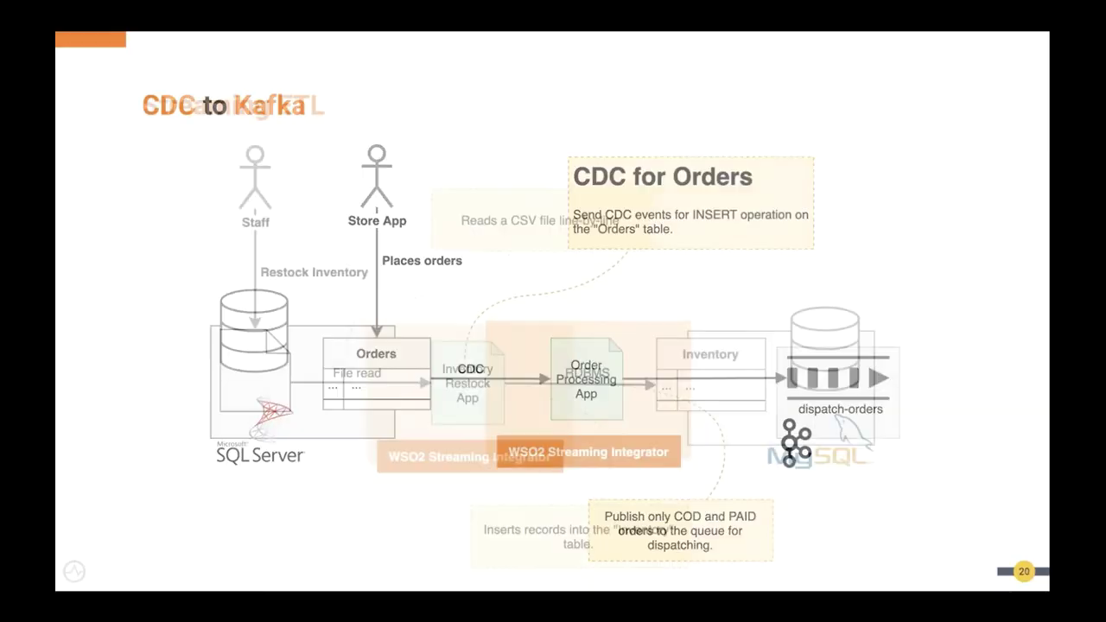